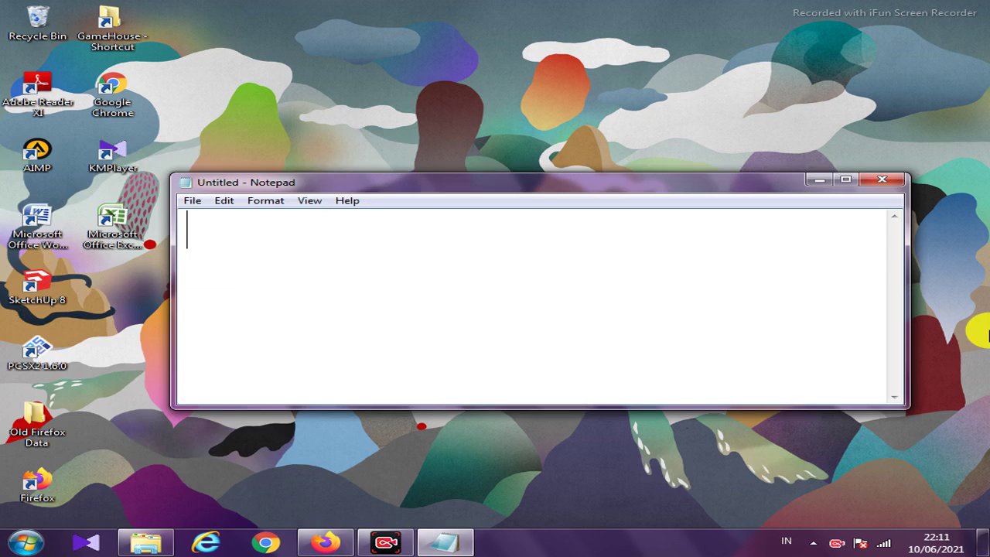
- Write "halo kali ini gua mau bantuin kalian" in the empty note and, after a blank line, "cara mendownload gta indo"
type("halo kali ini gua mau")
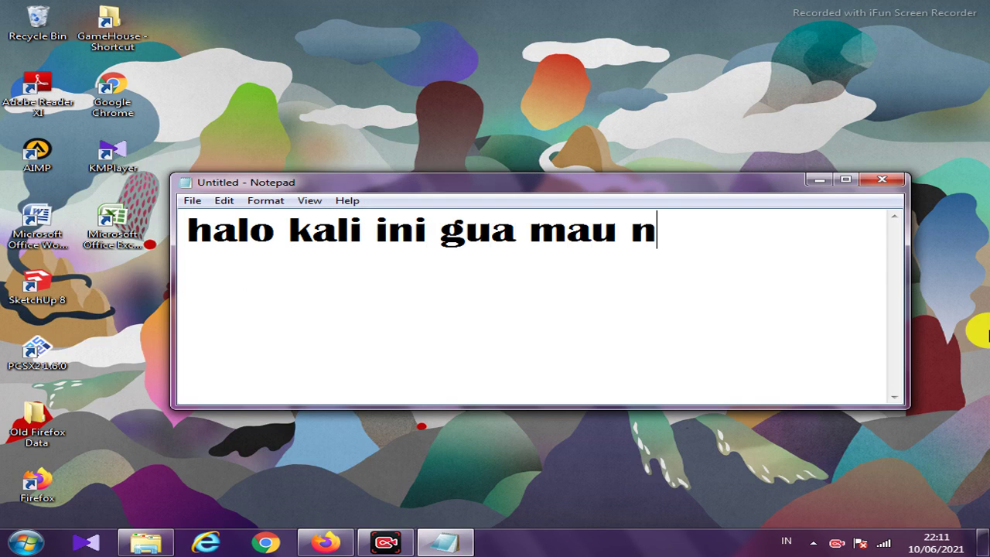
type(" bantu")
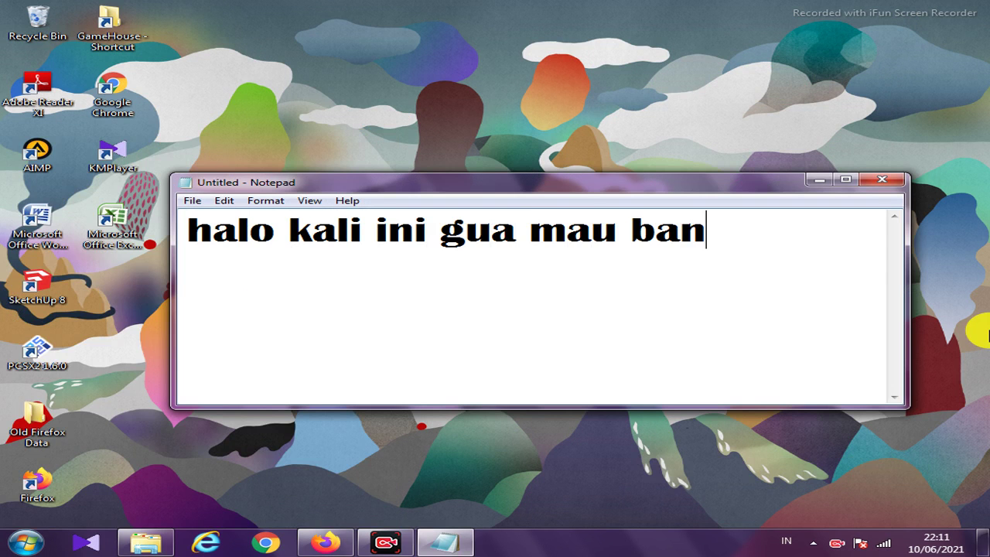
type("in kalian  ")
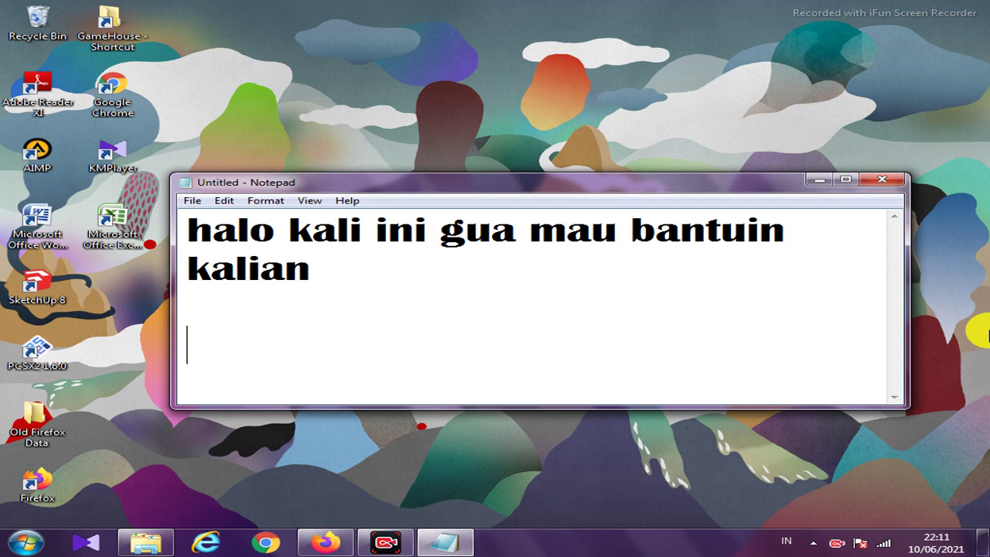
type("cara men")
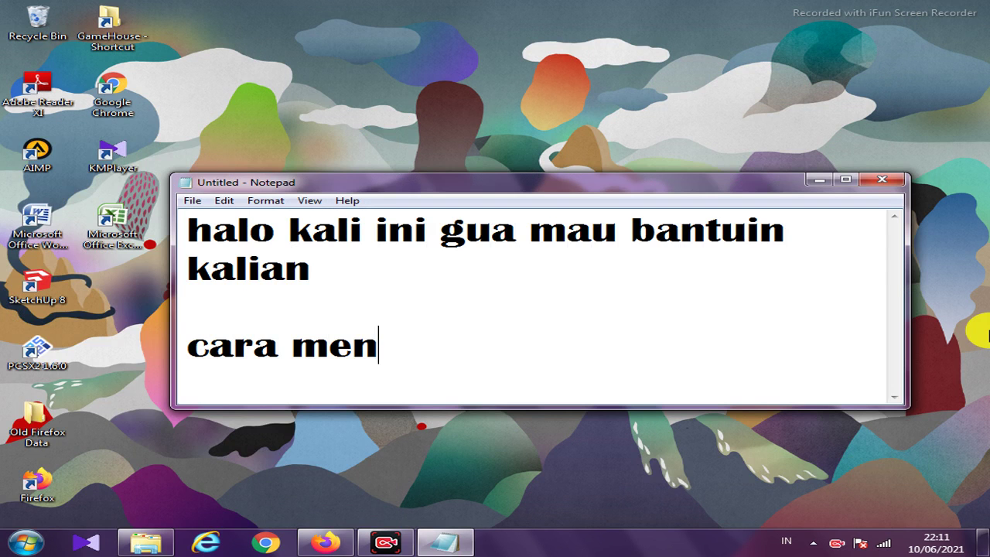
type("download")
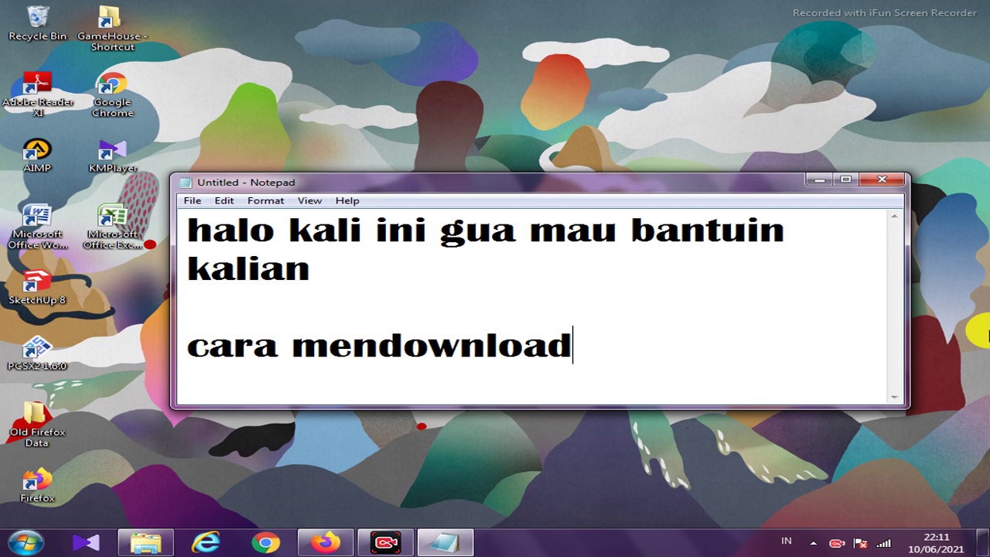
type(" gta indo")
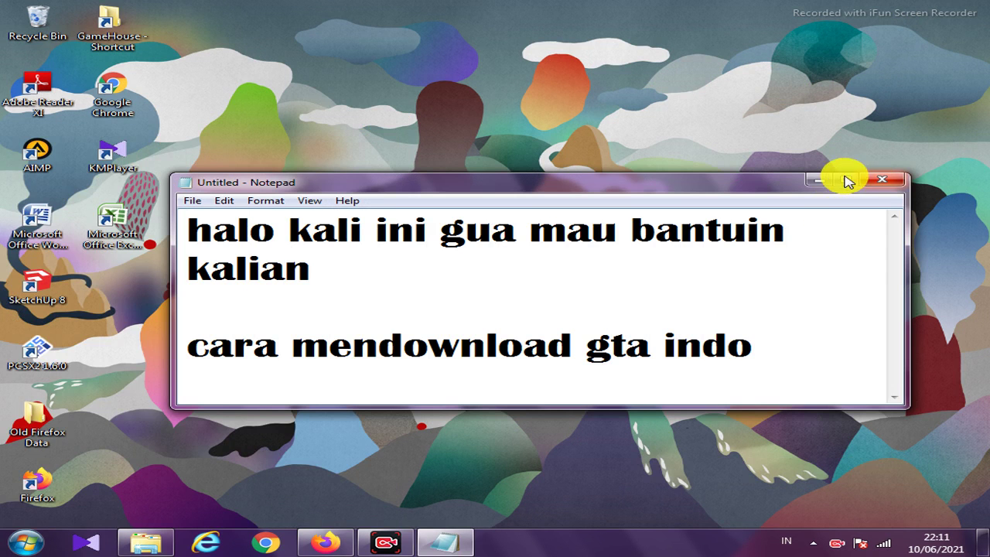
left_click(700, 337)
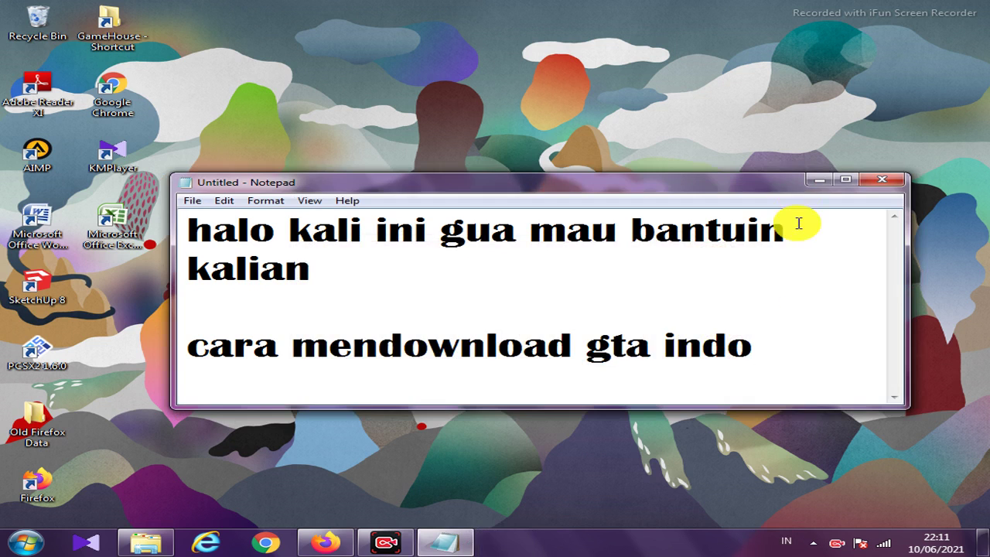
- Minimize the note, switch to Firefox and open a new browser tab
left_click(819, 180)
left_click(610, 320)
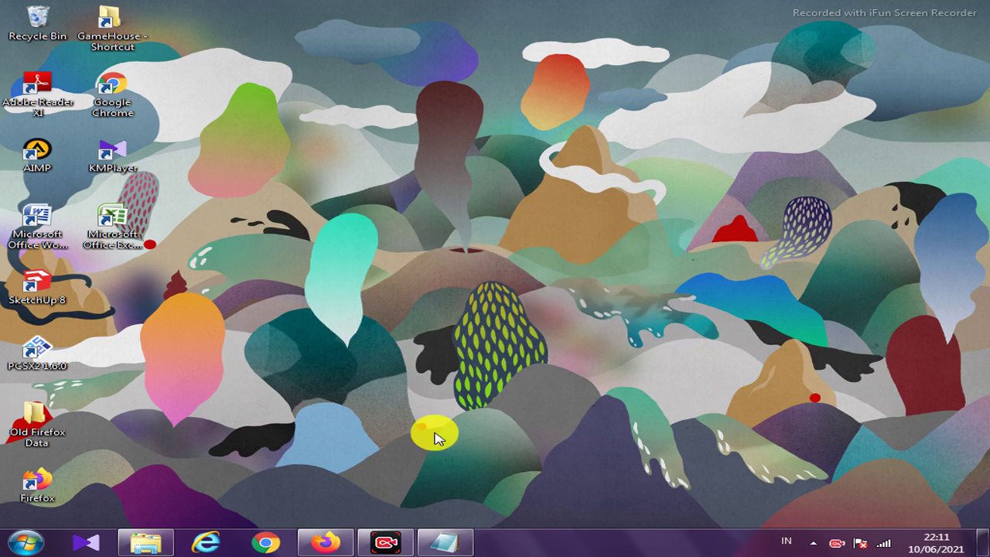
left_click(324, 541)
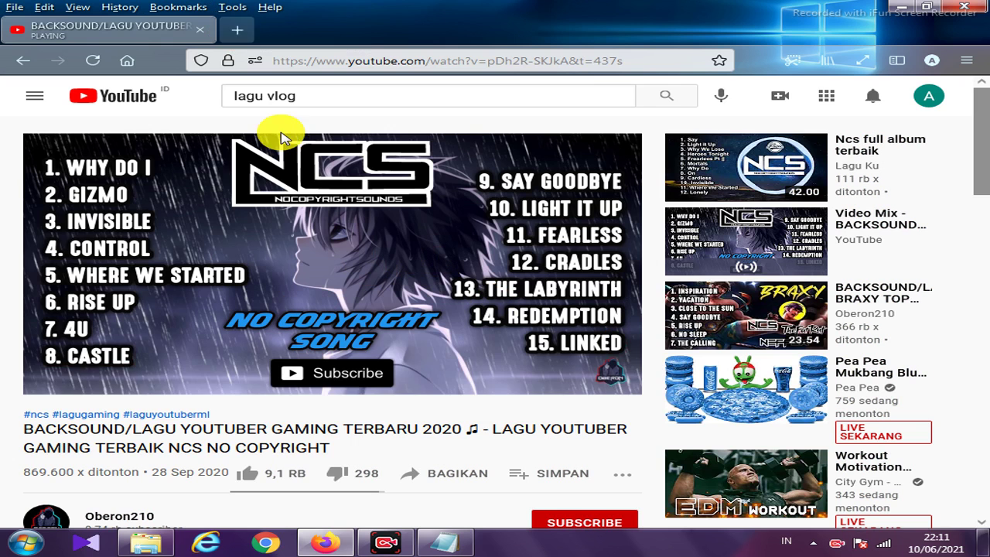
left_click(235, 31)
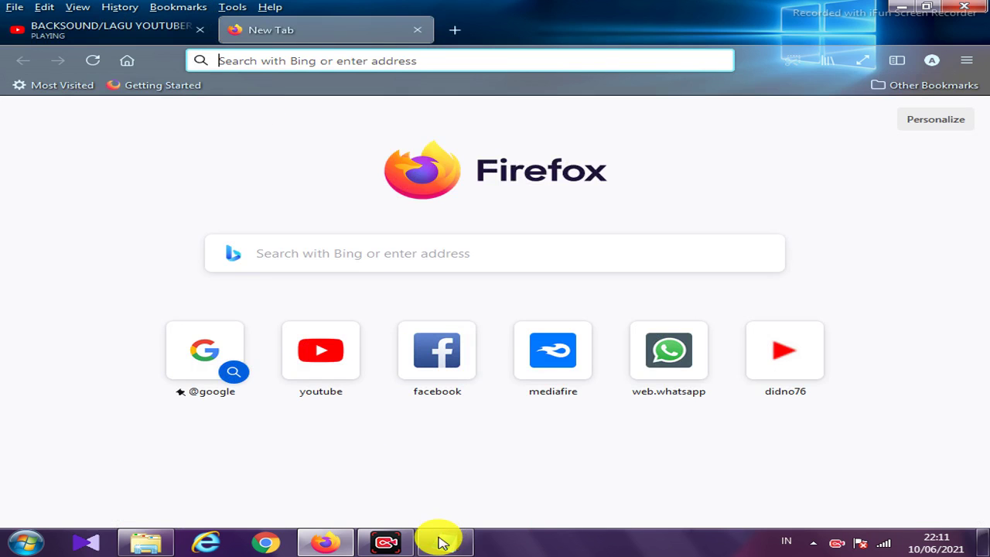
- Switch to Notepad and add the line "1.kalian tulis gta indo" below the heading, separated by a blank line
left_click(438, 526)
key("Return")
key("Return")
type("1.kalian tulis gta indo")
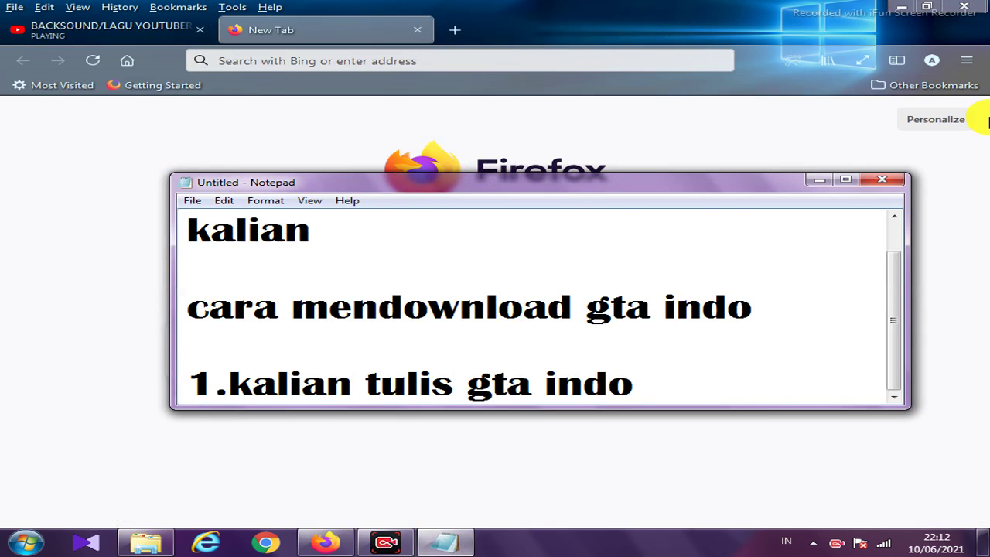
- Return to Firefox and search the web for "gta indo"
left_click(823, 178)
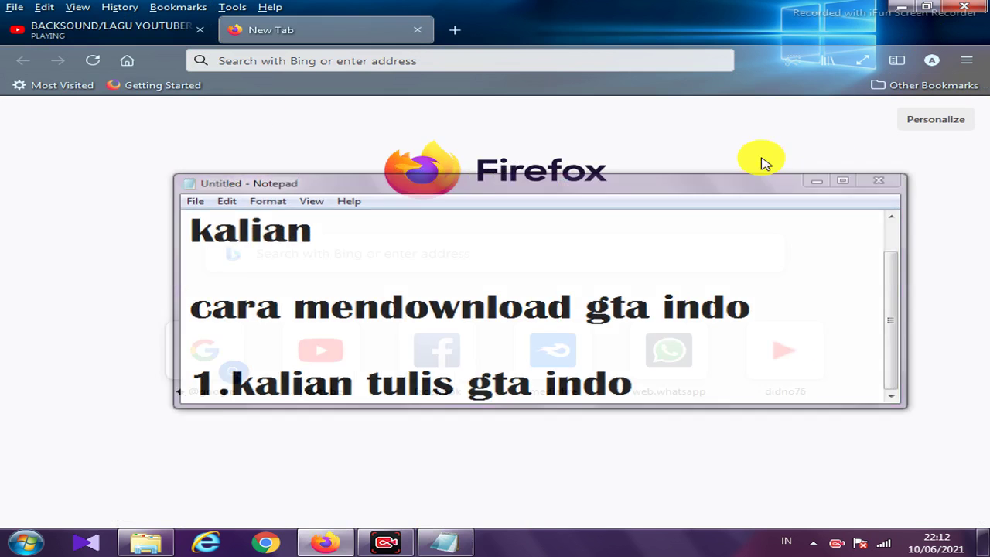
left_click(588, 60)
type("gt")
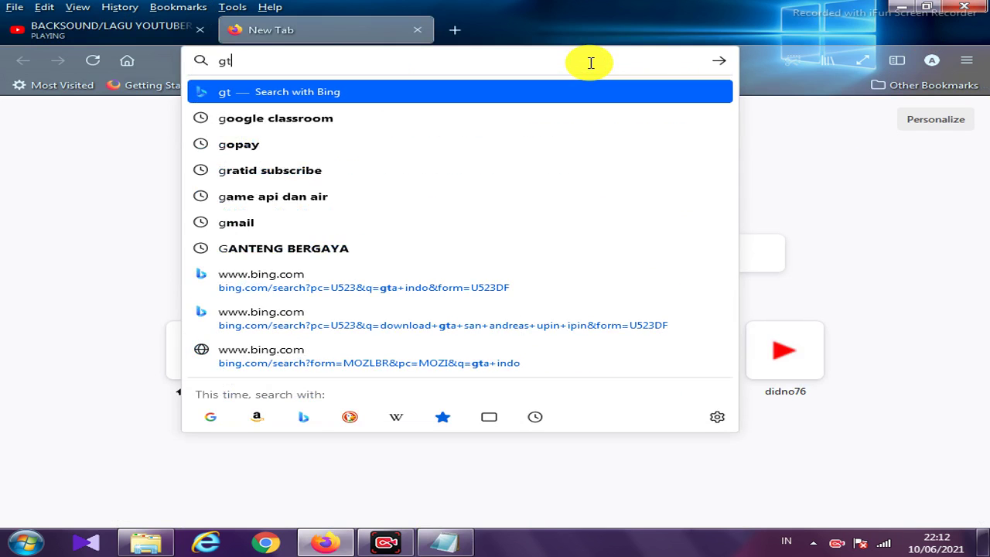
type("a indo")
key("Return")
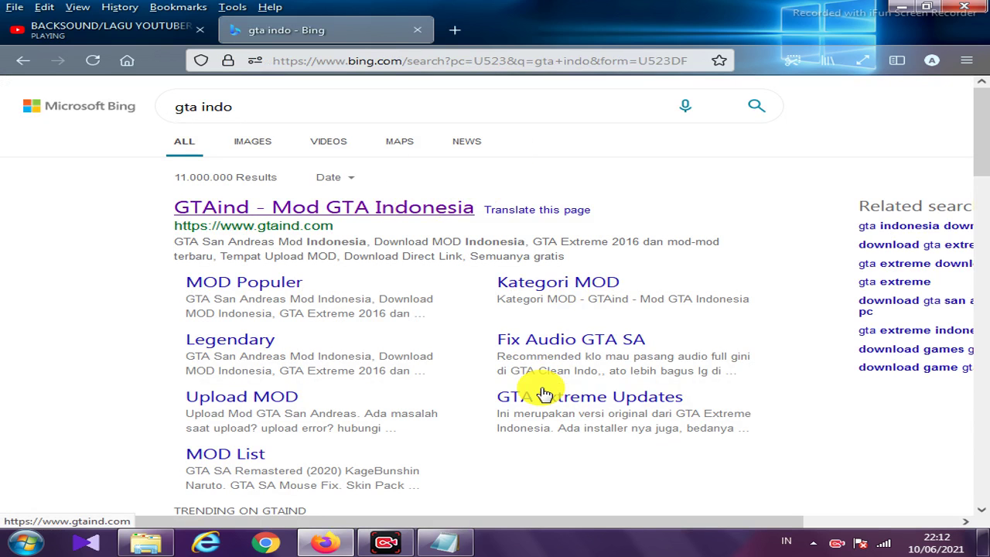
- Switch to Notepad and add "2.yang paling atas" as the second instruction
left_click(452, 532)
key("Return")
type("2.yang paling atas")
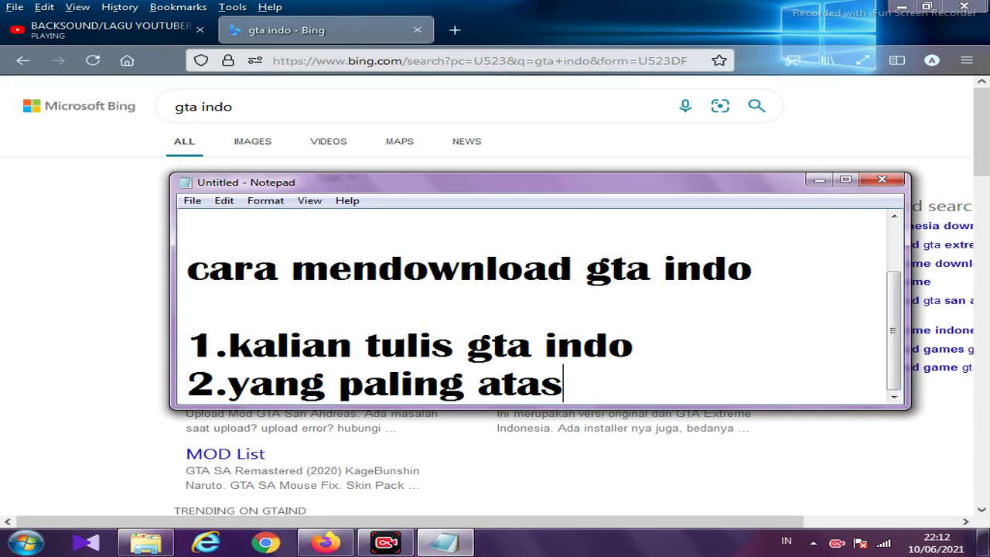
- Return to Firefox and open the search result "GTAind - Mod GTA Indonesia"
left_click(819, 181)
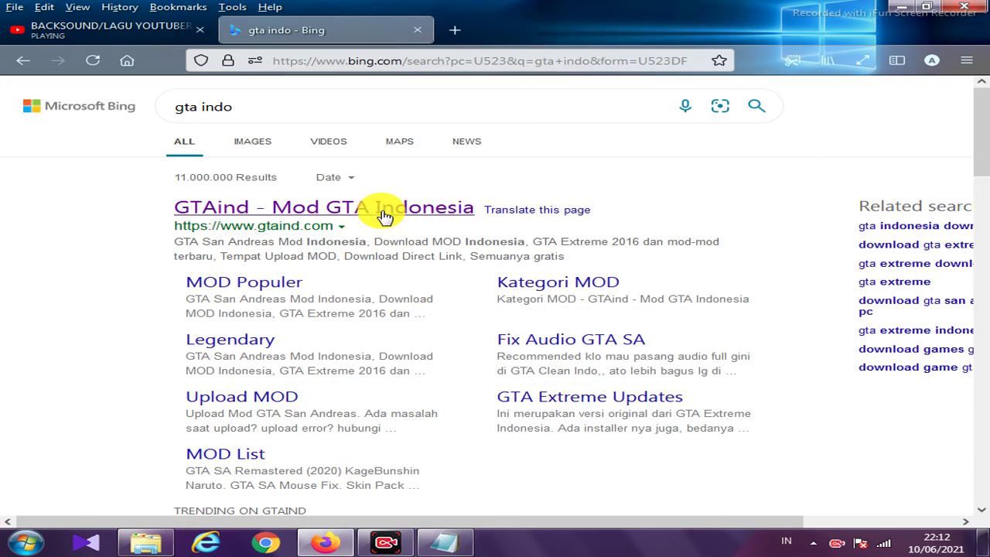
left_click(384, 213)
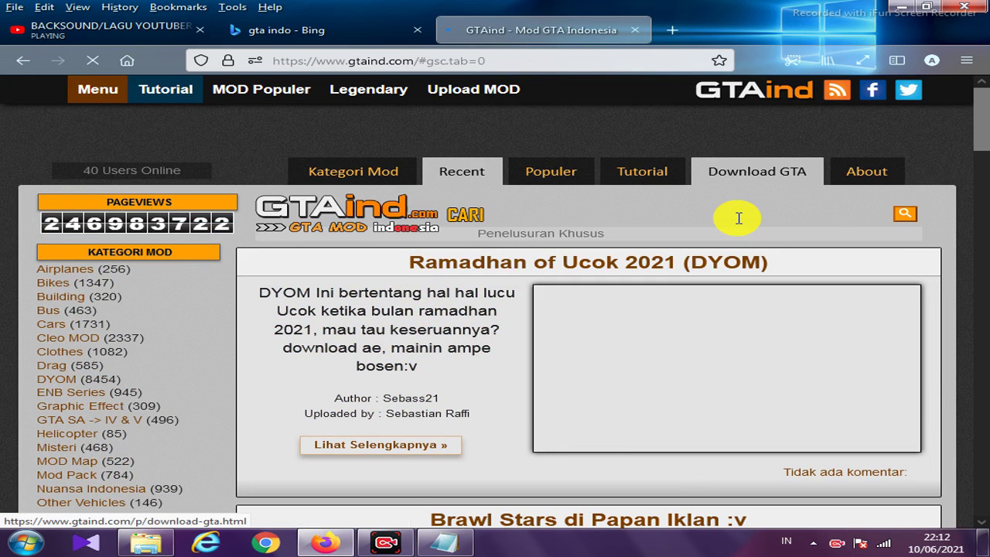
- Switch to Notepad, shift its window slightly lower, and add "3.kalian pilih download GTA" as the third instruction
left_click(445, 542)
left_click_drag(674, 186, 657, 207)
left_click(596, 413)
key("Return")
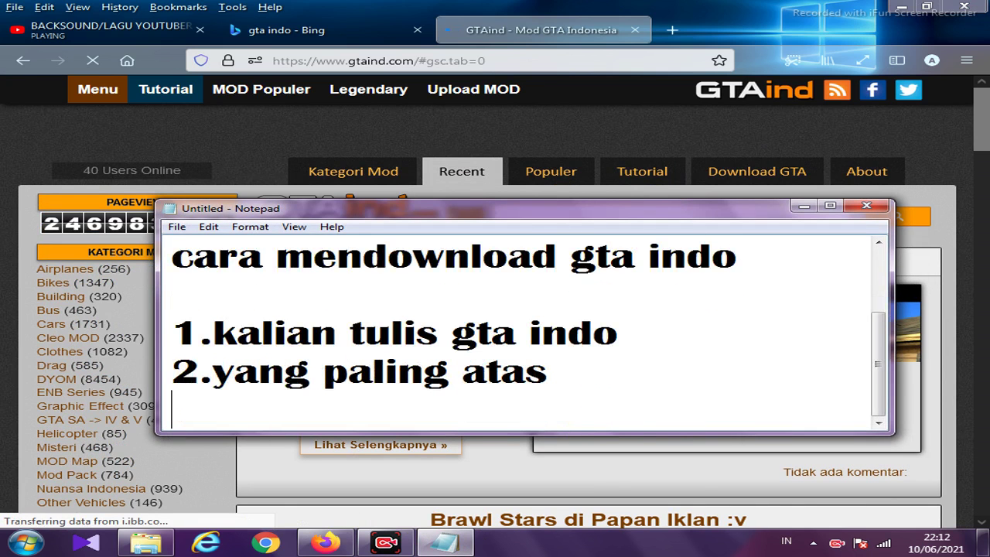
type("3.kalian pilih down")
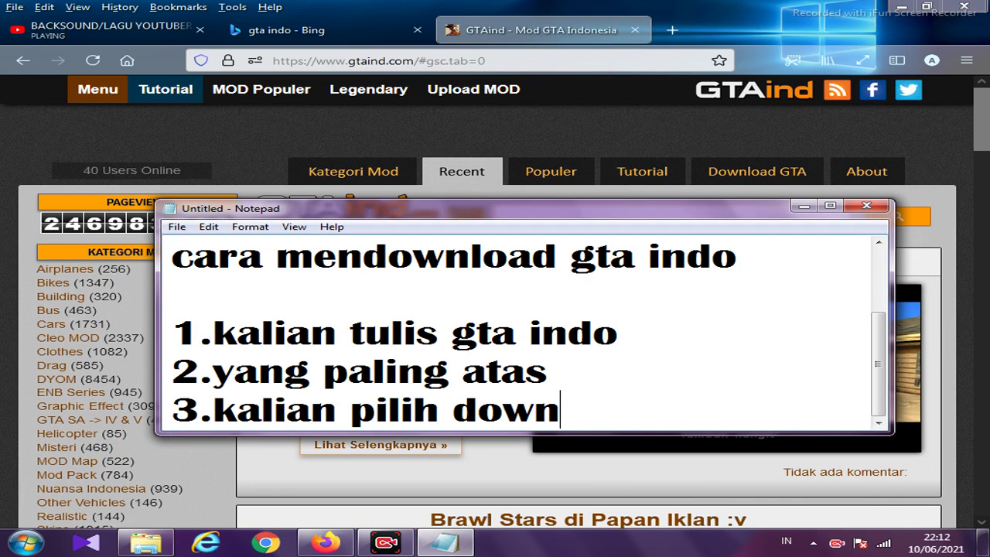
type("load GTA")
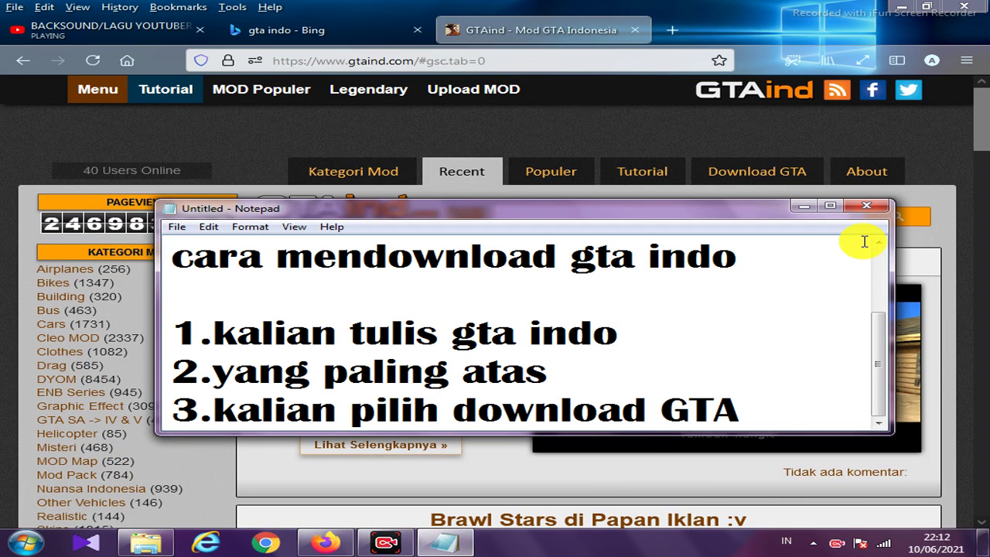
- Return to Firefox, open GTAind's Download GTA page with its PC versions in view, and close the pop-up tab
left_click(804, 206)
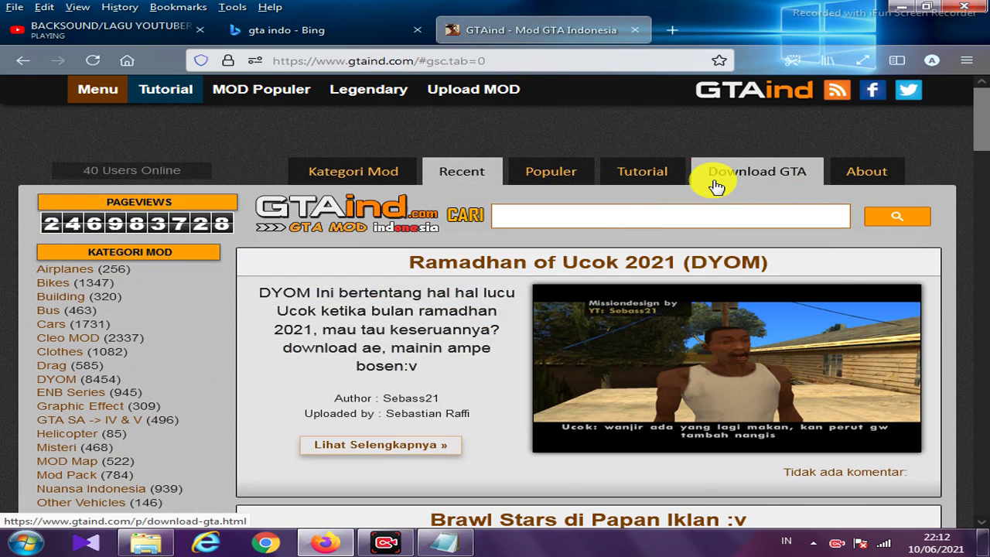
left_click(757, 169)
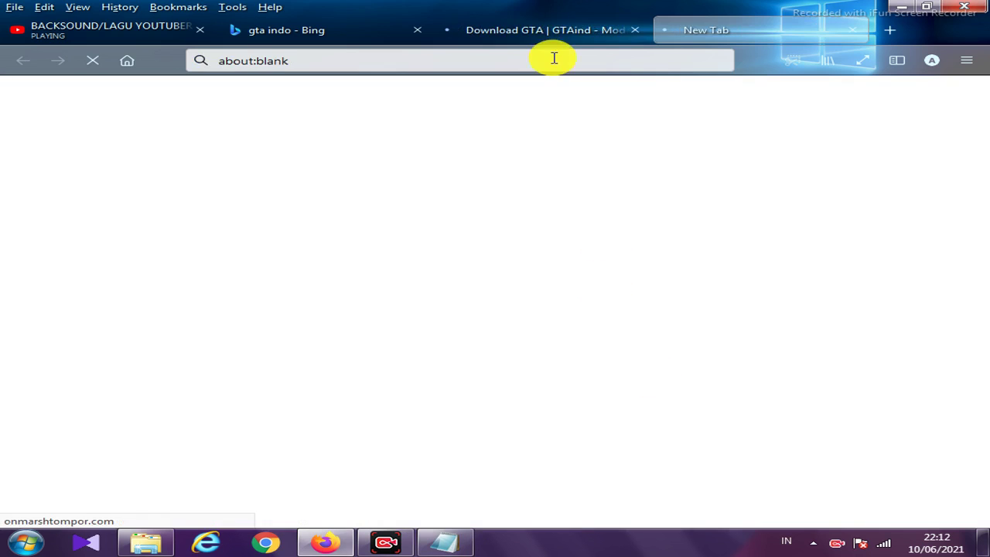
left_click(851, 30)
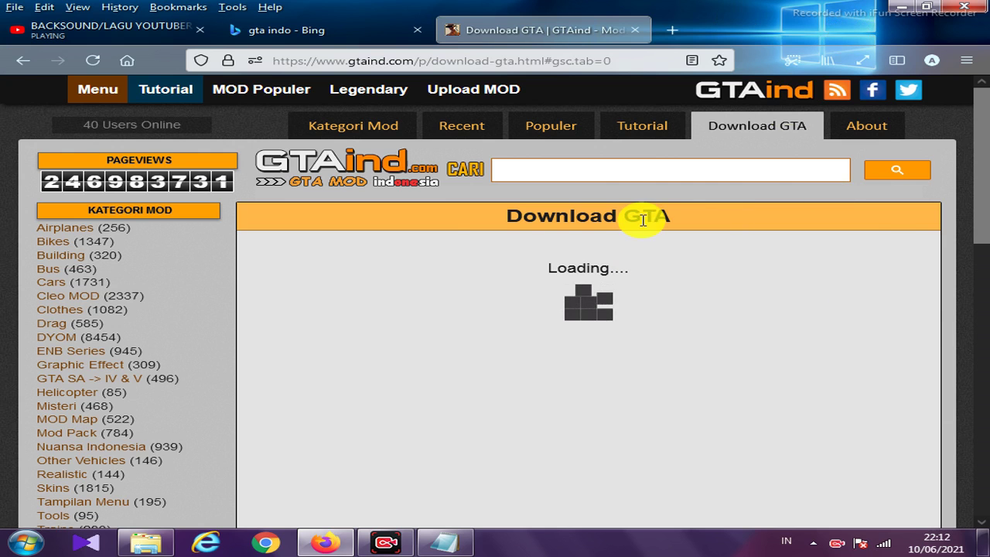
scroll(618, 276, "down", 3)
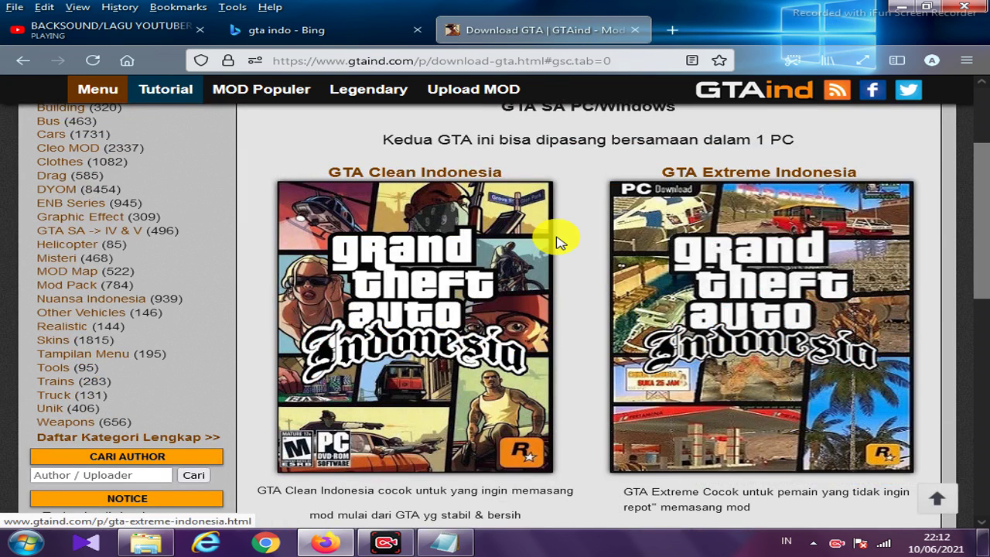
scroll(890, 418, "down", 2)
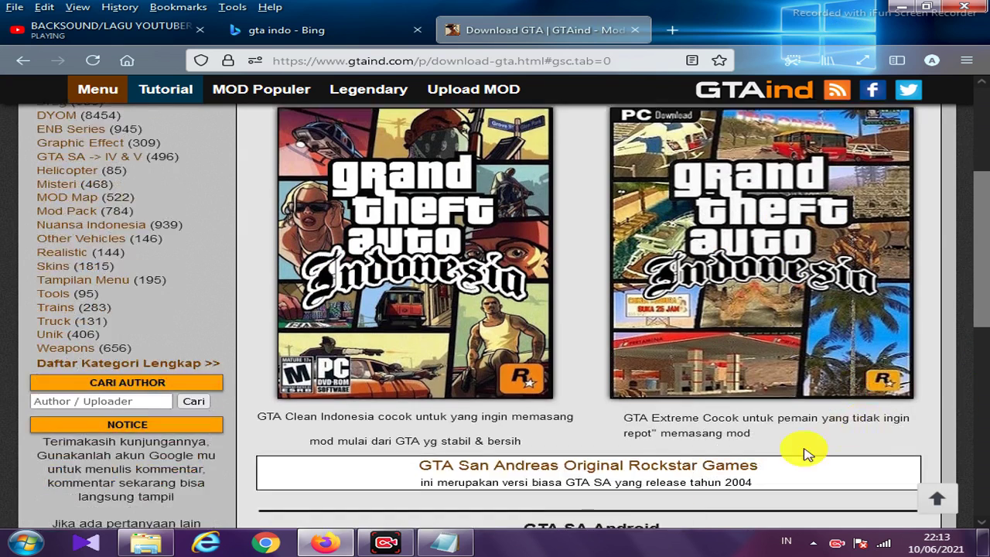
scroll(588, 480, "up", 2)
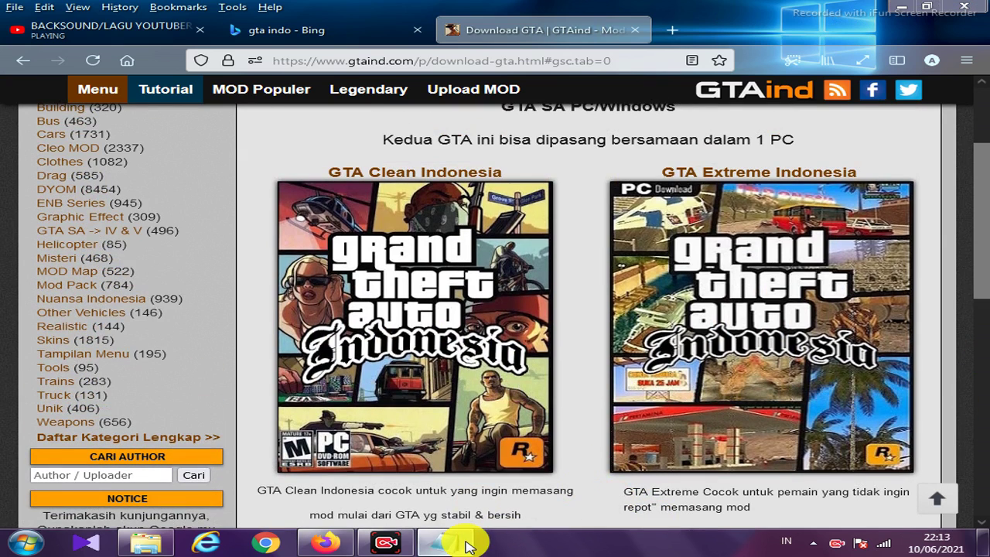
- Switch to Notepad and, leaving a blank line under the third instruction, add "kalian bisa milih yang clean apa yang extreme"
left_click(464, 544)
key("Return")
key("Return")
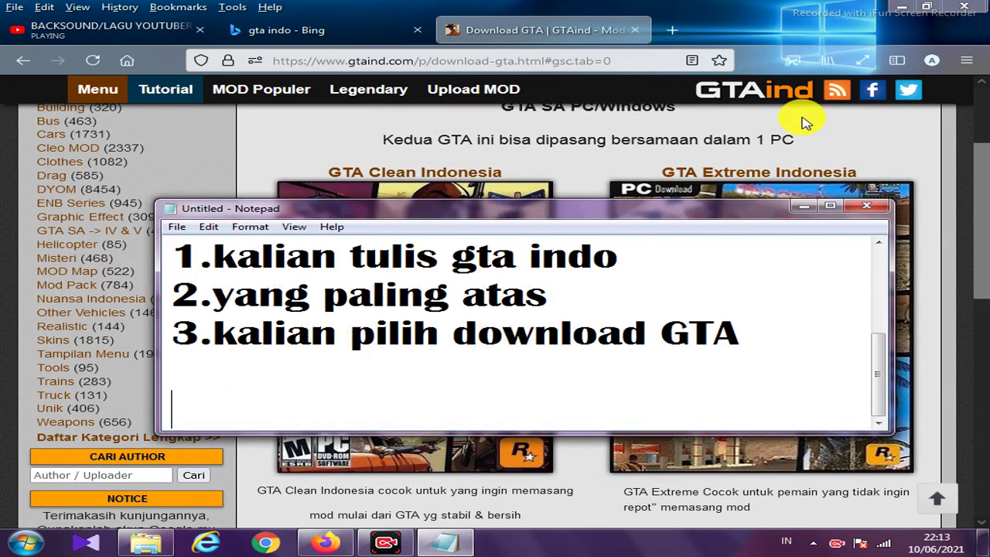
type("kalian bisa milih")
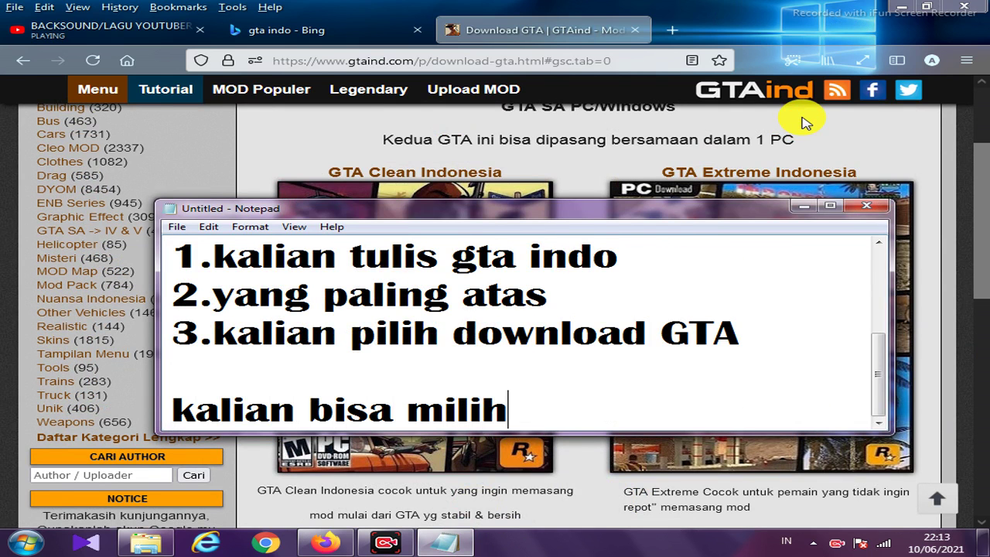
type(" yang")
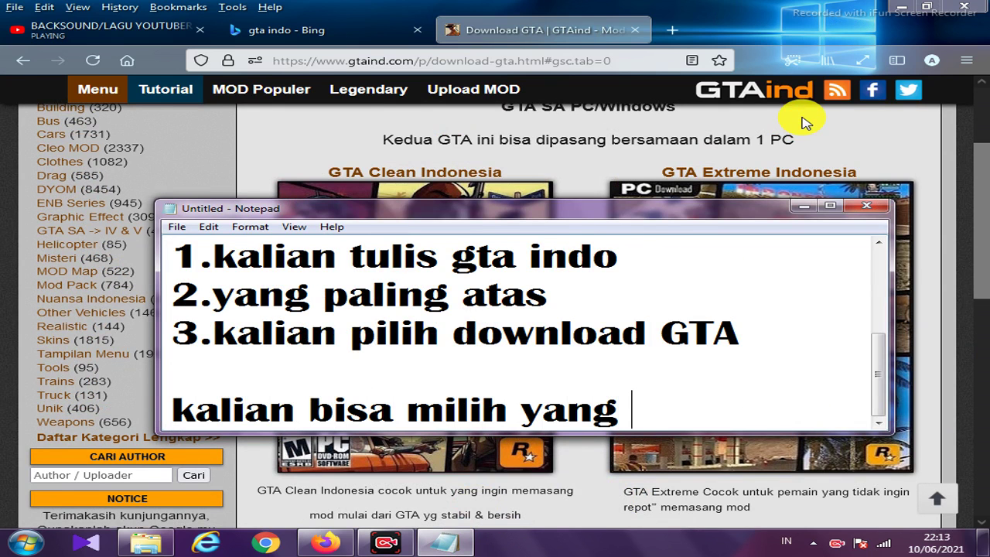
type(" clean apa")
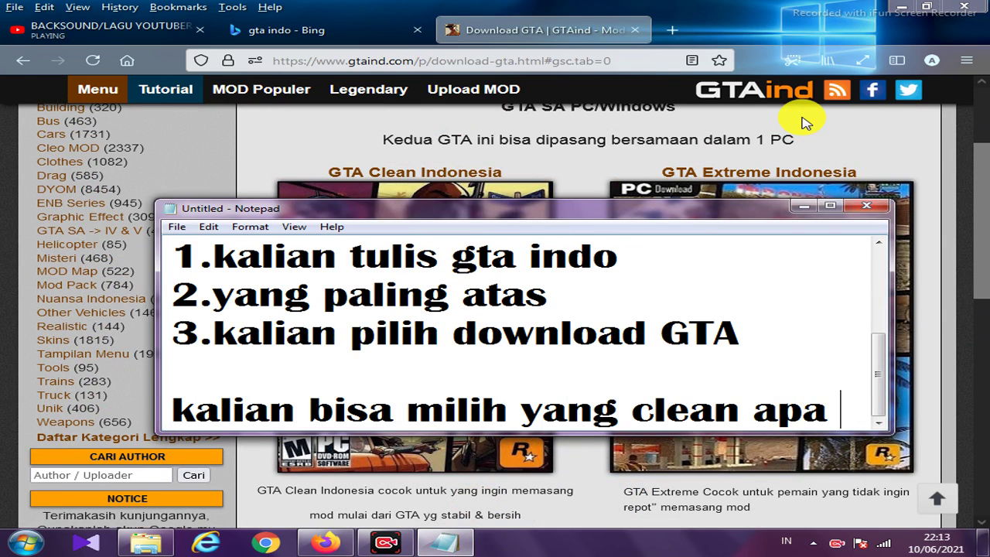
type(" yang")
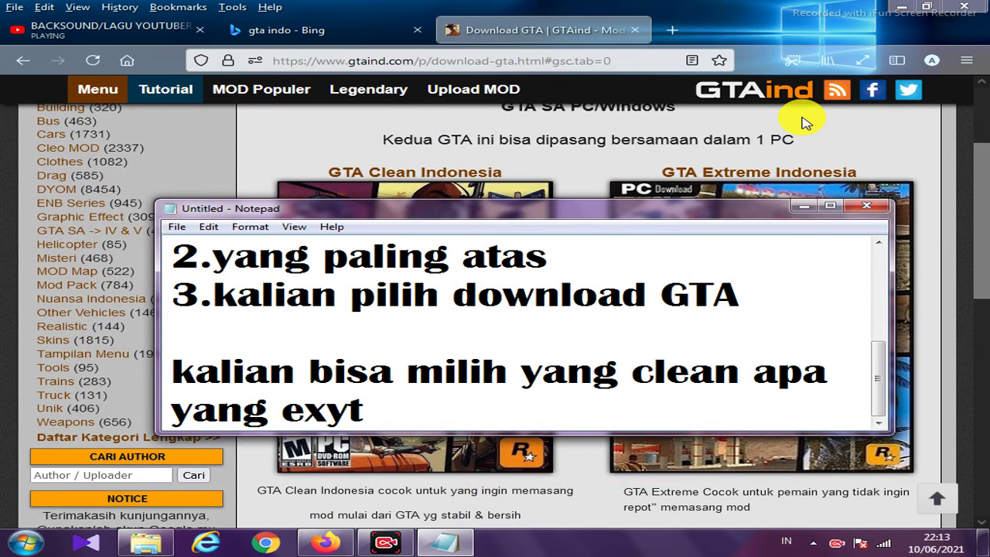
type(" extre")
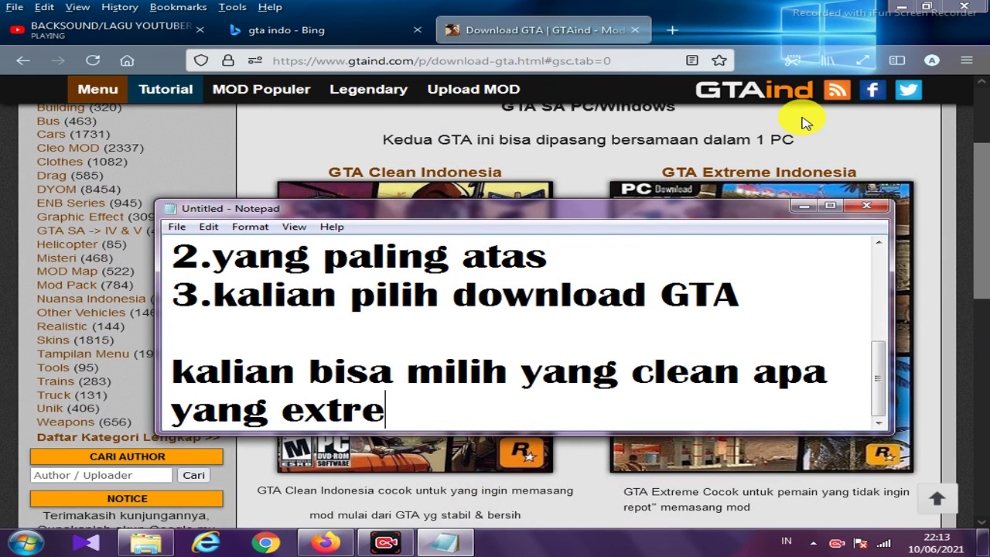
type("me")
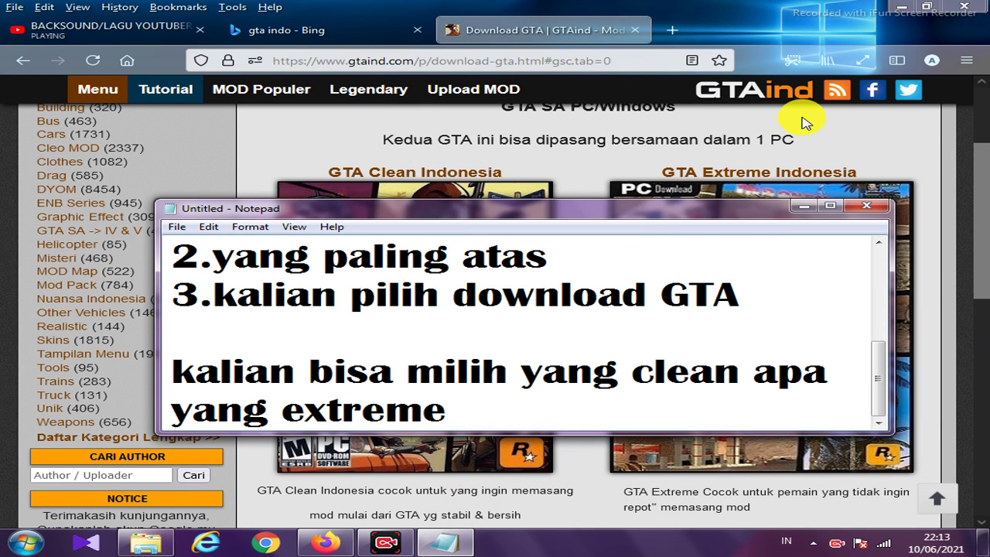
- Continue the note's last sentence with "untuk contoh aku pakai gta yang clean"
type(" untuk")
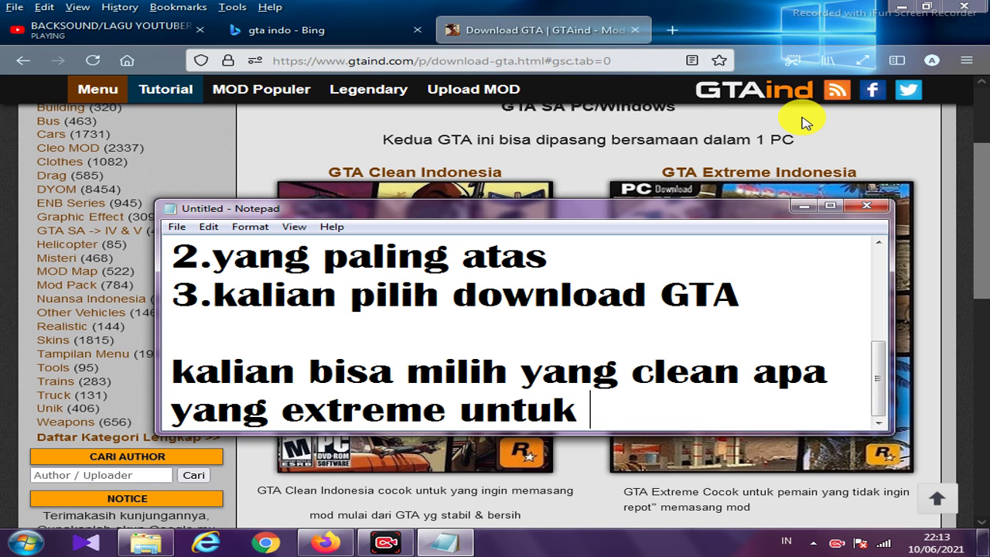
type(" conto")
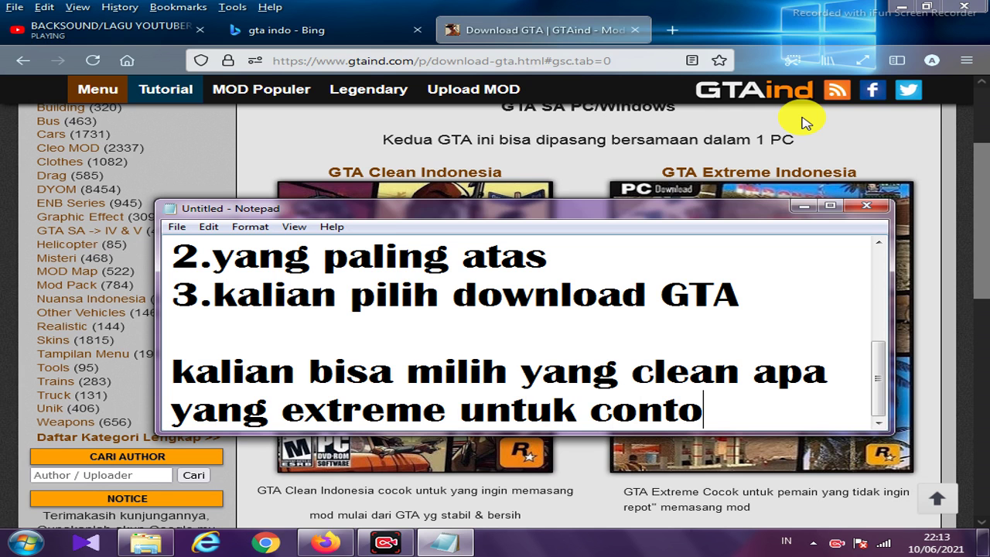
type("h aku p")
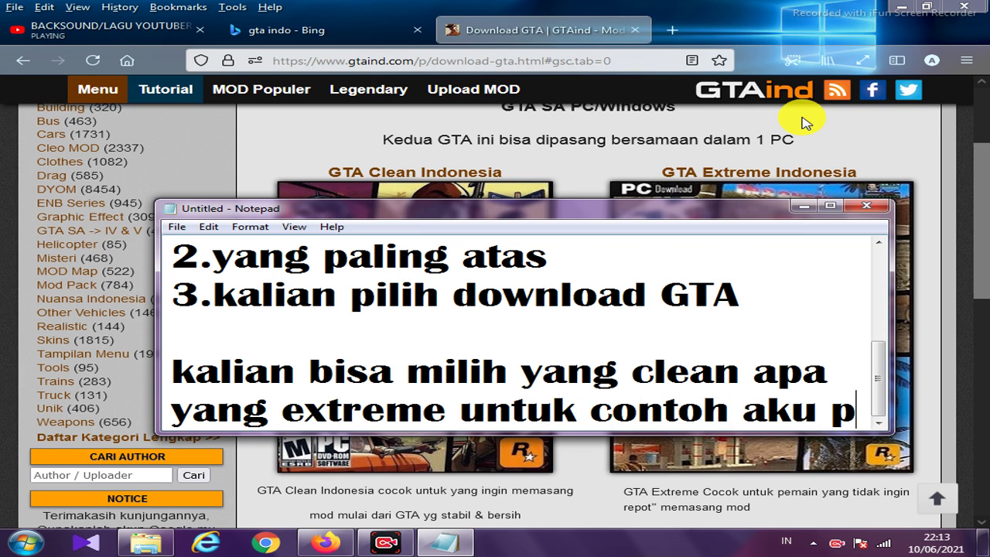
type("akai gt")
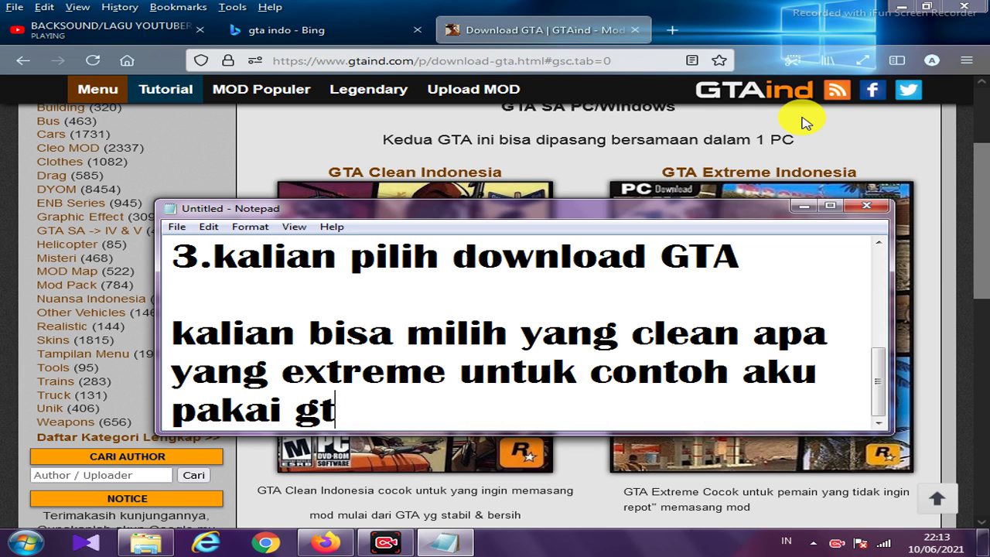
type("a yang")
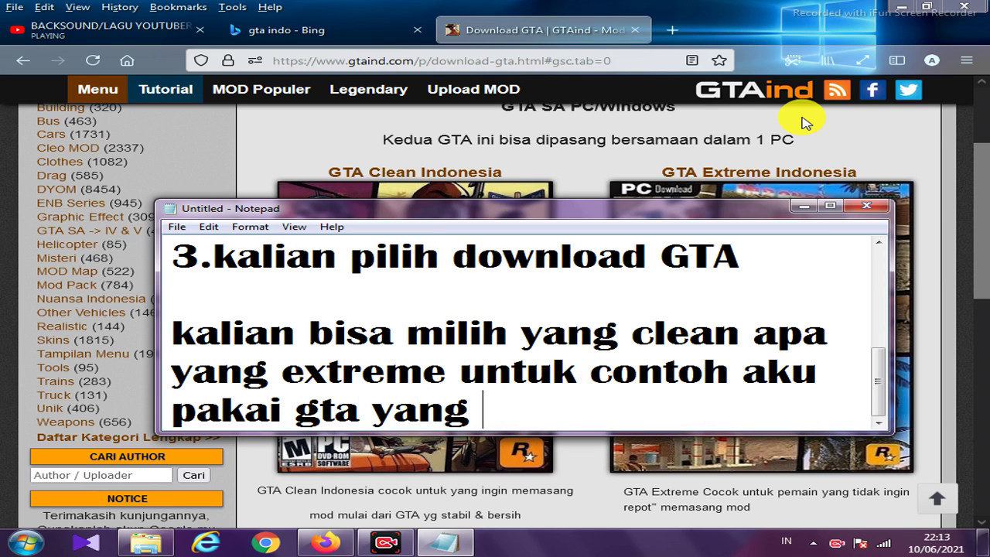
type(" clean")
- Return to Firefox and look over the game versions offered on the Download GTA page
left_click(808, 206)
scroll(501, 327, "down", 5)
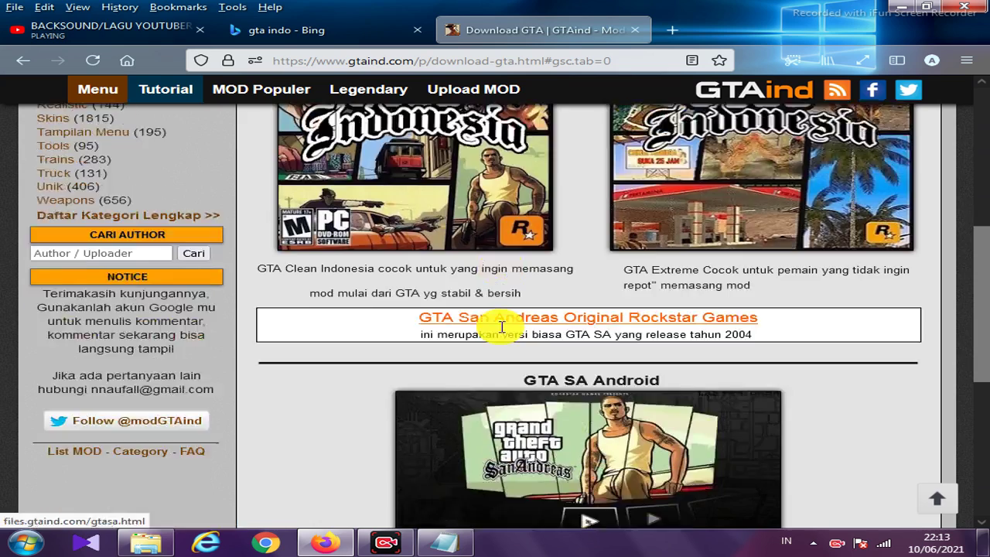
scroll(559, 335, "up", 3)
scroll(541, 354, "up", 3)
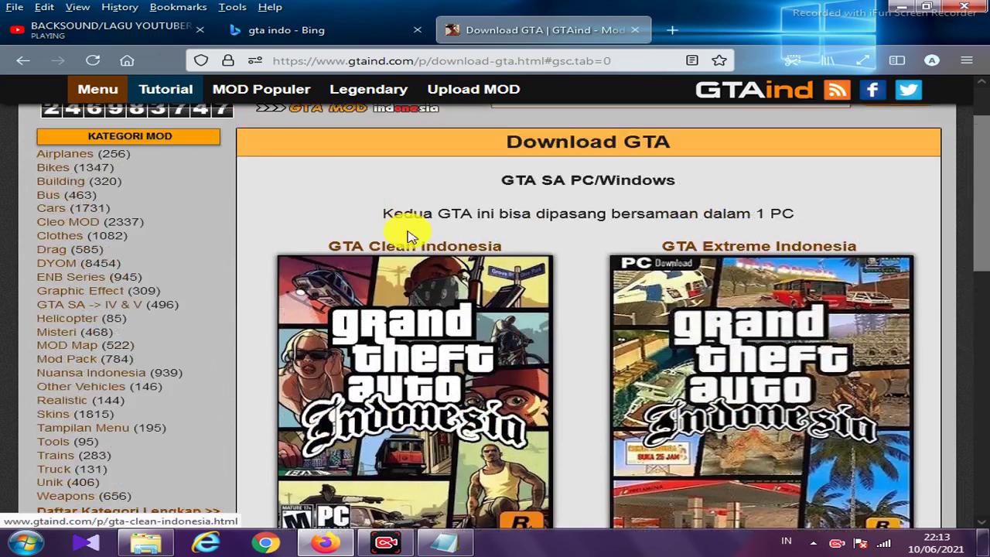
- Switch to Notepad, move its window lower, and add "kalian tekan gta clean nya" after a blank line at the note's end
left_click(447, 542)
left_click_drag(576, 214, 555, 307)
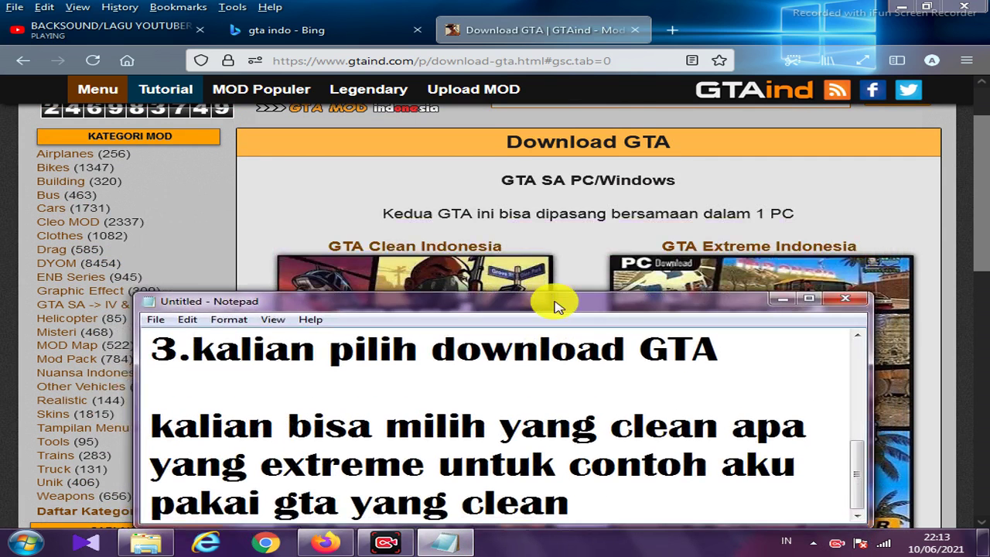
left_click(584, 503)
key("Return")
key("Return")
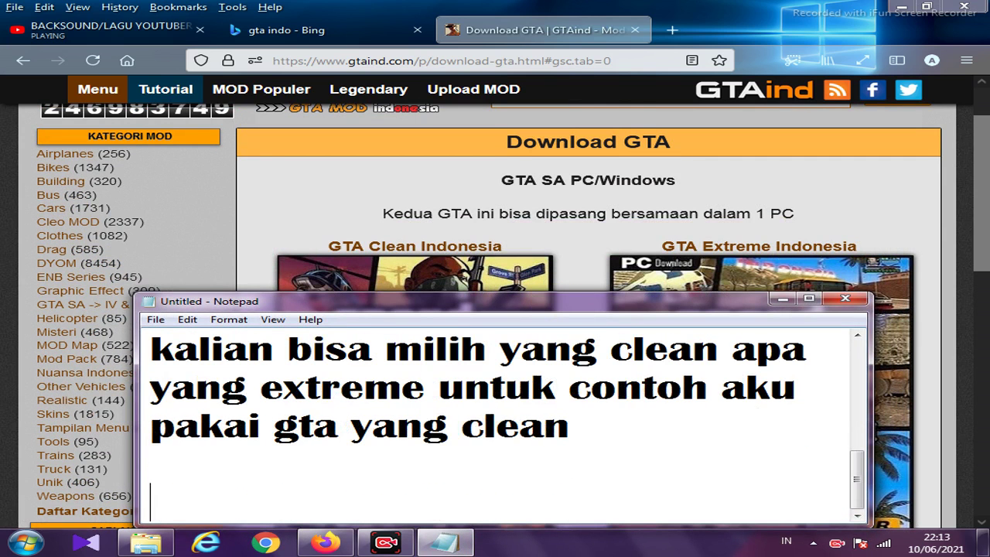
type("kalian tekan")
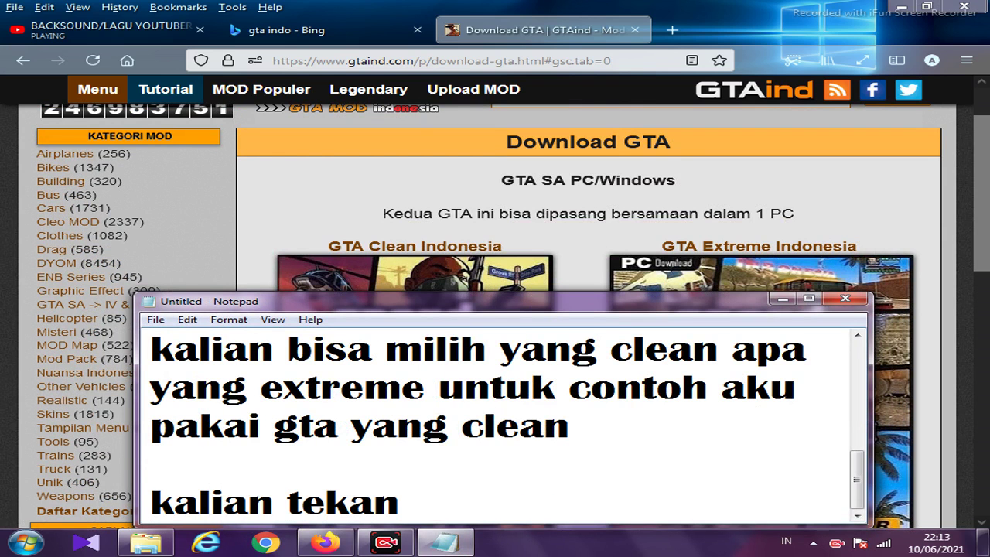
type(" gta cl")
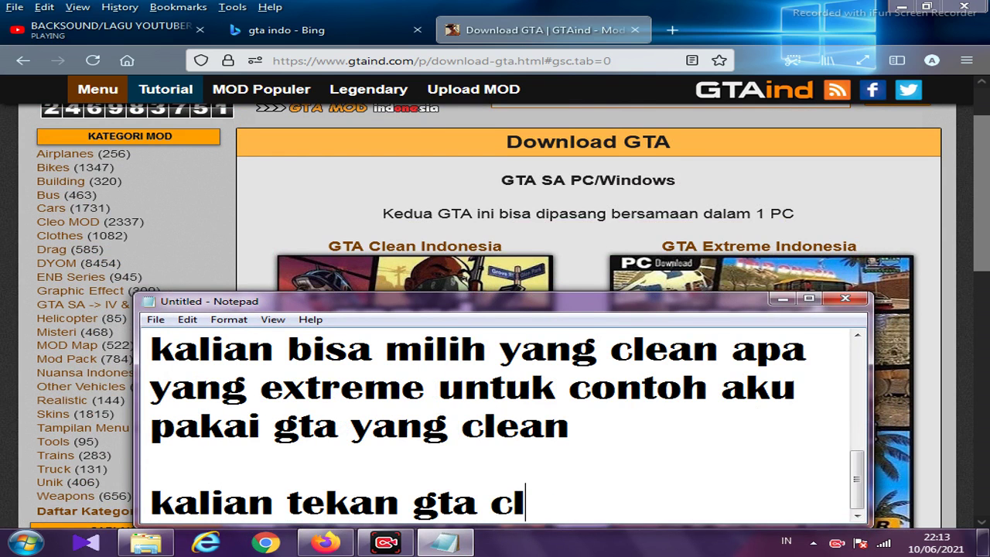
type("ean")
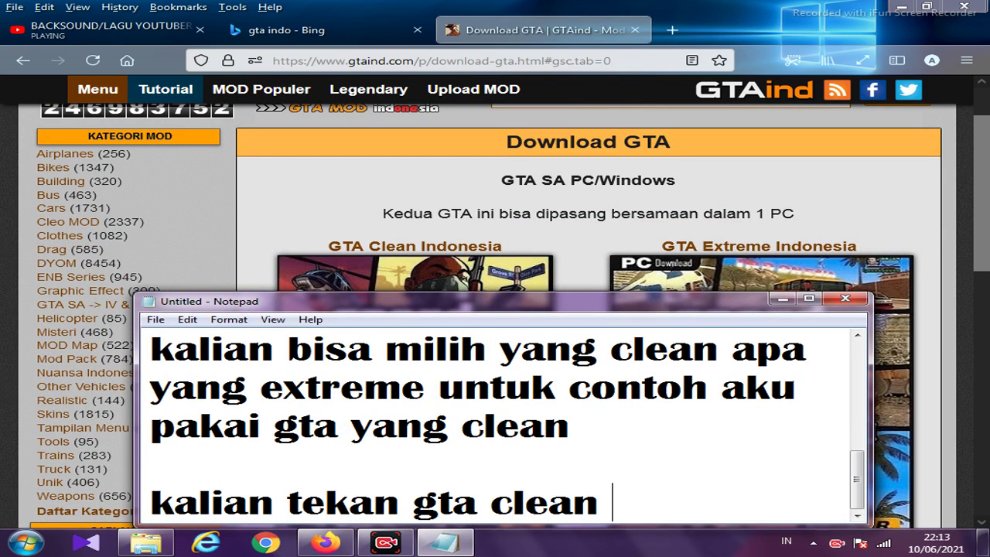
type(" nya")
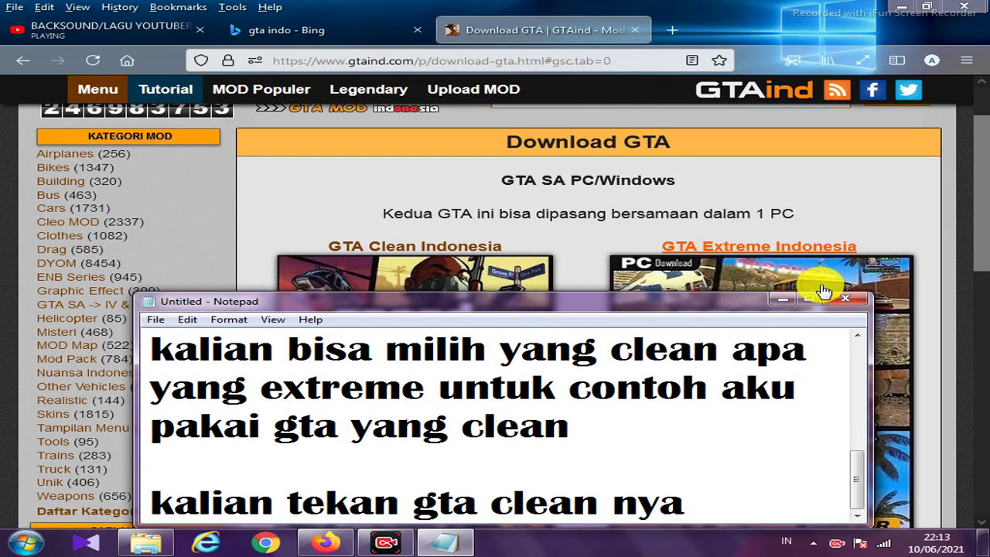
- Return to Firefox, resume the background music video on YouTube, and go back to the Download GTA page
left_click(783, 298)
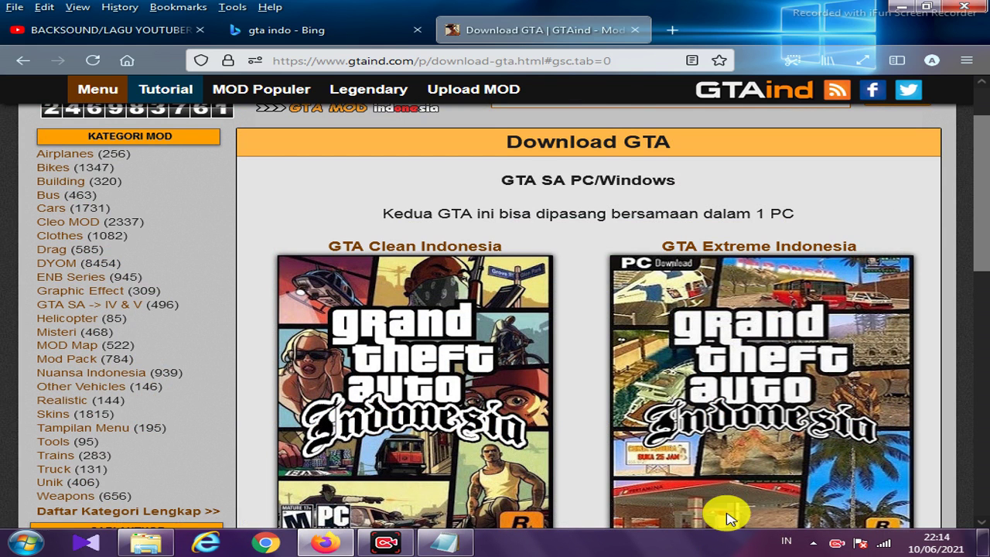
left_click(162, 29)
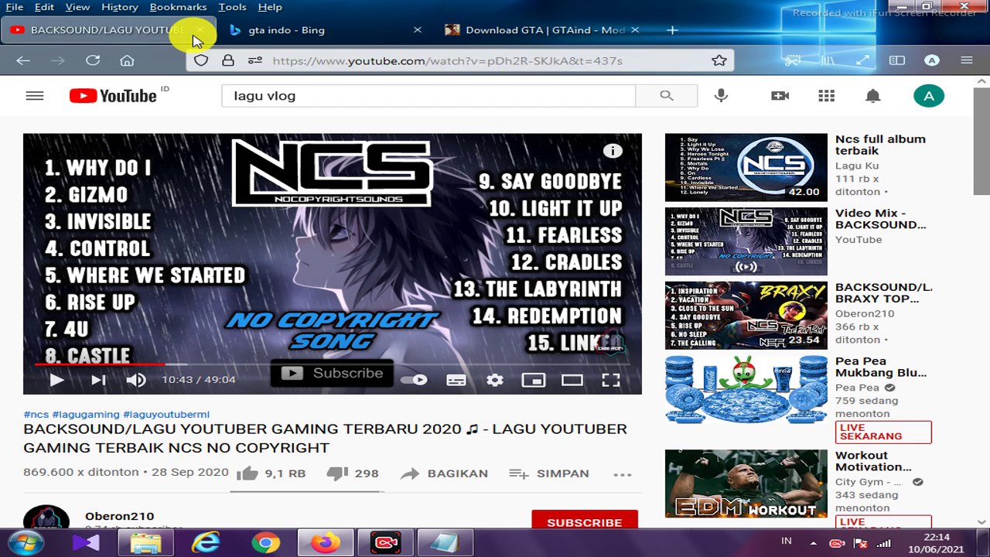
left_click(539, 31)
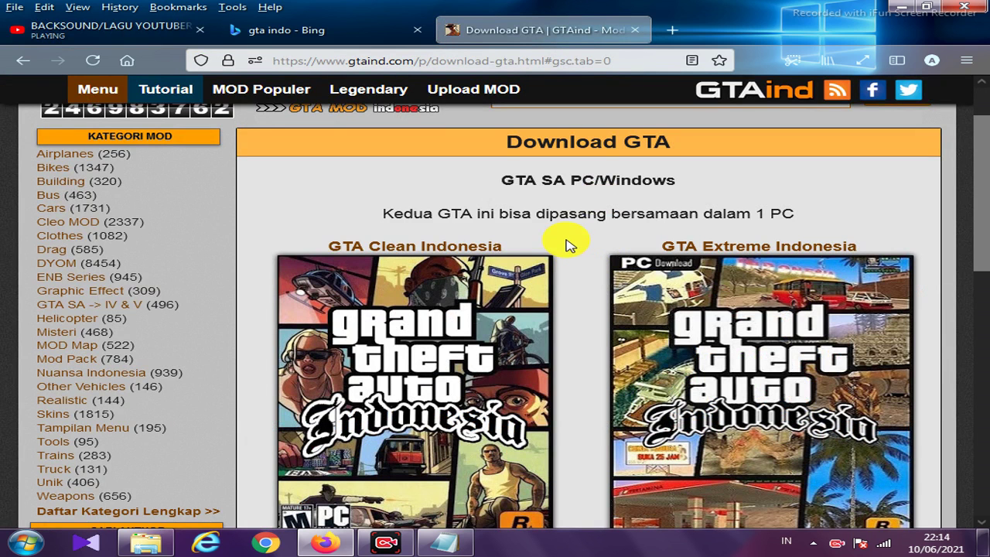
- Open the GTA Clean Indonesia page, close the pop-up tab, and find the v1.0 download links
left_click(485, 252)
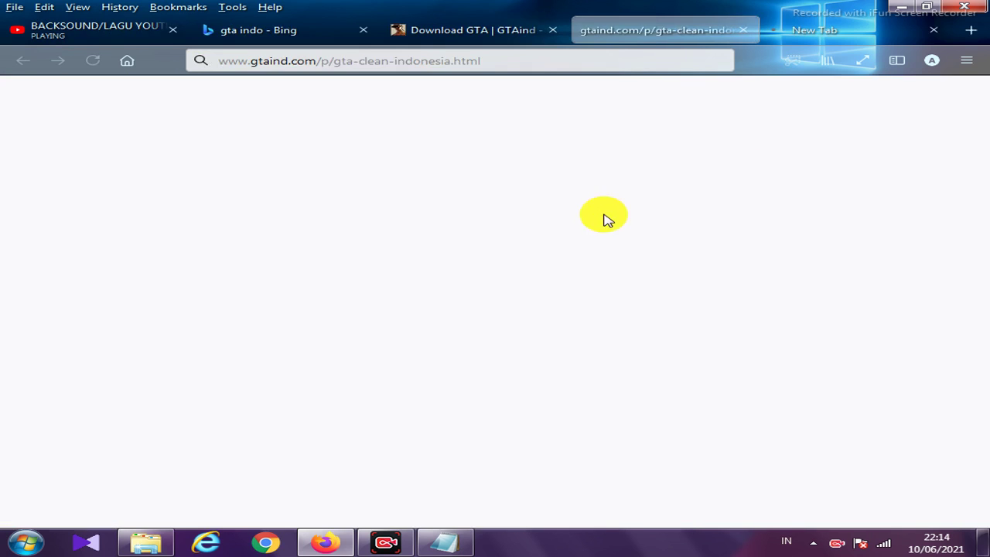
left_click(927, 30)
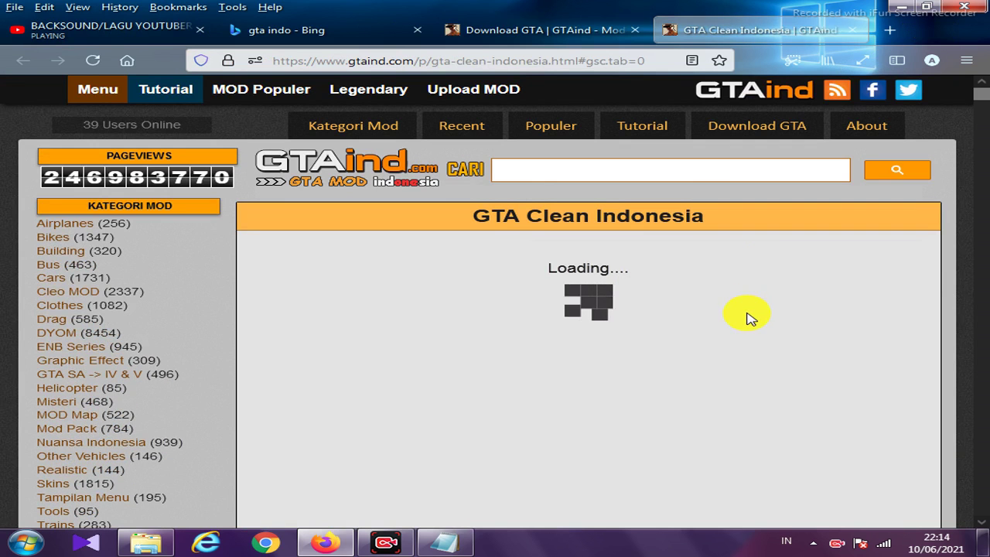
scroll(630, 397, "down", 3)
scroll(441, 419, "down", 2)
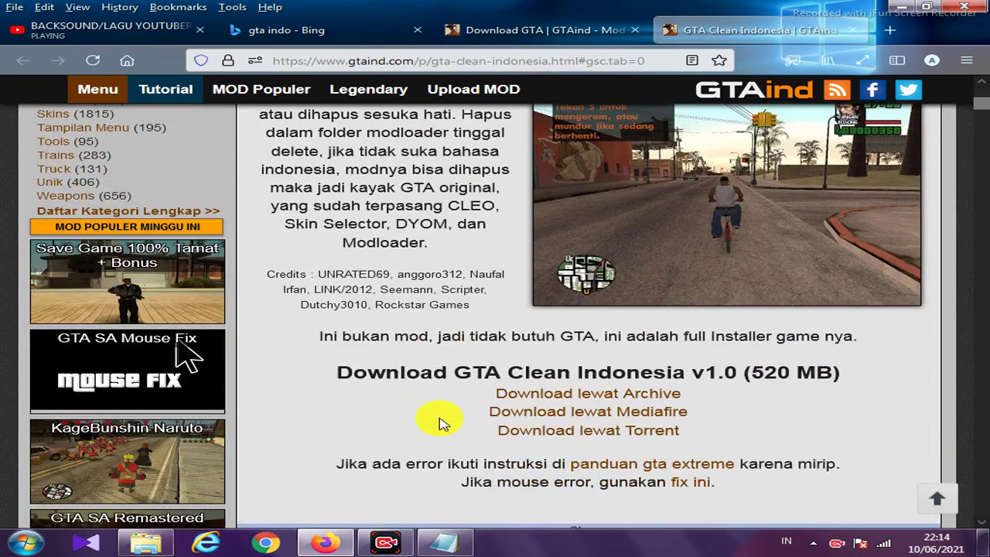
scroll(703, 433, "down", 2)
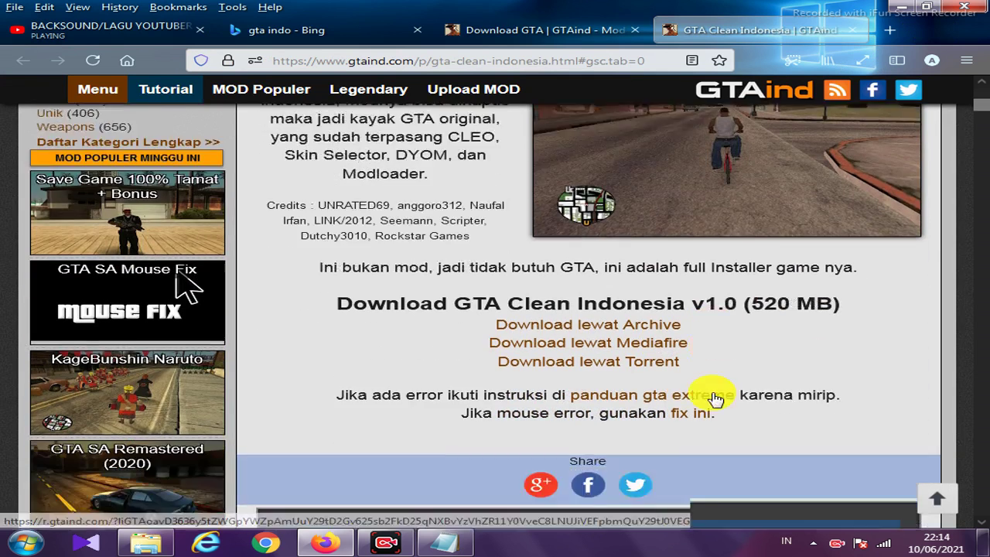
scroll(634, 379, "up", 1)
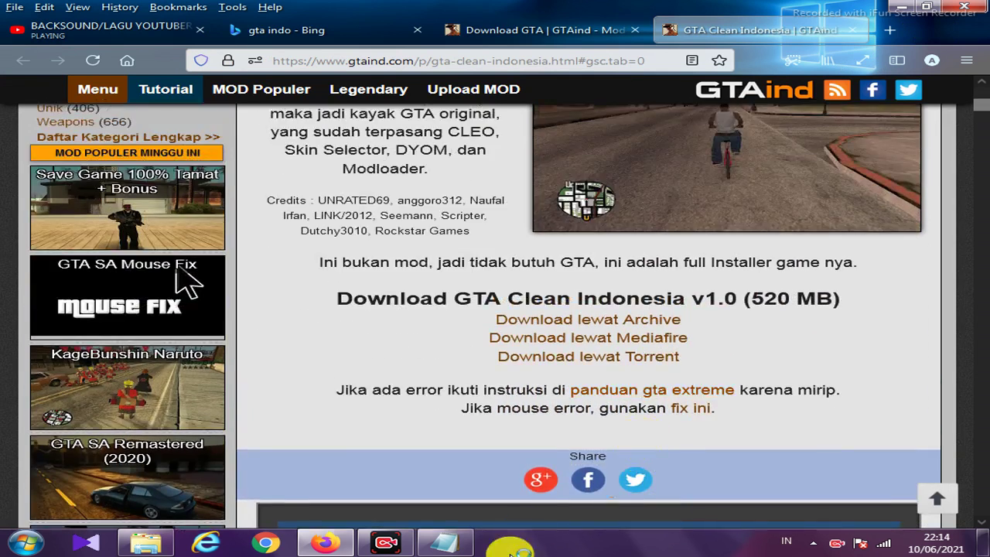
- Switch to Notepad, reposition its window, and start a new line with "kalian bisa pilih" in front of "pakai gta yang clean"
left_click(445, 543)
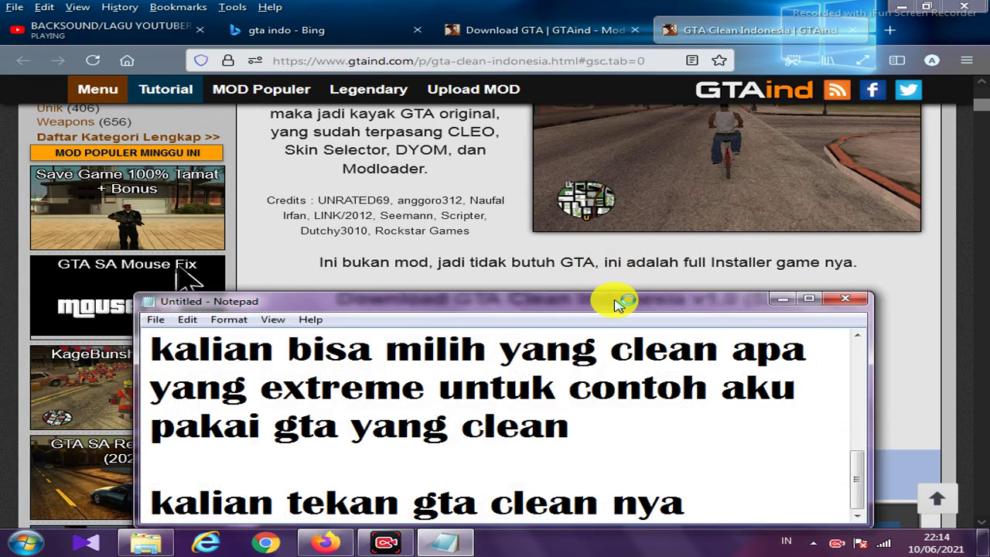
left_click_drag(610, 301, 624, 397)
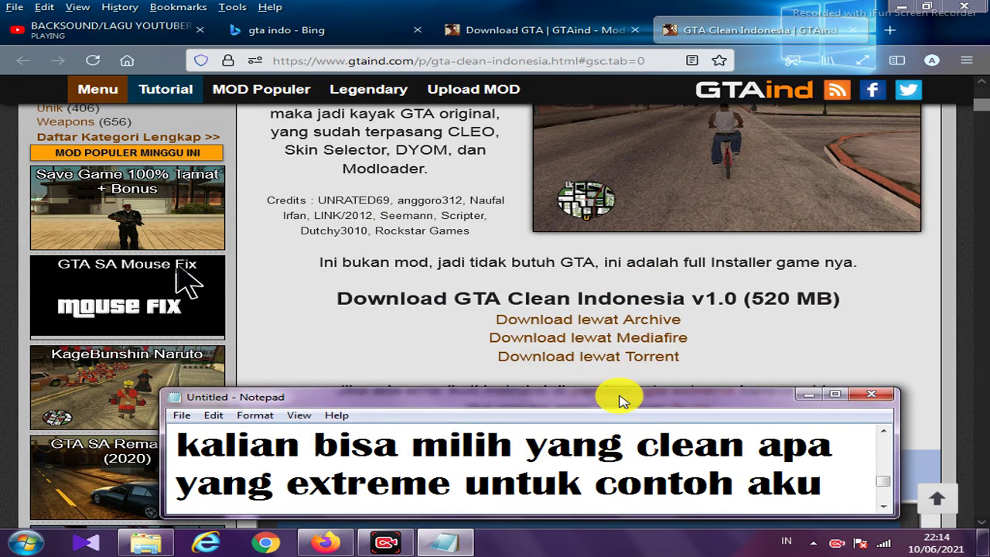
left_click(839, 411)
key("Right")
key("Return")
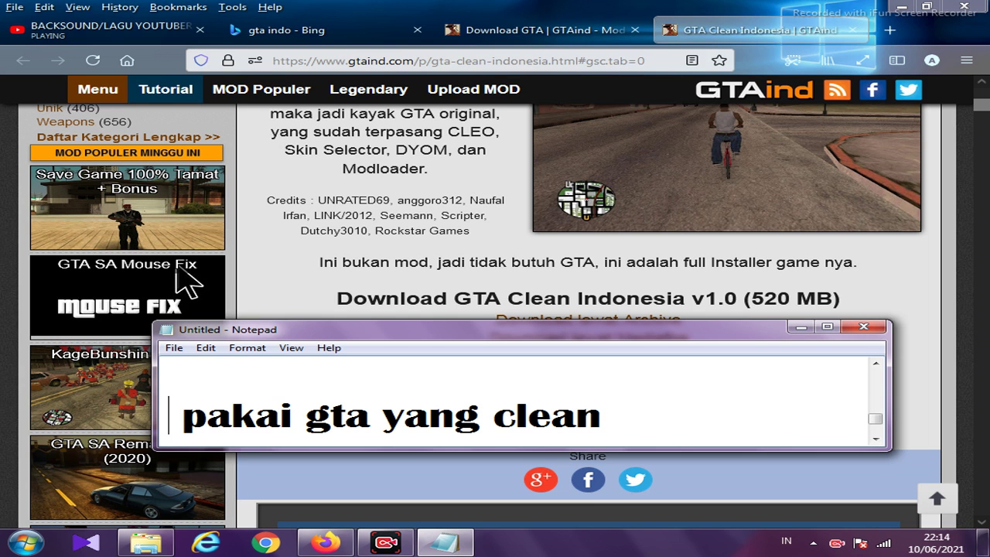
type("kalian  ")
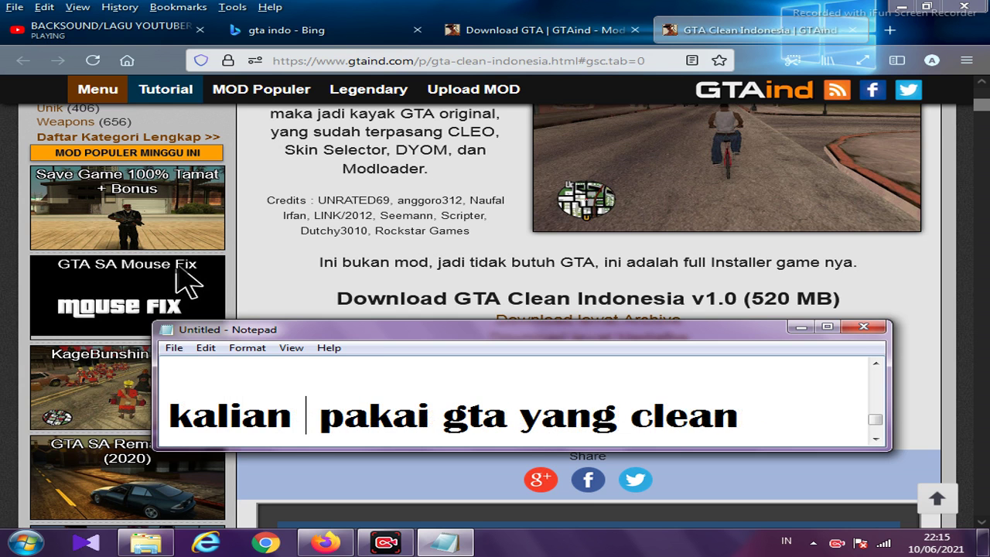
type("bisa pil")
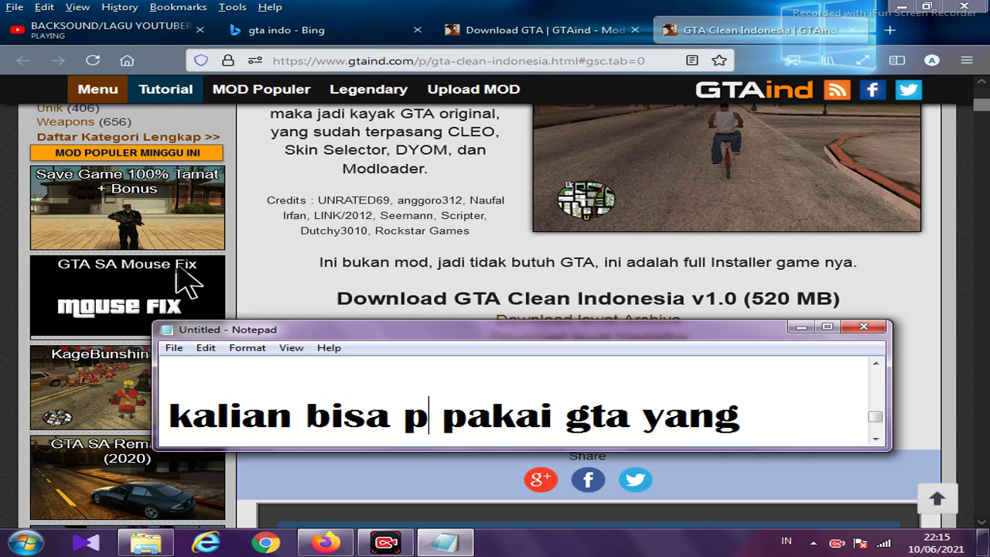
type("ih ")
type("pake m")
key("BackSpace")
key("BackSpace")
key("BackSpace")
key("BackSpace")
key("BackSpace")
key("BackSpace")
- Complete the current line as "kalian bisa pilih download nya pake" and delete the leftover "pakai gta yang clean" after it
type("download")
key("Delete")
key("Delete")
key("Delete")
key("Delete")
key("Delete")
key("Delete")
key("Delete")
key("Delete")
key("Delete")
key("Delete")
type("nya pake")
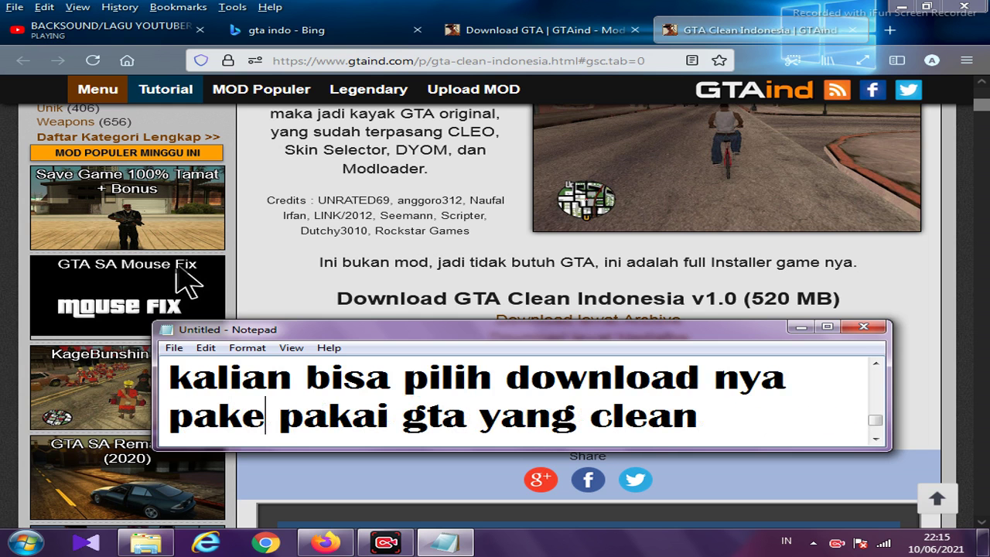
left_click_drag(708, 418, 287, 429)
key("BackSpace")
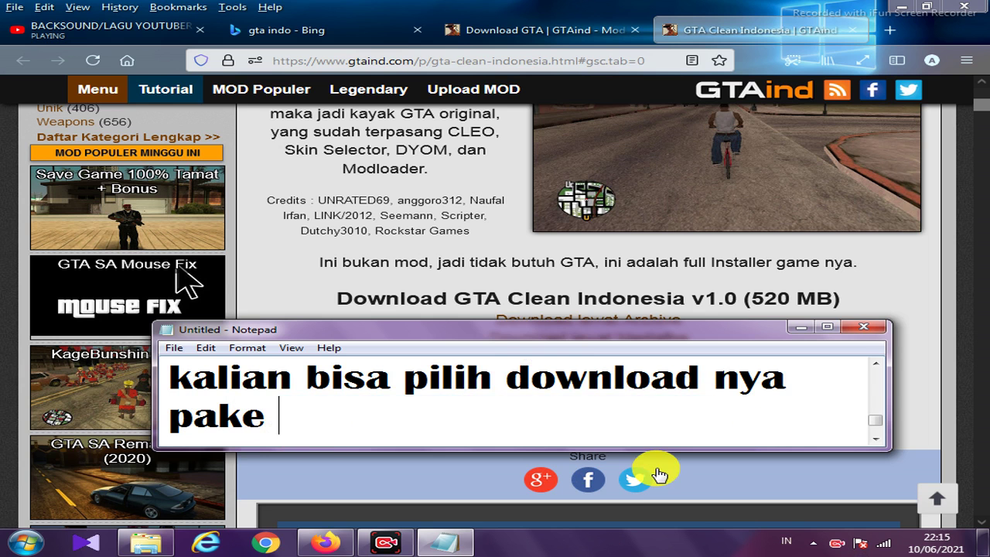
- Continue the sentence with "media fire arcive" and "dan torrent" on a new line, moving the note window above the download links and dismissing the system error
type("media f")
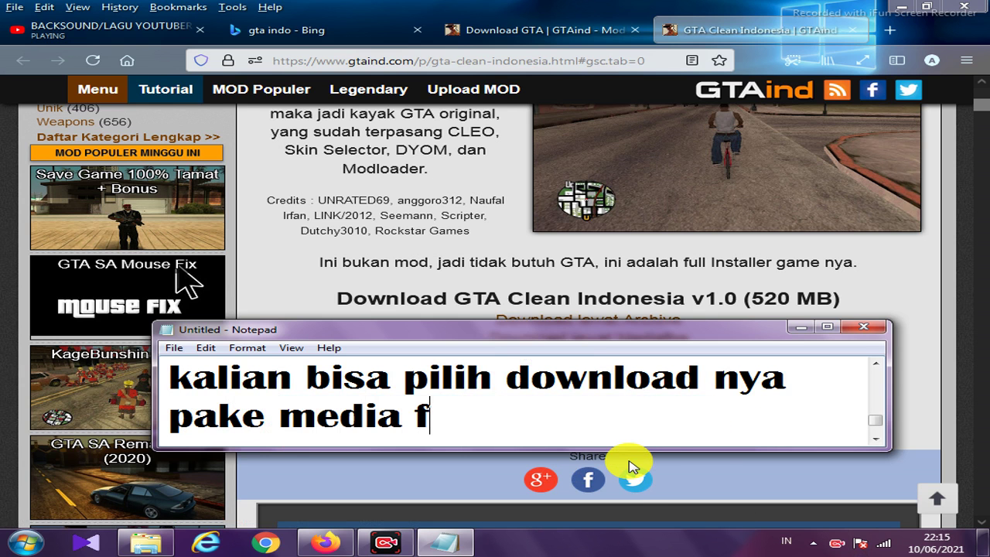
type("ire arcib")
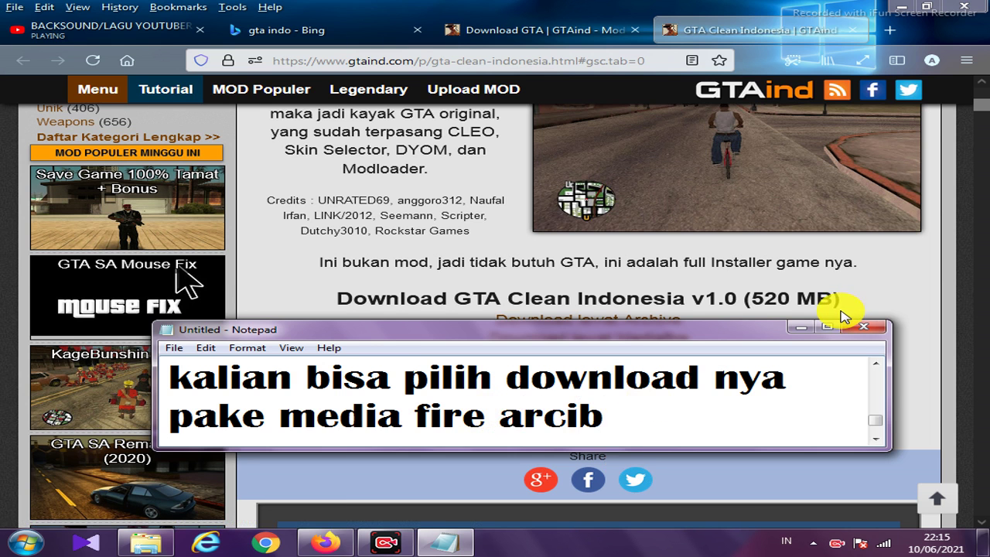
key("BackSpace")
type("ve")
left_click_drag(730, 328, 747, 137)
key("Return")
type("dan torren")
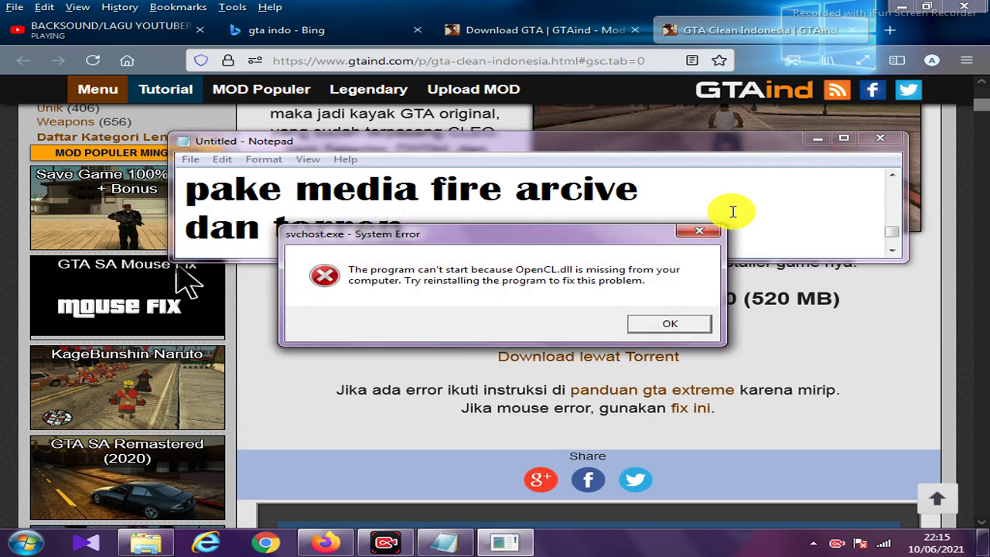
key("Return")
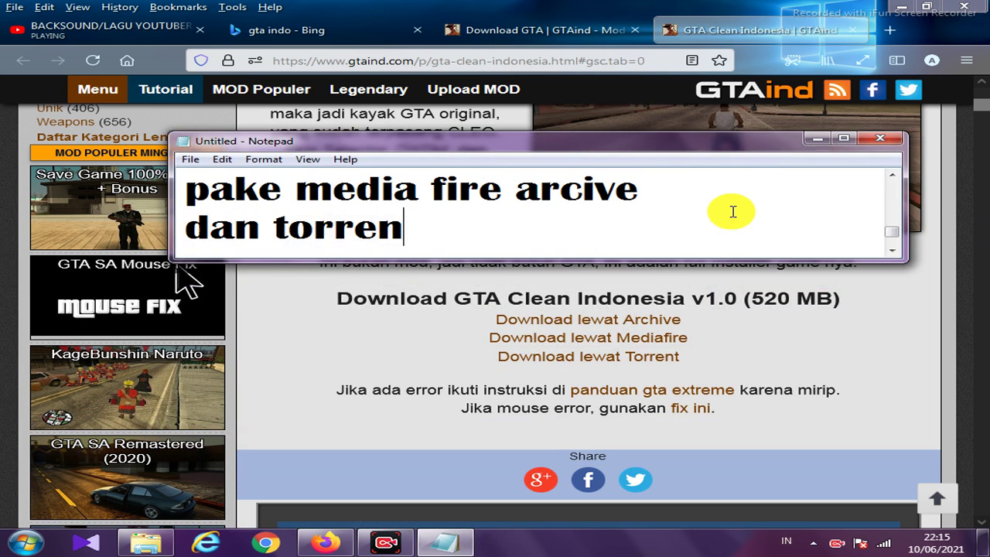
type("t")
- Add "untuk contoh saya download lewat mediafire" after a blank line, dismissing the system error that interrupts the writing
key("Return")
key("Return")
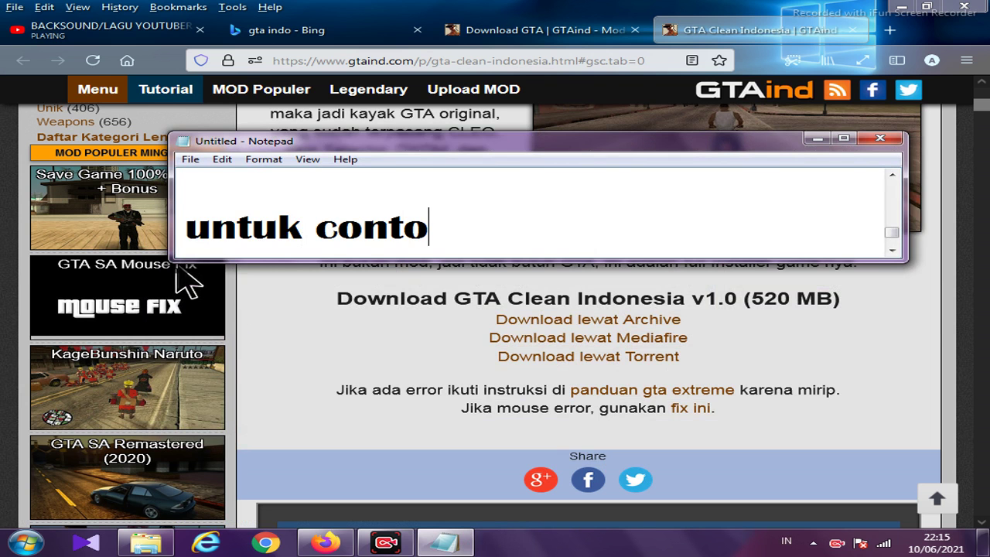
type("a")
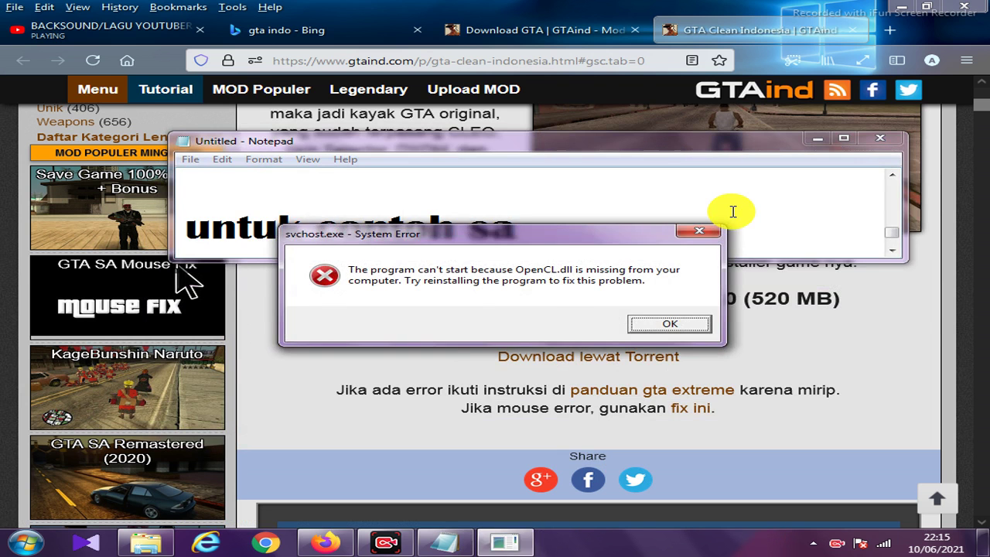
key("Return")
type("ya d")
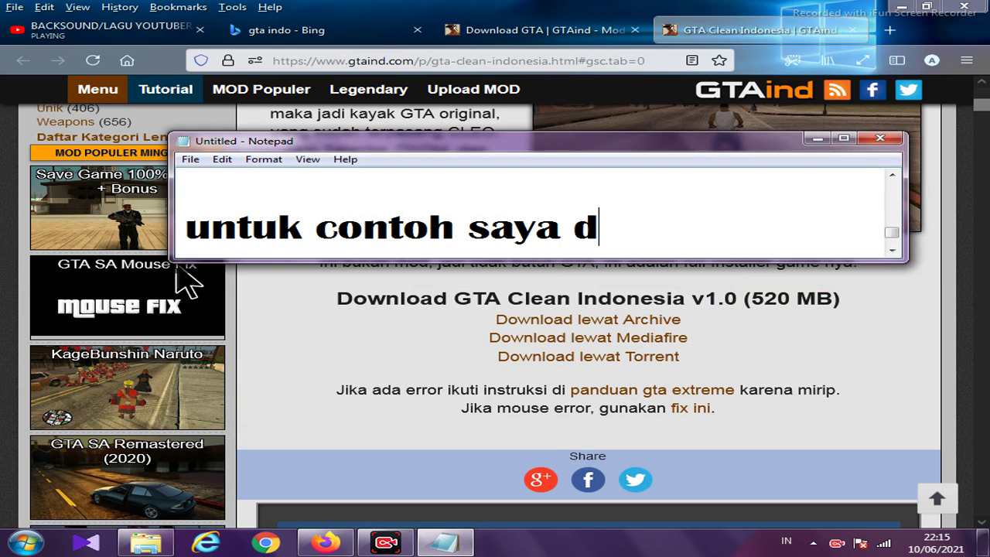
type("ownload")
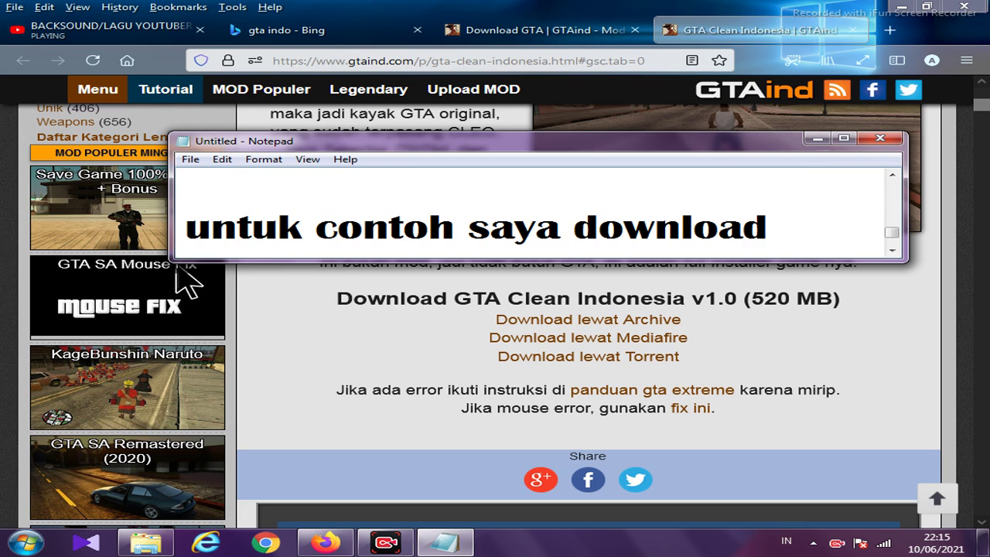
type(" lewat ")
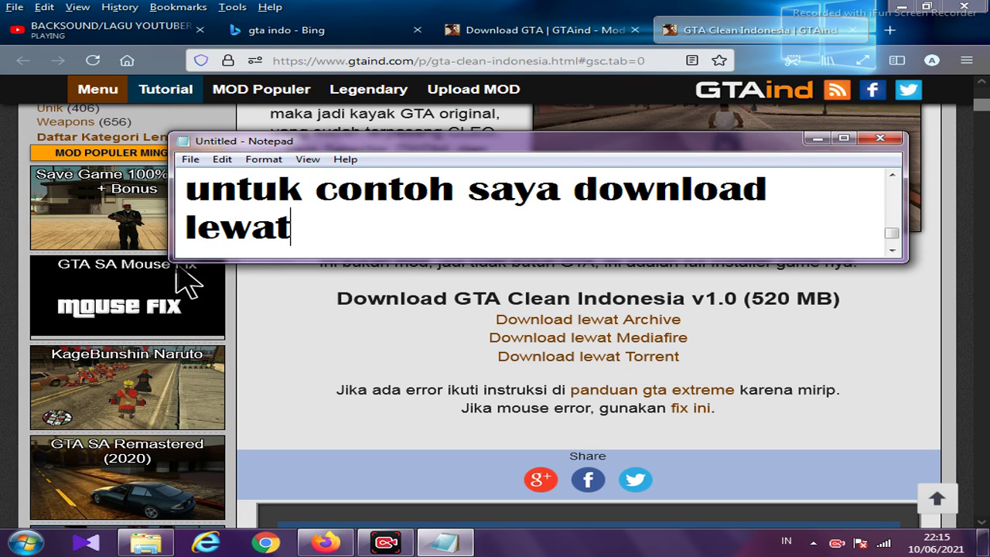
type("mediafire")
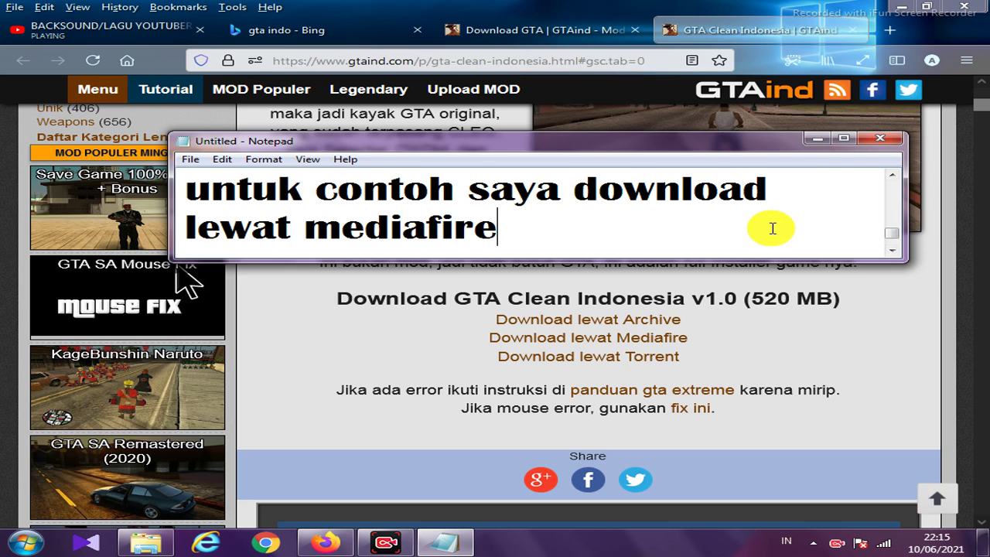
- Minimize the note, open the Mediafire download link for GTA Clean Indonesia v1.0 in Firefox, and close the pop-up tab
left_click(817, 139)
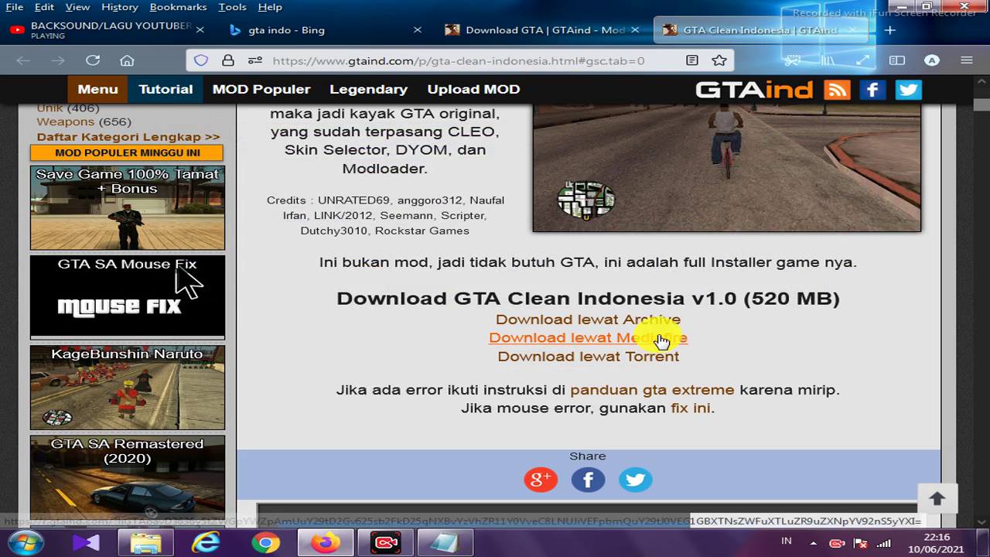
left_click(672, 337)
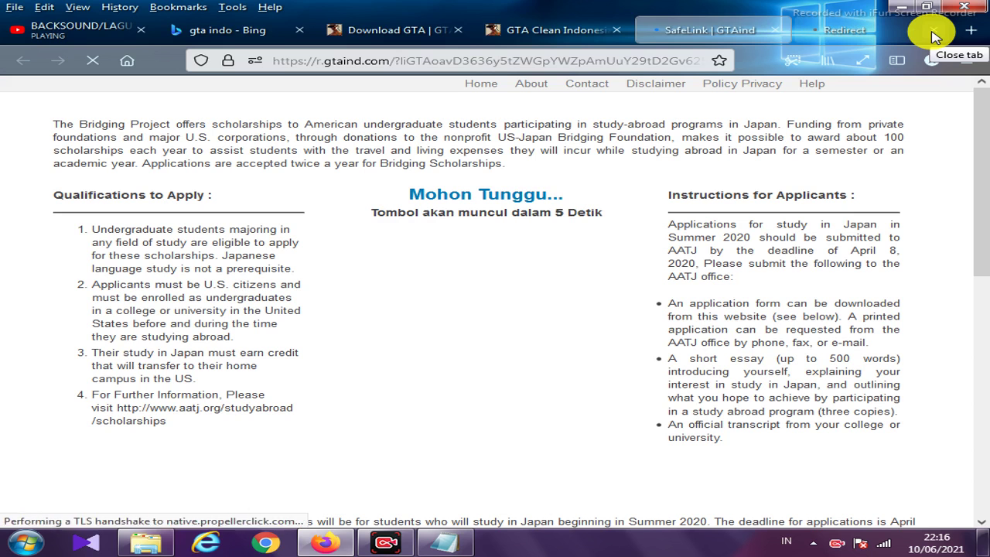
left_click(934, 33)
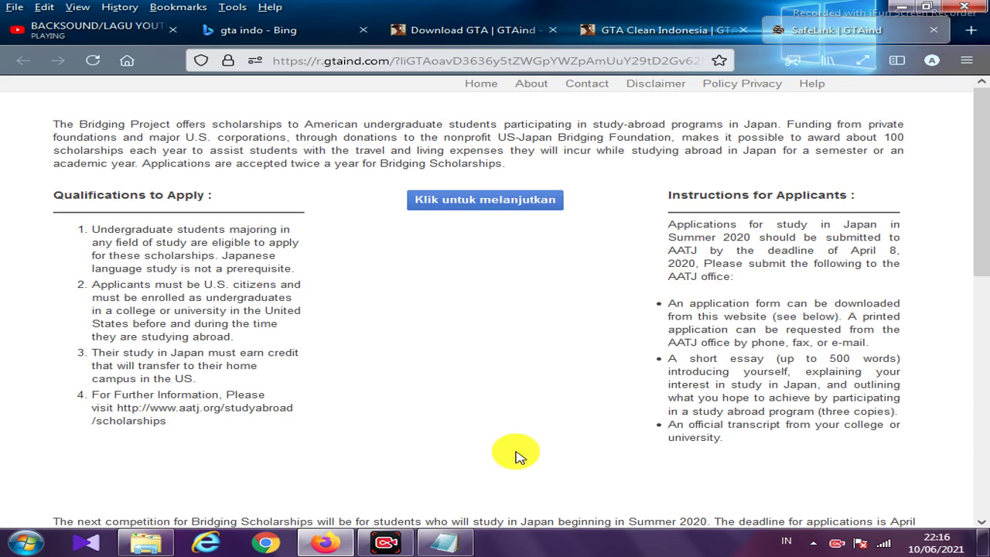
- Switch to Notepad, move its window below the continue button, and add "kalian pilih klik untuk melanjutkan" after a blank line
left_click(445, 541)
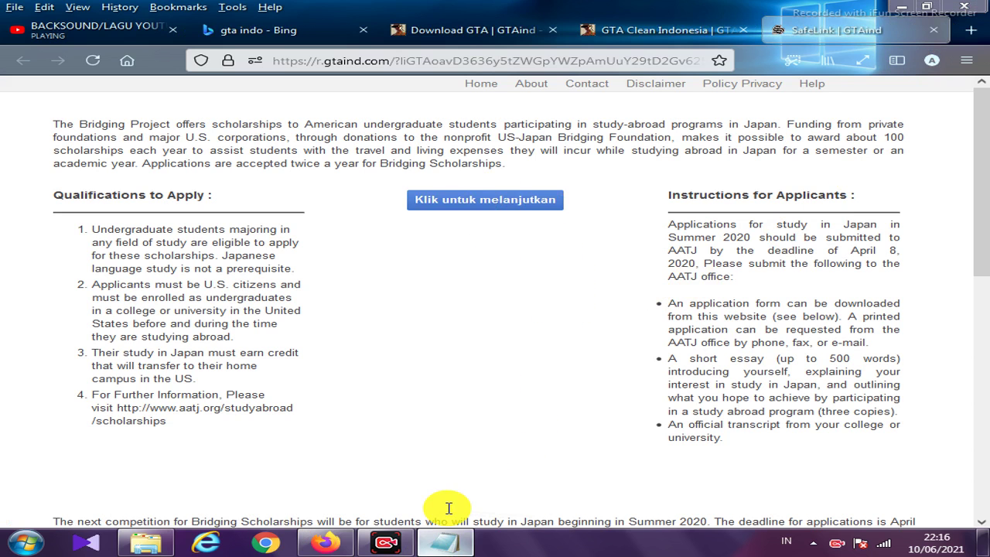
left_click_drag(550, 147, 521, 308)
key("Return")
key("Return")
type("kalian pilih klik")
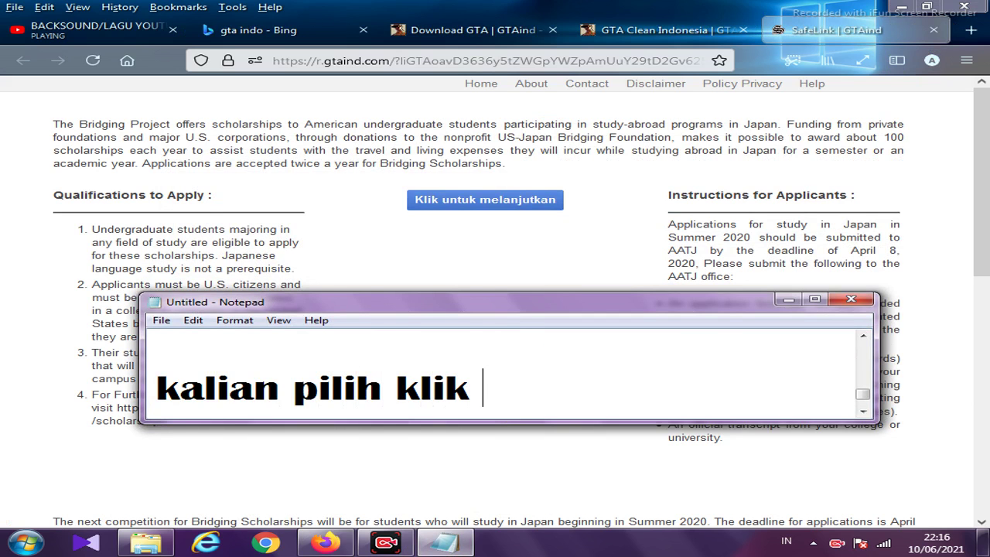
type("untuk ")
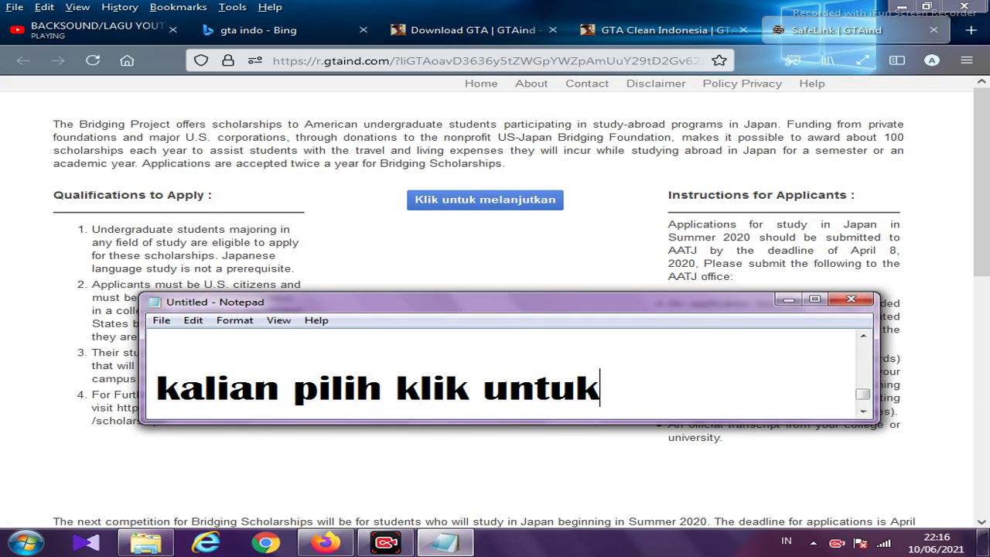
type("melanjutkan")
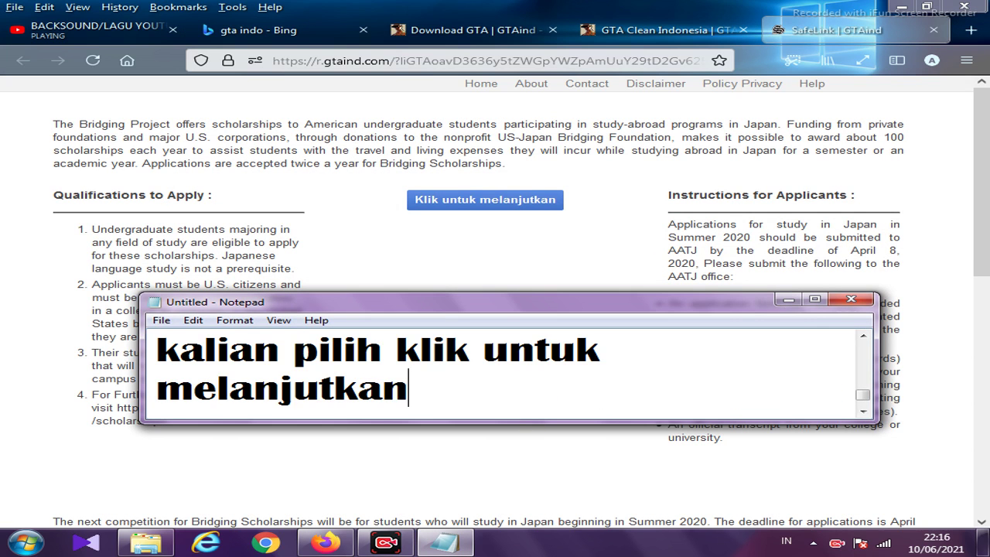
- Return to the SafeLink page in Firefox, continue to the MediaFire file page, and close the pop-up tab
left_click(790, 299)
left_click(495, 195)
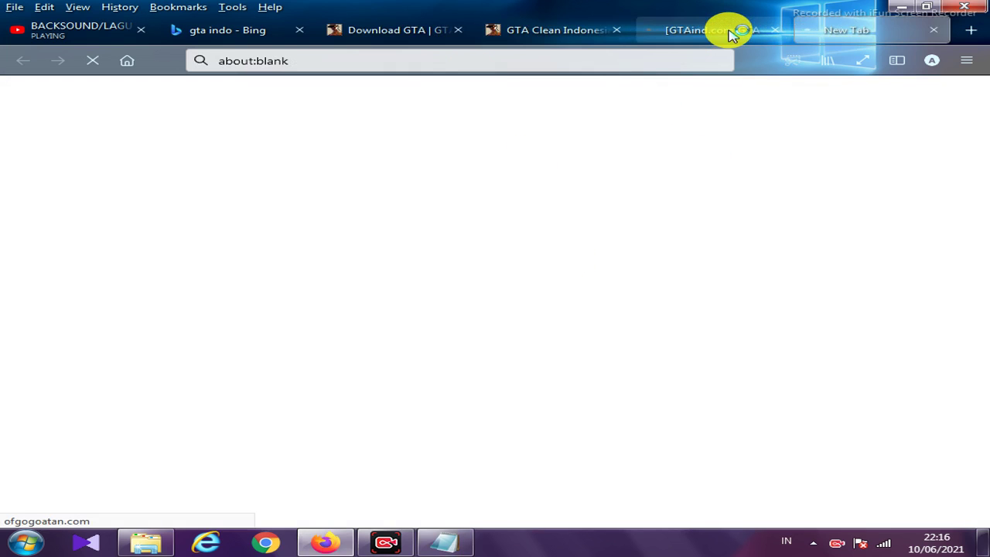
left_click(959, 30)
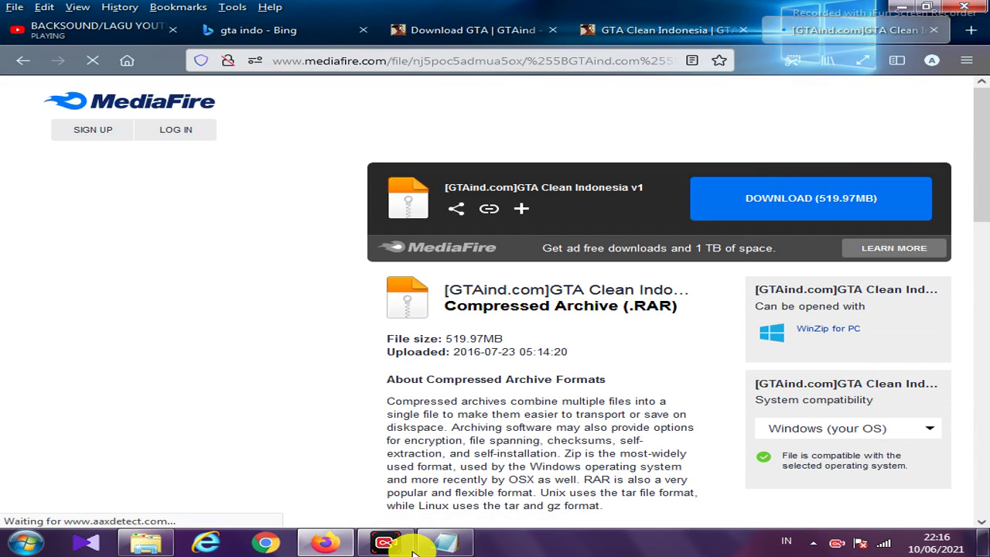
- Switch to Notepad and write "tinggal kalian download karna saya udah download langsung aja" on an empty line at the note's end
left_click(445, 542)
key("BackSpace")
key("BackSpace")
key("BackSpace")
key("BackSpace")
key("BackSpace")
key("BackSpace")
key("BackSpace")
key("BackSpace")
key("BackSpace")
key("BackSpace")
key("BackSpace")
key("BackSpace")
key("BackSpace")
key("BackSpace")
key("BackSpace")
key("BackSpace")
key("BackSpace")
key("BackSpace")
key("BackSpace")
key("BackSpace")
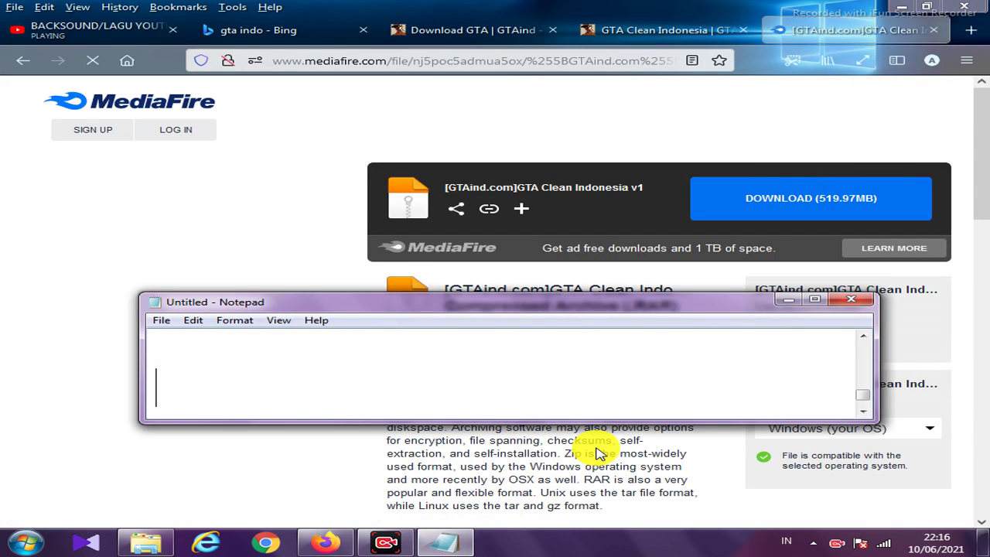
type("tinggal")
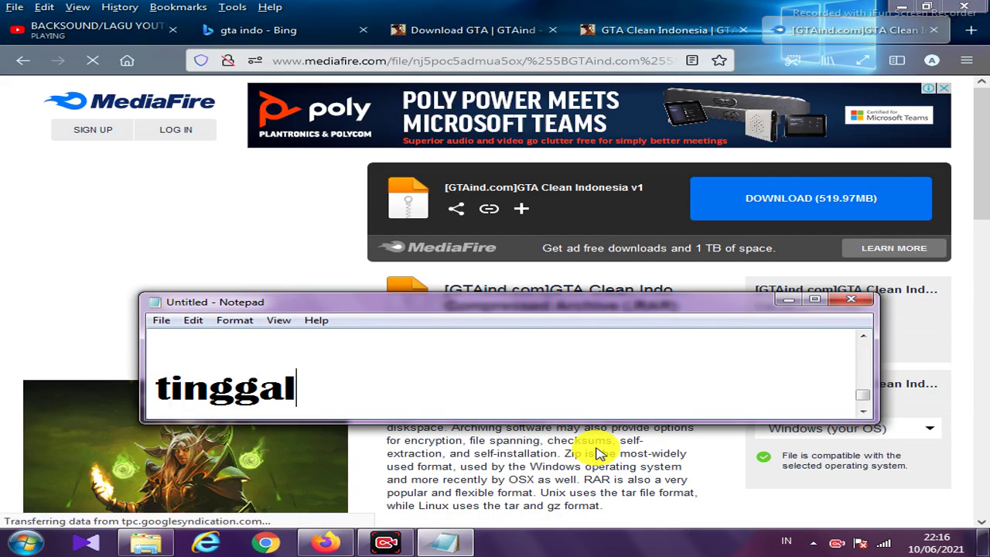
type(" kalian download ")
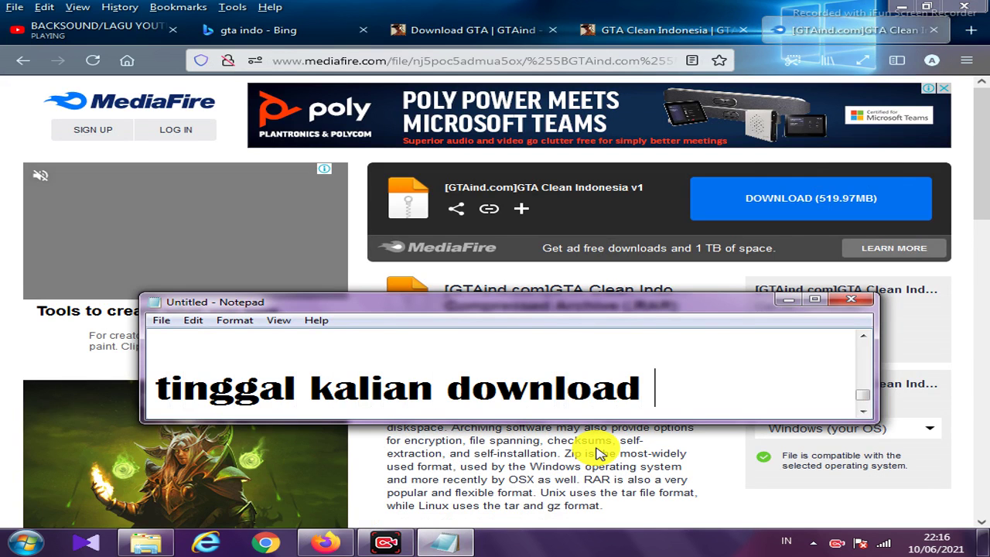
type("kar")
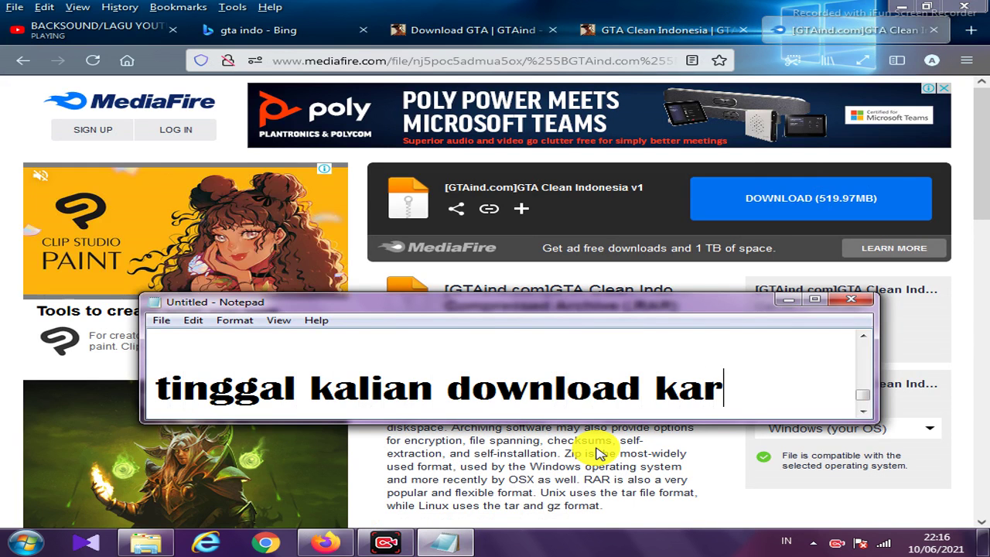
type("na saya ")
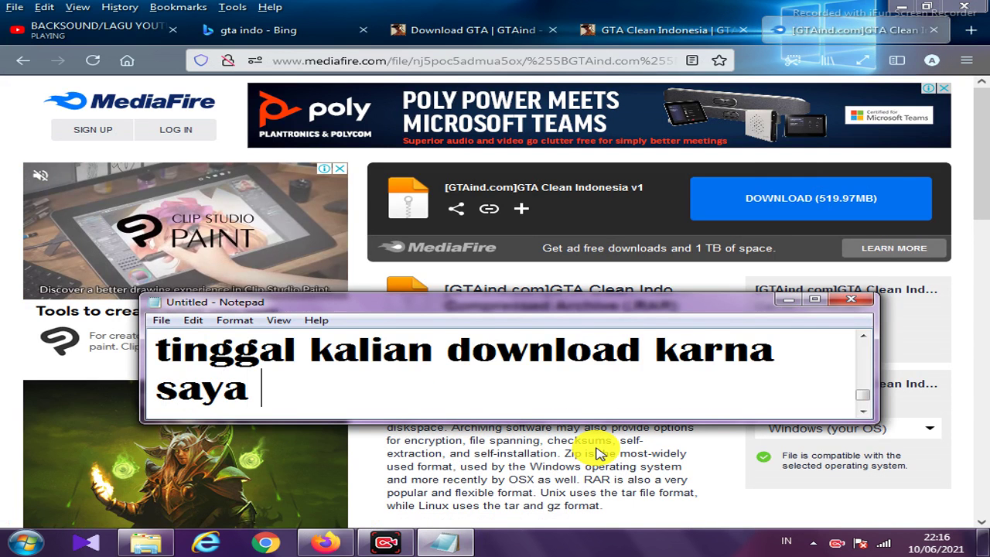
type("udah do")
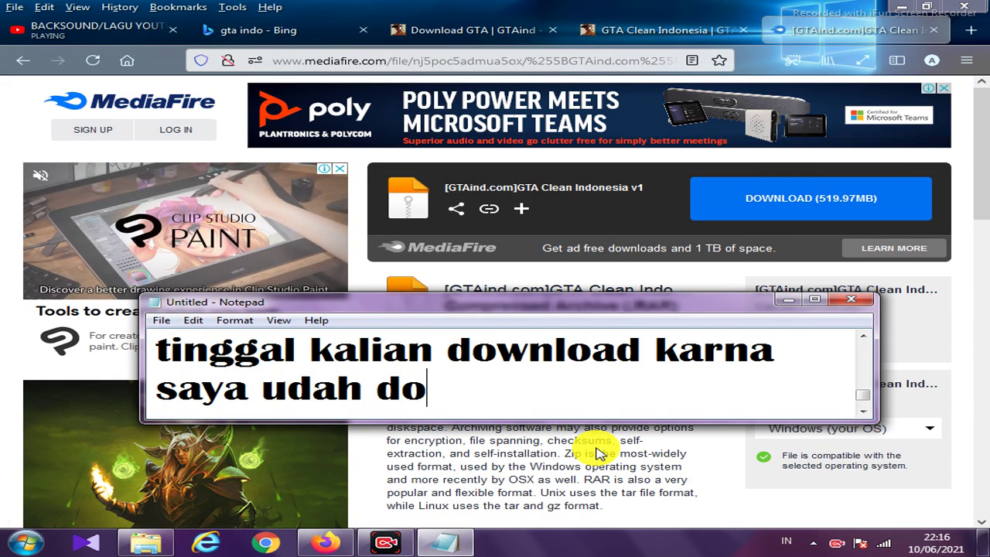
type("wnload ")
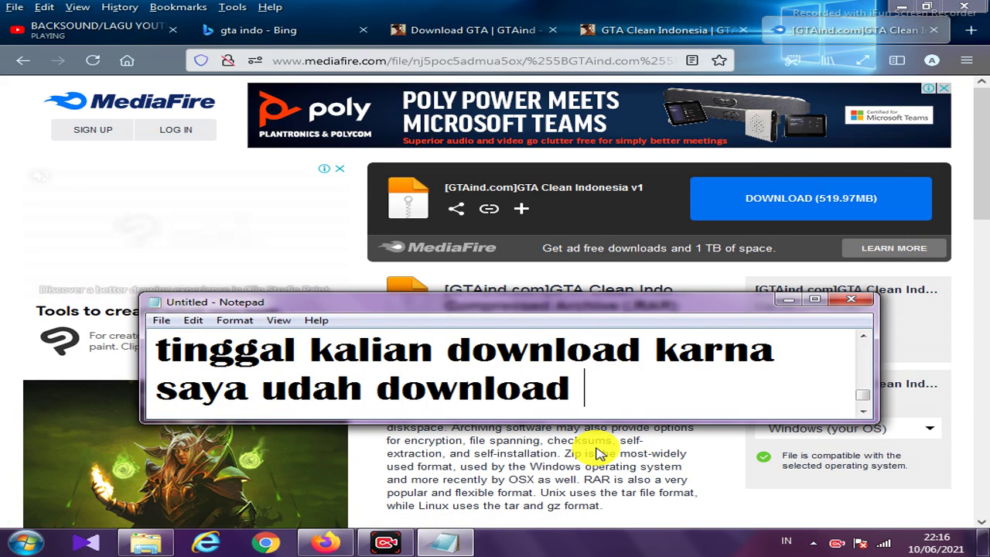
type("langsung aja")
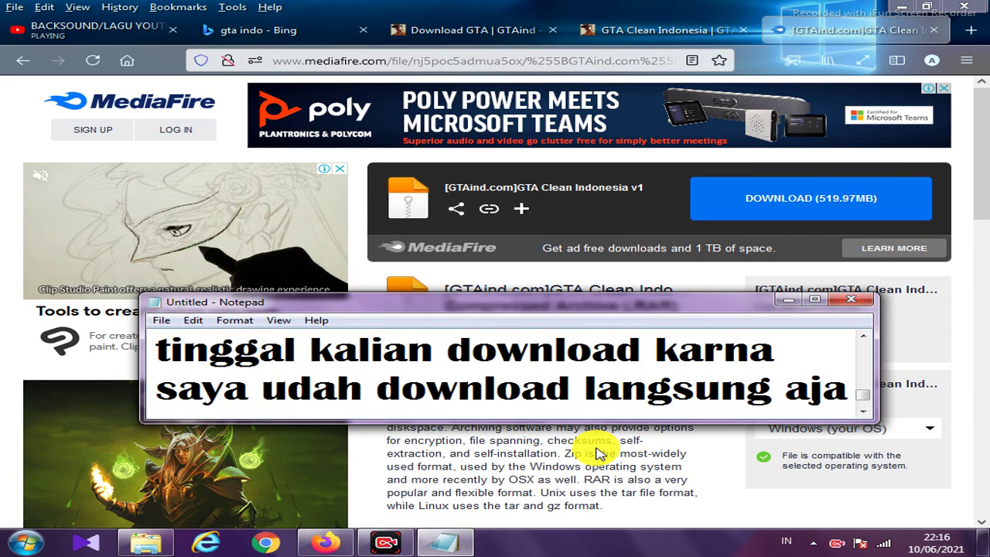
- Add "cara install nya" on a new line at the end of the note
key("Return")
type("cara")
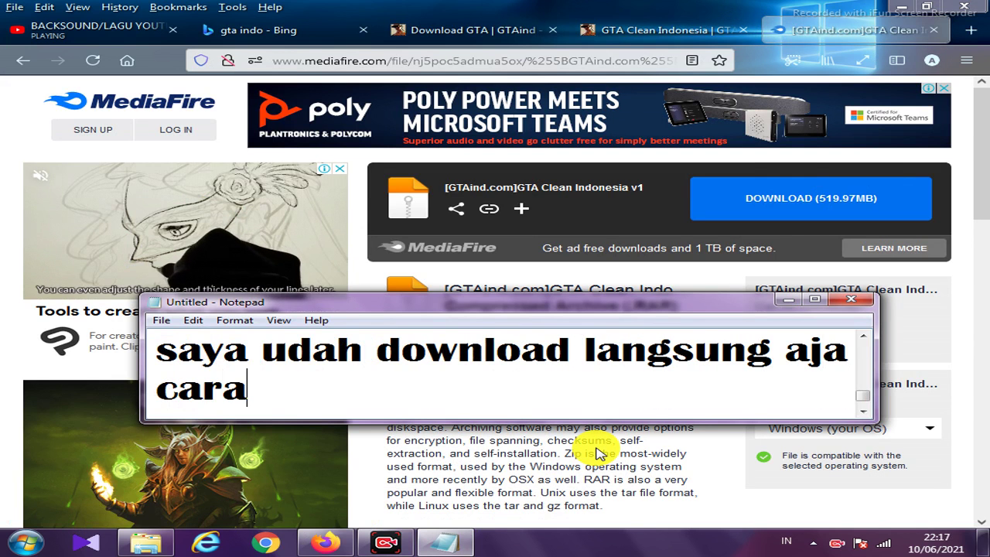
type(" ind")
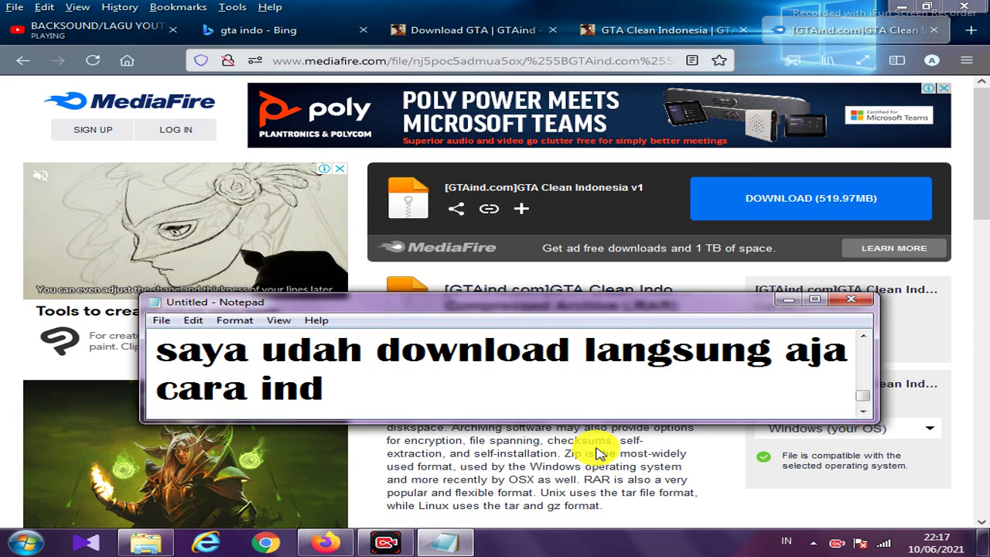
key("BackSpace")
type("stal")
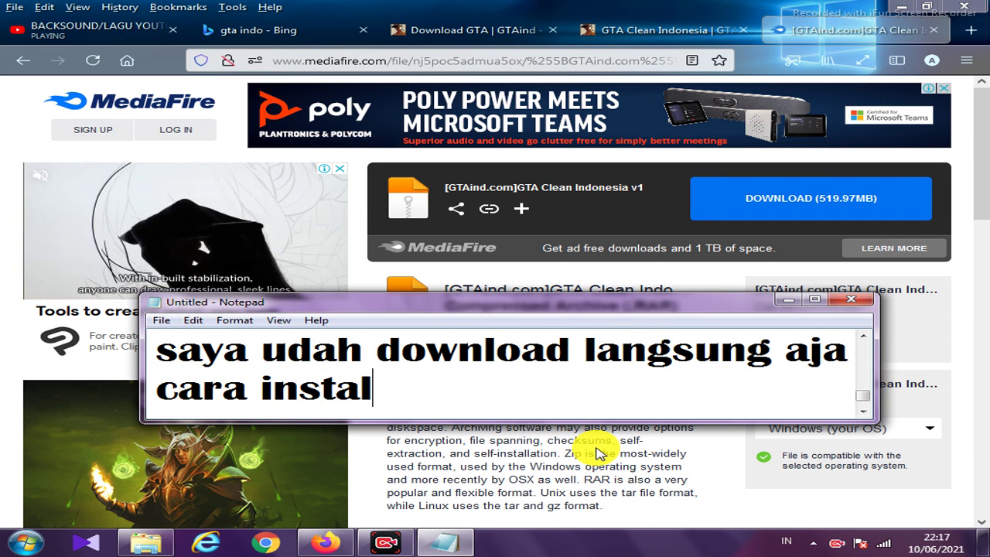
type("l nya")
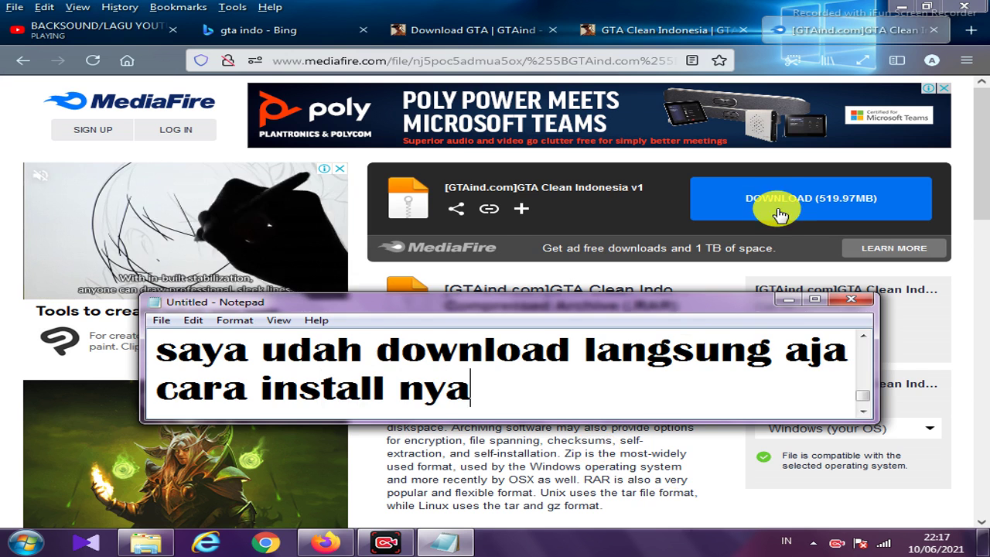
- Minimize the note and close the MediaFire and GTA Clean Indonesia tabs in Firefox
left_click(790, 301)
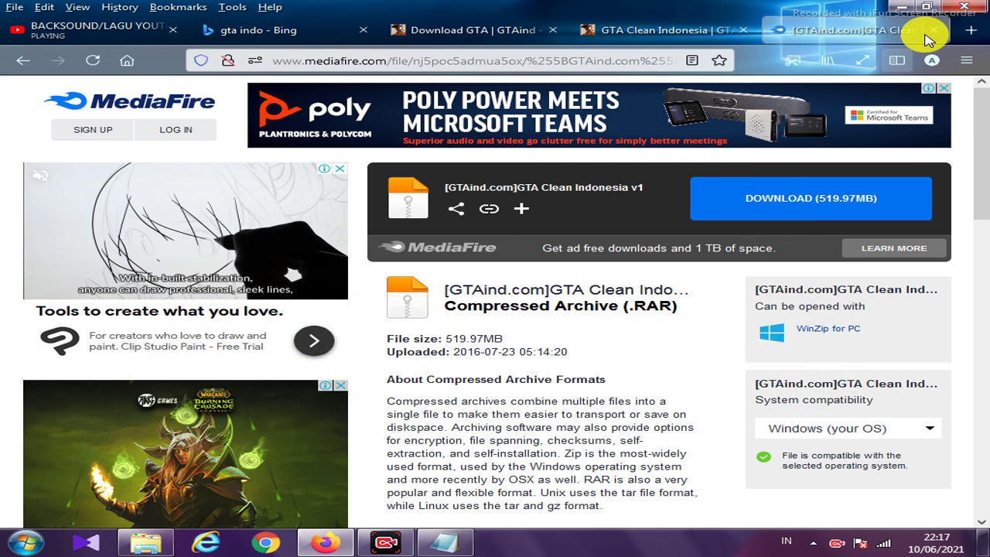
left_click(932, 32)
left_click(853, 32)
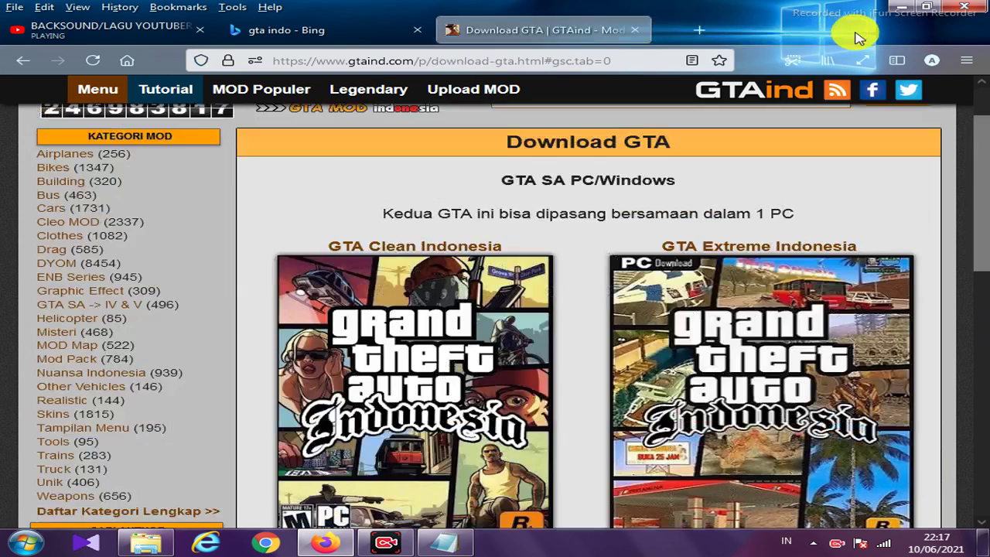
- Close the GTAind download tab, minimize Firefox, and select the GTA Clean Indonesia v1 archive in the Videos library
left_click(637, 35)
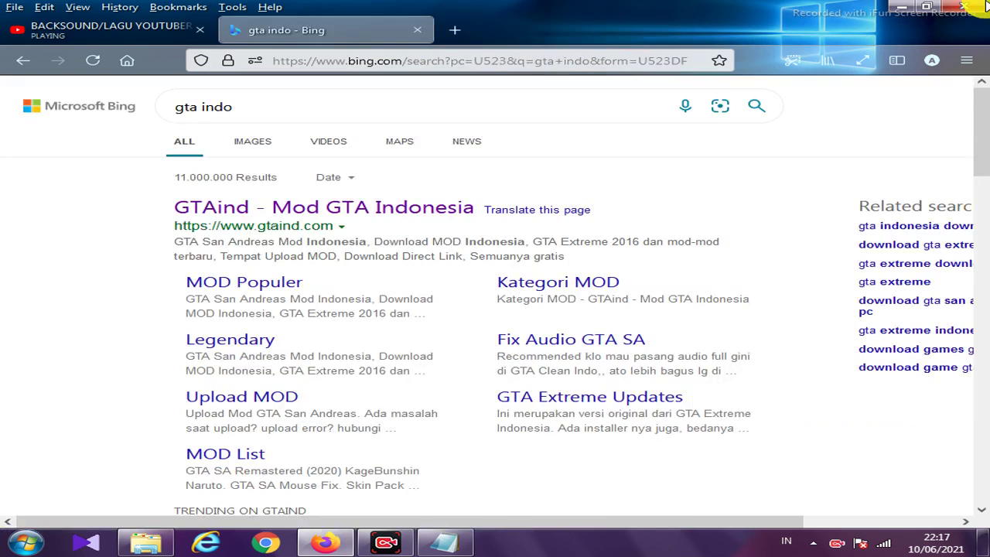
left_click(901, 7)
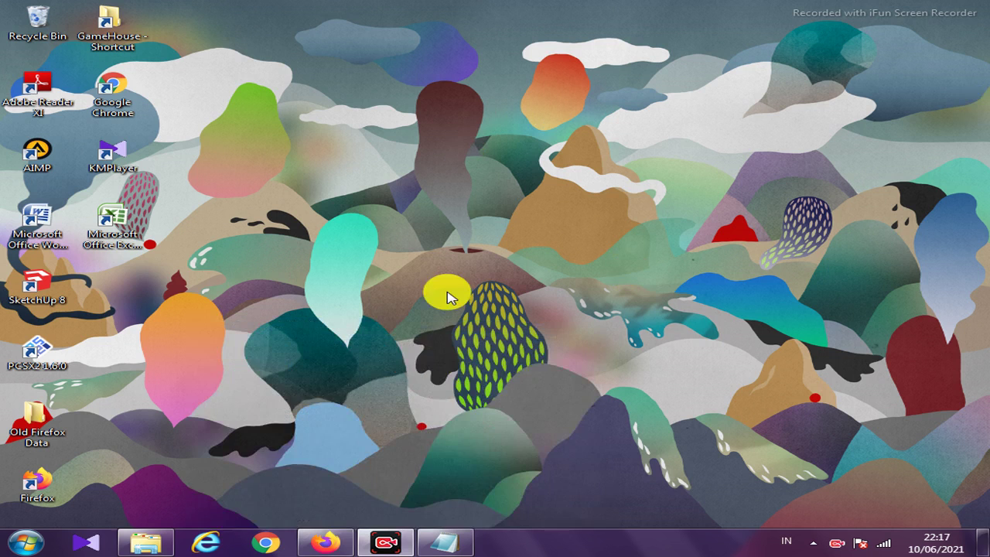
left_click(155, 539)
left_click(302, 352)
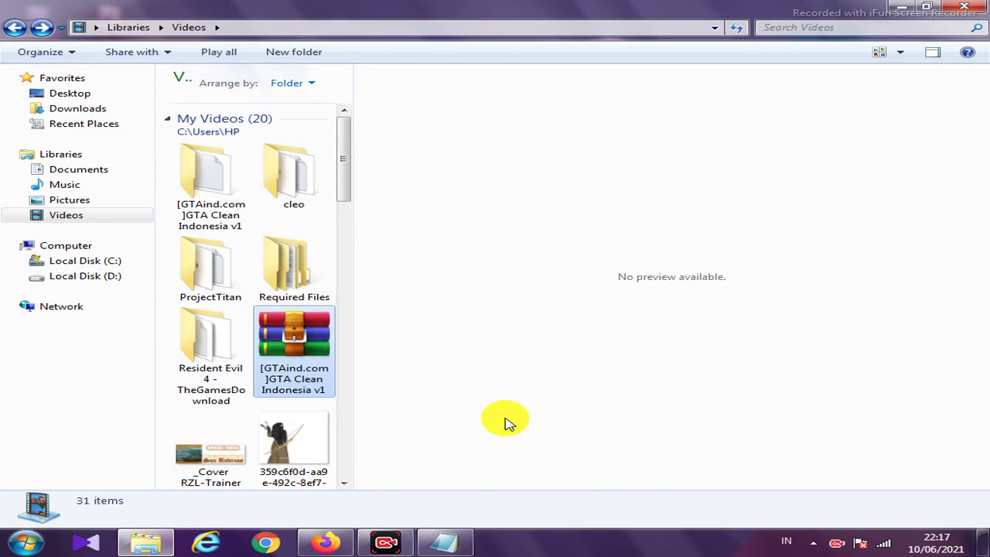
- Switch to the Notepad note and write "file nya akan seperti ini" on a new line at its end
left_click(443, 548)
left_click_drag(497, 304, 724, 296)
key("ctrl+a")
key("BackSpace")
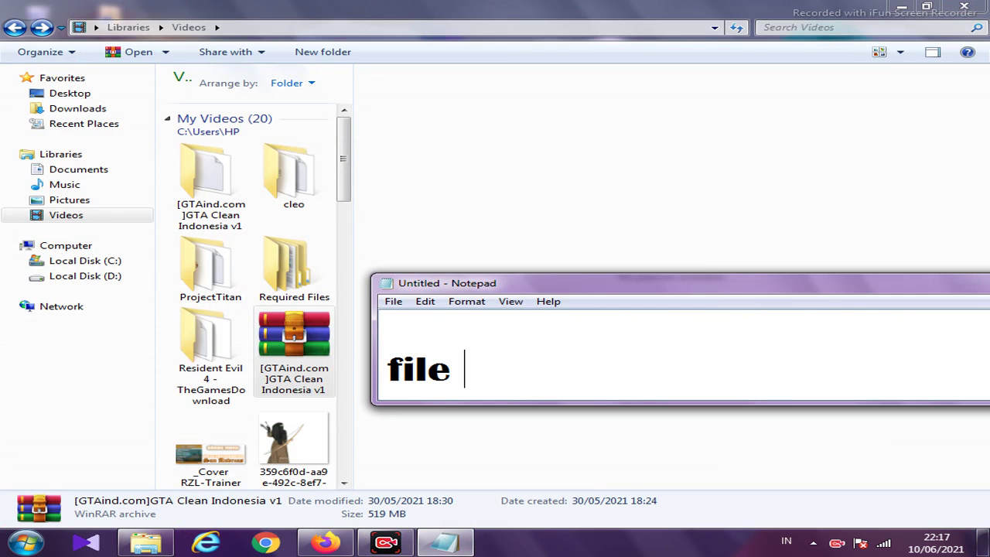
type("file nya a")
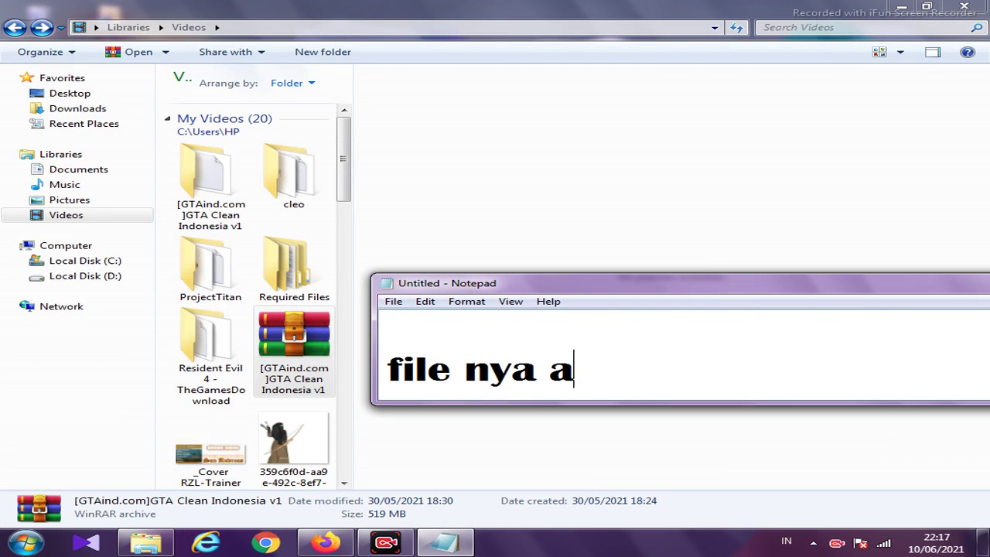
type("kan seper")
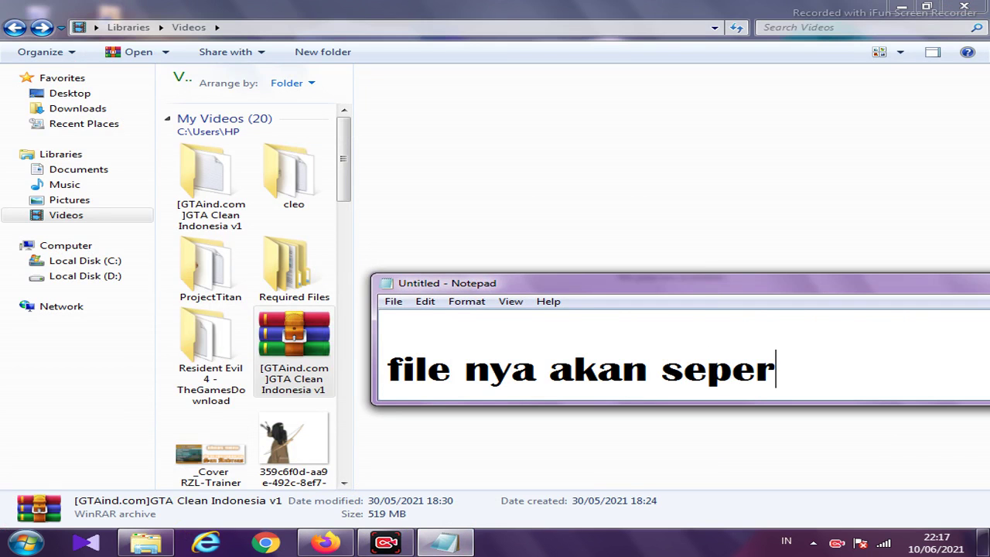
type("ti ini")
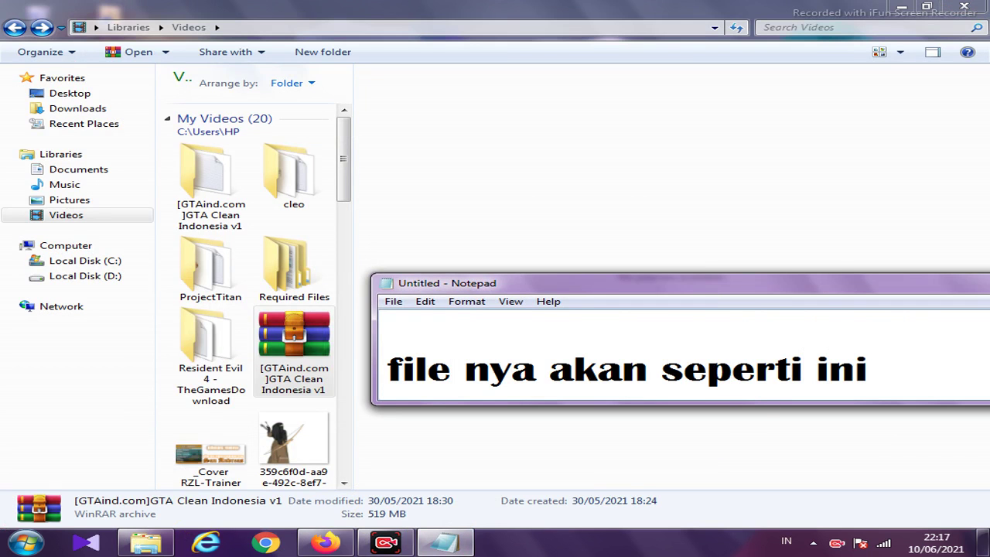
- Add "kalian extrack saja" below the last line of the note, leaving one blank line between them
key("Return")
key("Return")
type("kalian")
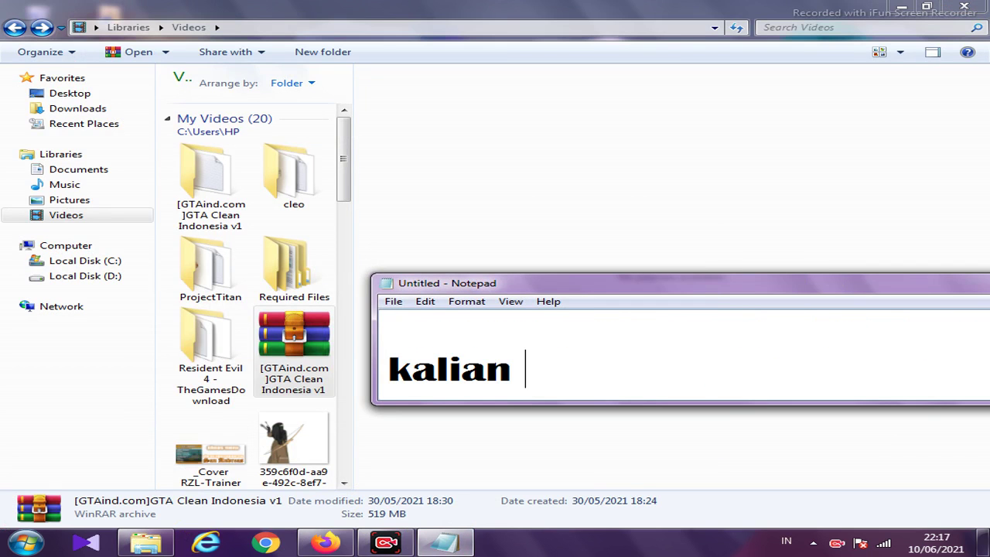
type(" extrack")
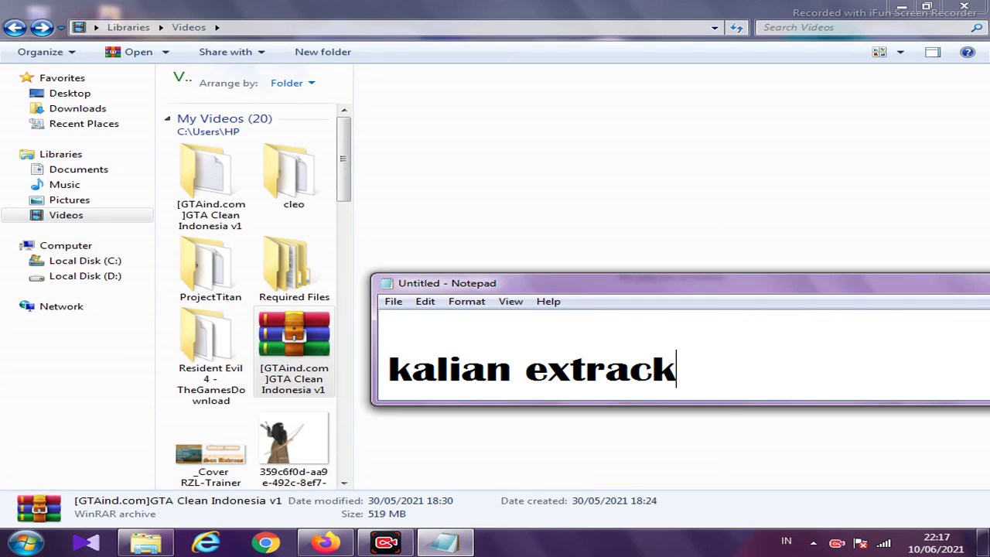
type(" saja")
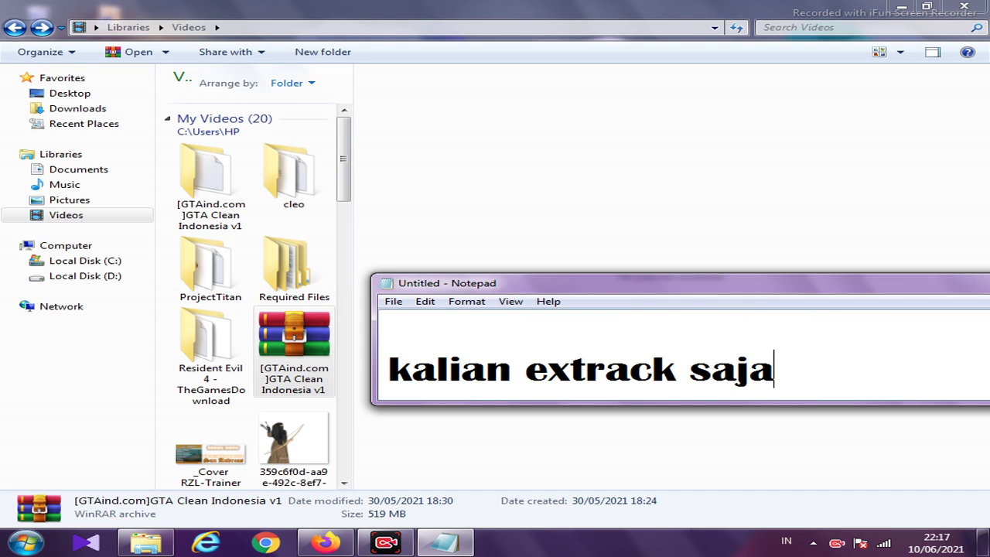
- Minimize the note and extract the GTA Clean Indonesia v1 archive into a folder of the same name
left_click_drag(928, 283, 920, 244)
left_click(906, 246)
right_click(305, 331)
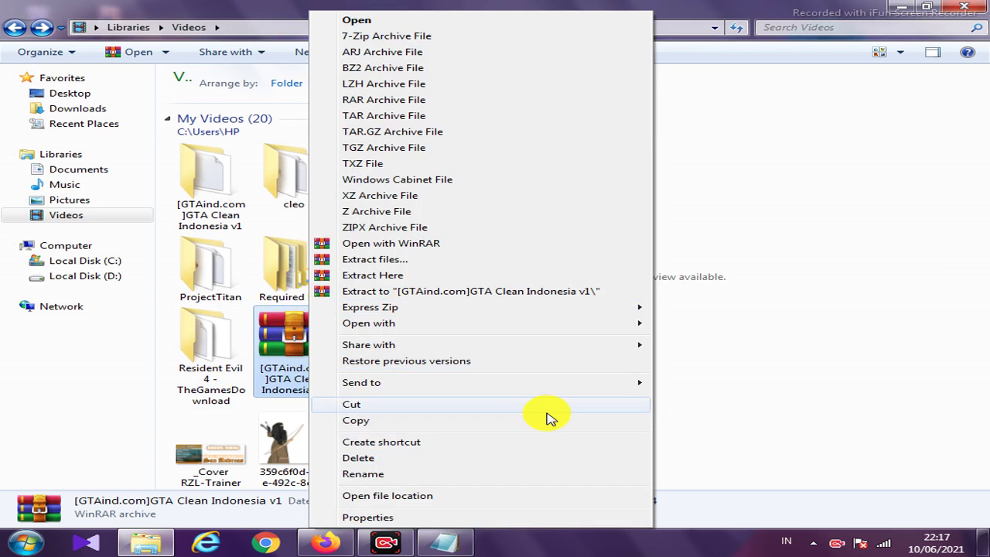
left_click(532, 293)
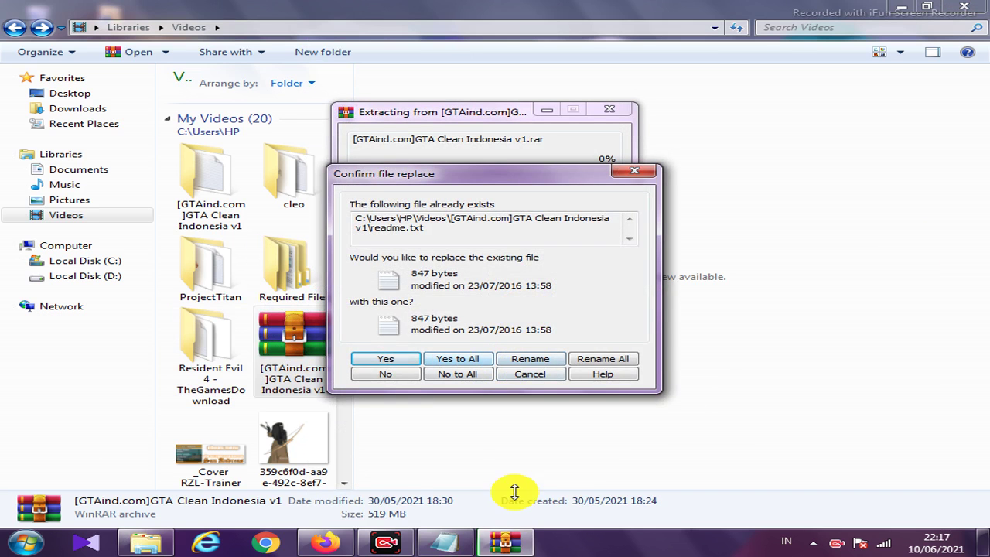
- Add "pilih yes to all" on a new line of the note, then minimize it and agree to replace all existing files
left_click(447, 542)
left_click_drag(568, 264, 471, 387)
key("Return")
type("pilih yes")
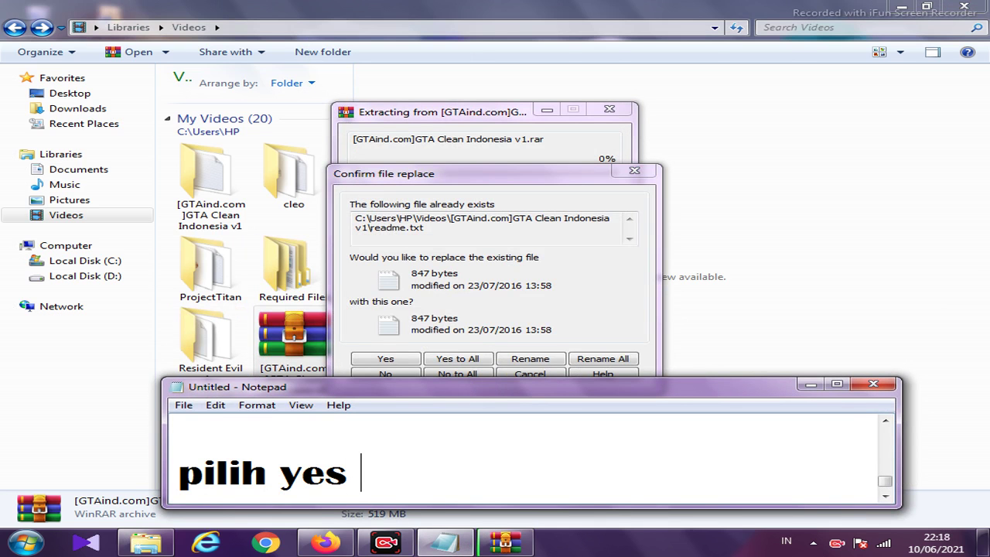
type("to all")
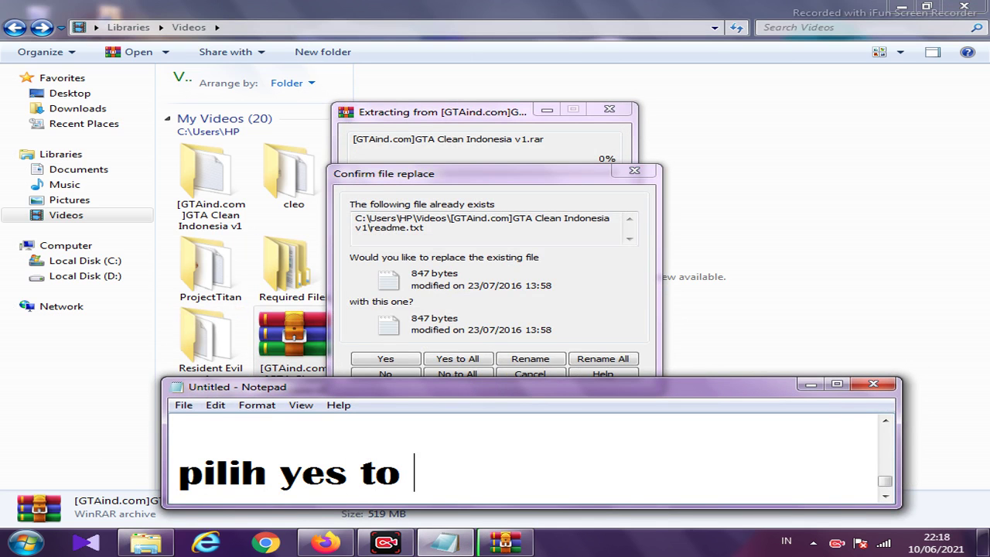
left_click(811, 385)
left_click(479, 365)
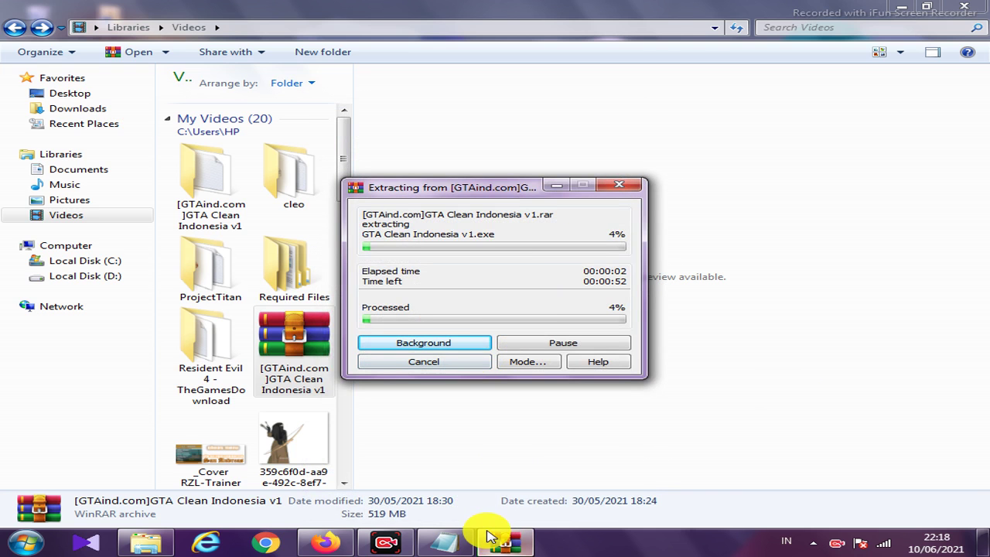
- Return to the note and continue the "pilih yes to all" line with "tunggu sampai extrack nya selesai"
left_click(456, 541)
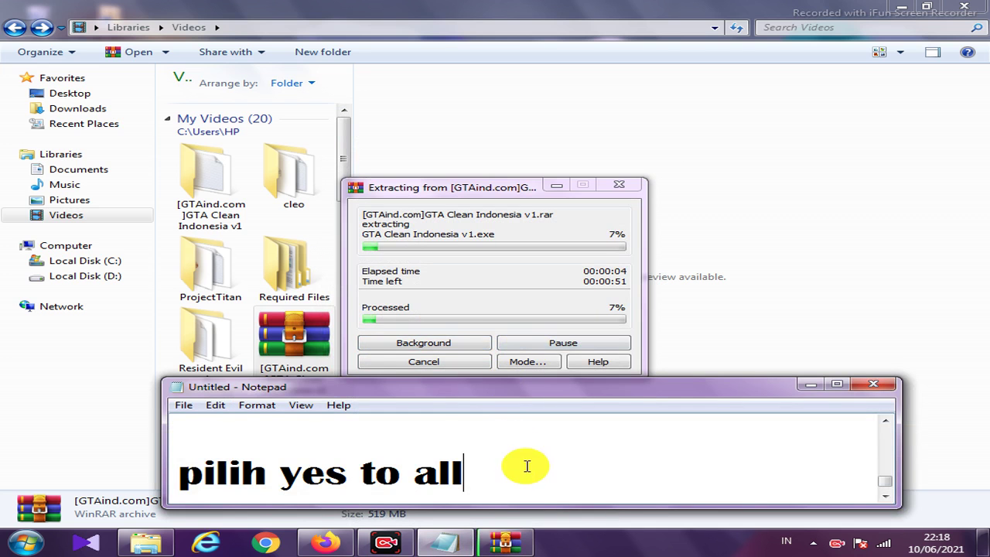
type("tunggu")
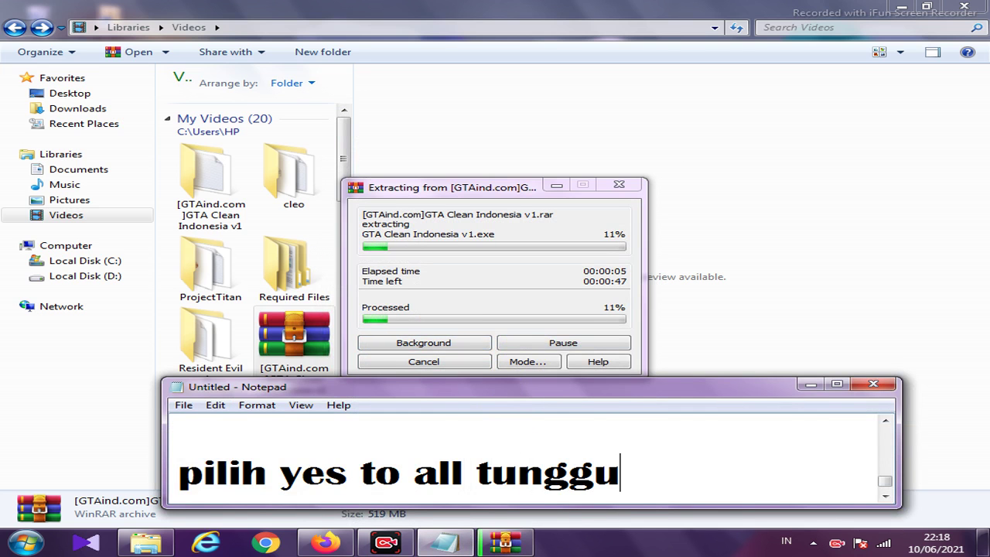
type(" sampai")
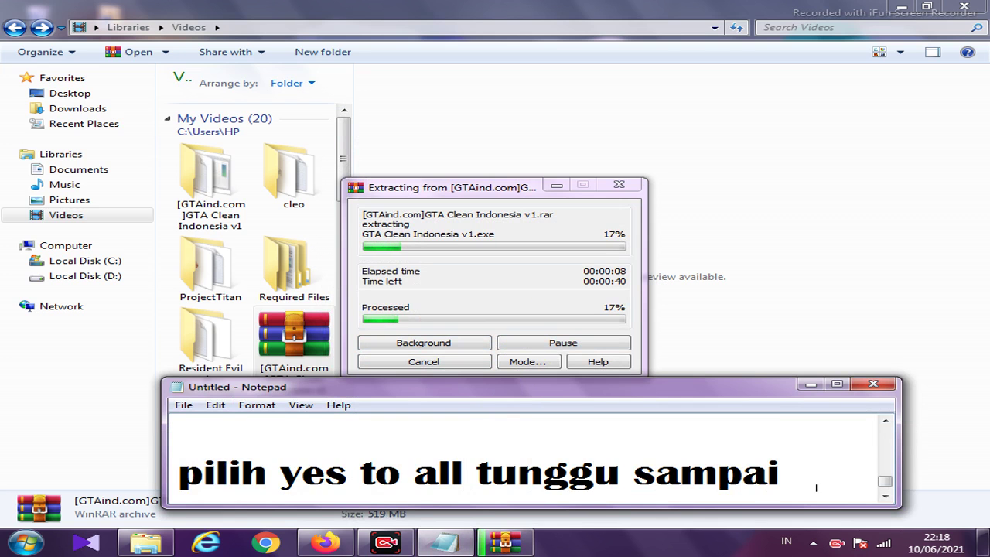
type(" extra")
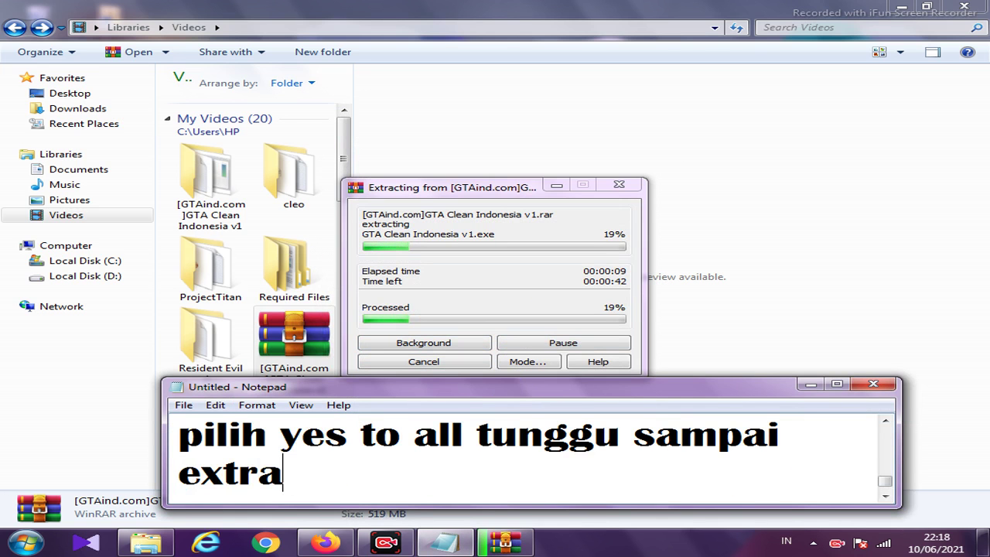
type("c")
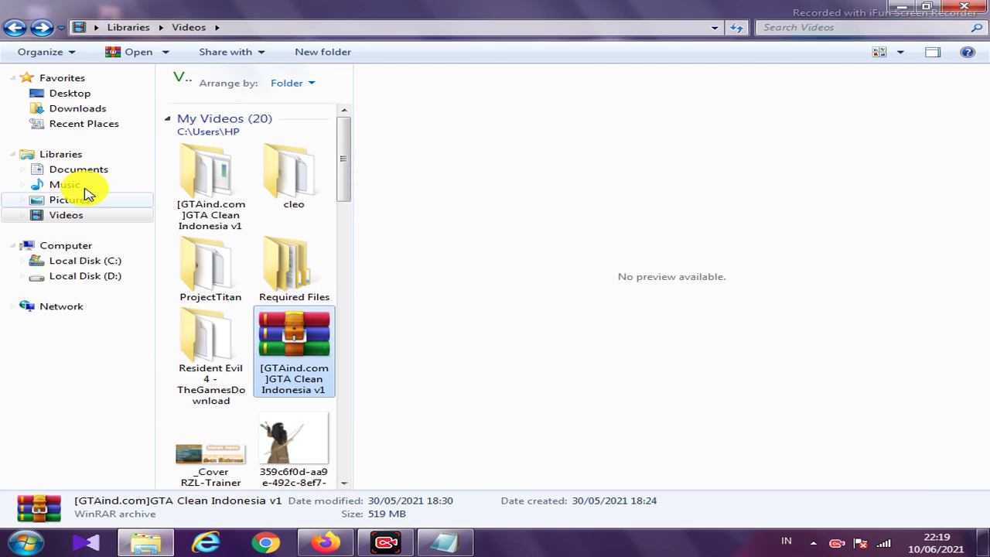
- Open the extracted GTA Clean Indonesia v1 folder, read through its readme file and close the readme
left_click(232, 209)
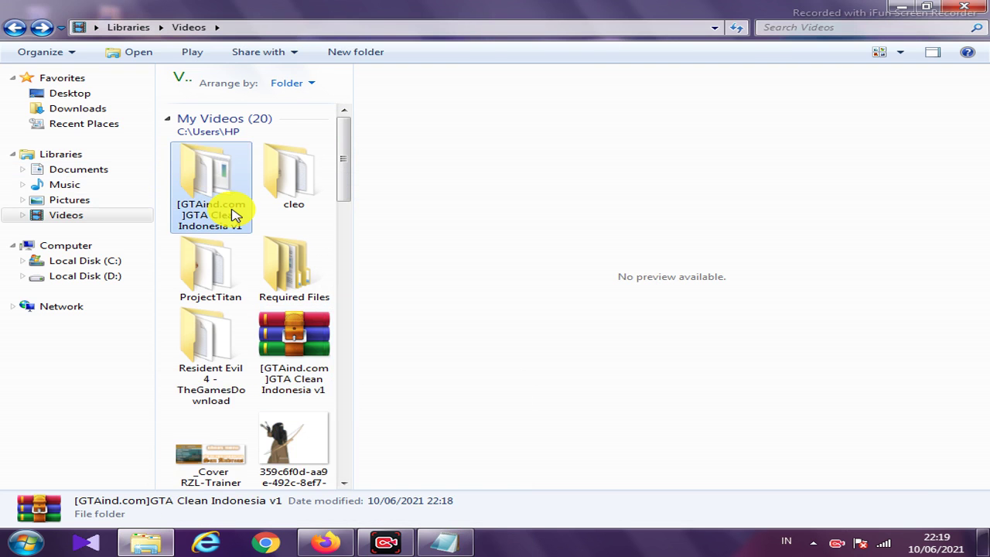
double_click(240, 182)
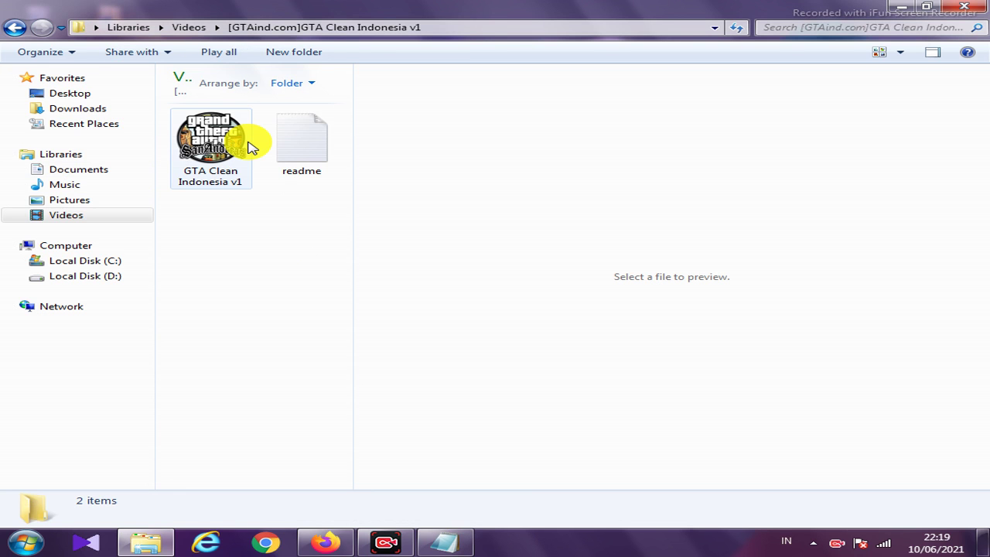
left_click(298, 152)
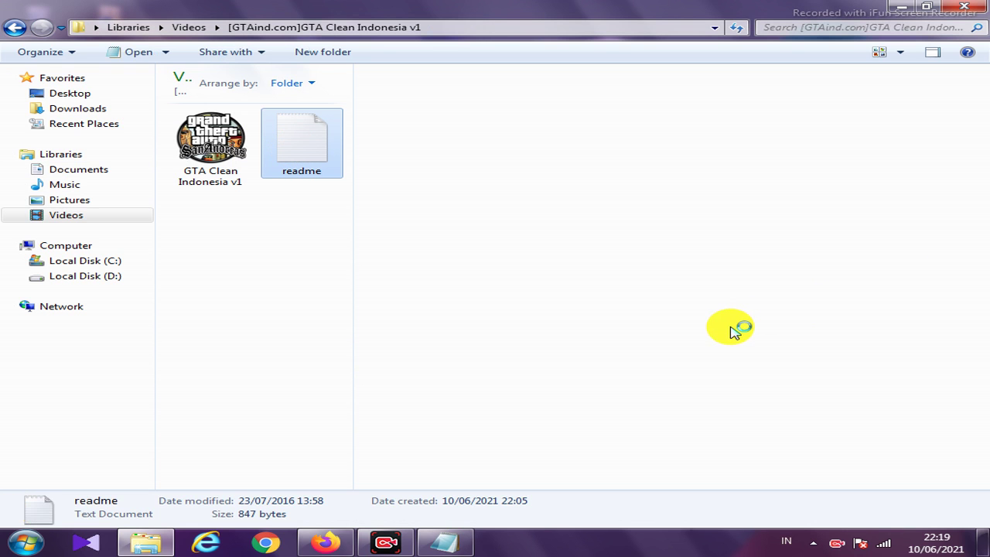
key("Return")
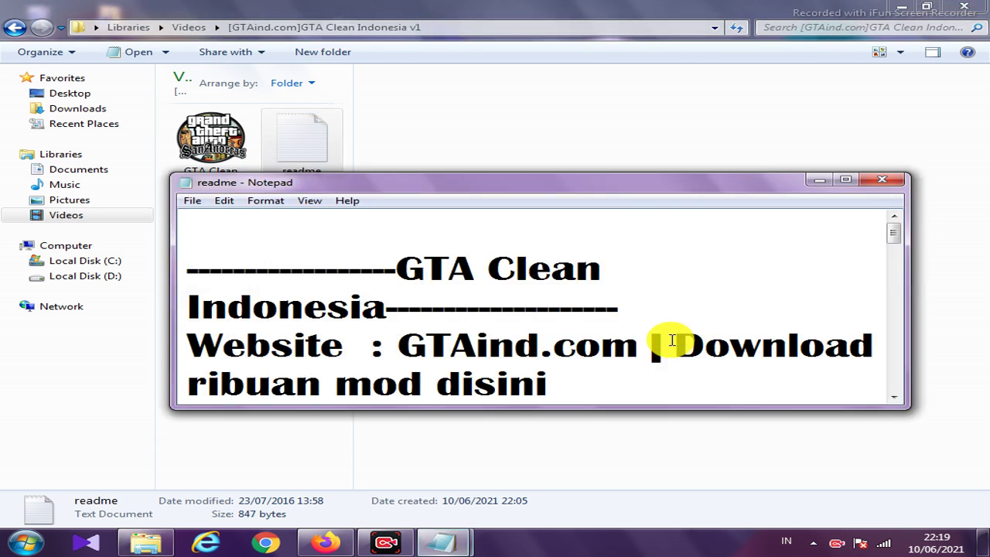
left_click(625, 387)
scroll(588, 332, "down", 3)
scroll(598, 334, "down", 6)
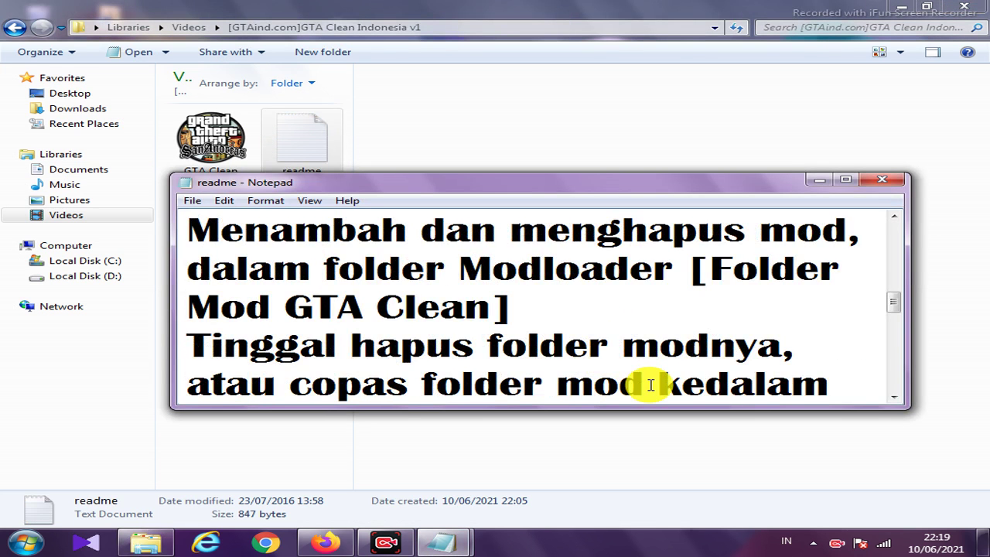
left_click(874, 179)
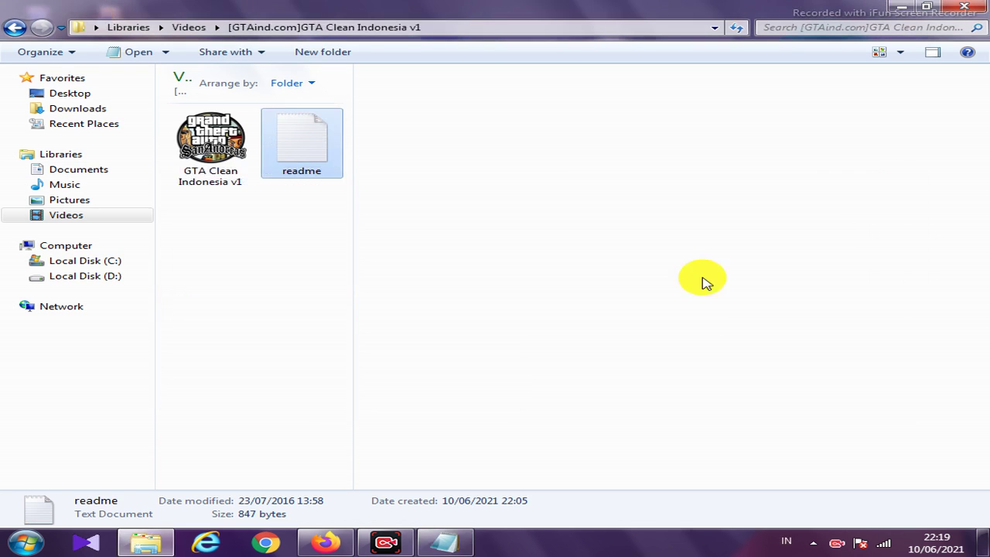
- Bring up the note, enlarge its window to show the "kalian tekan gta clean nya" line, and minimize it again
left_click(447, 544)
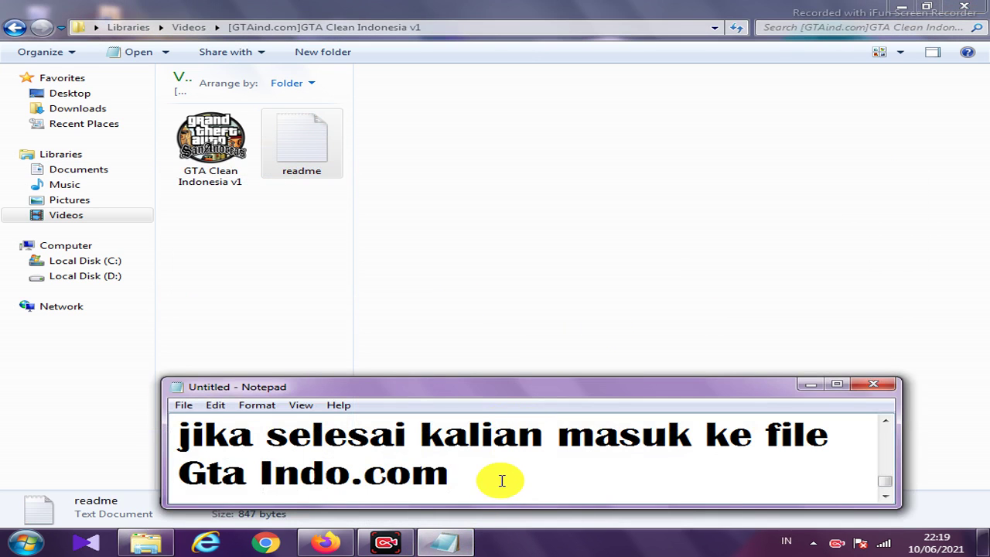
left_click_drag(557, 393, 568, 322)
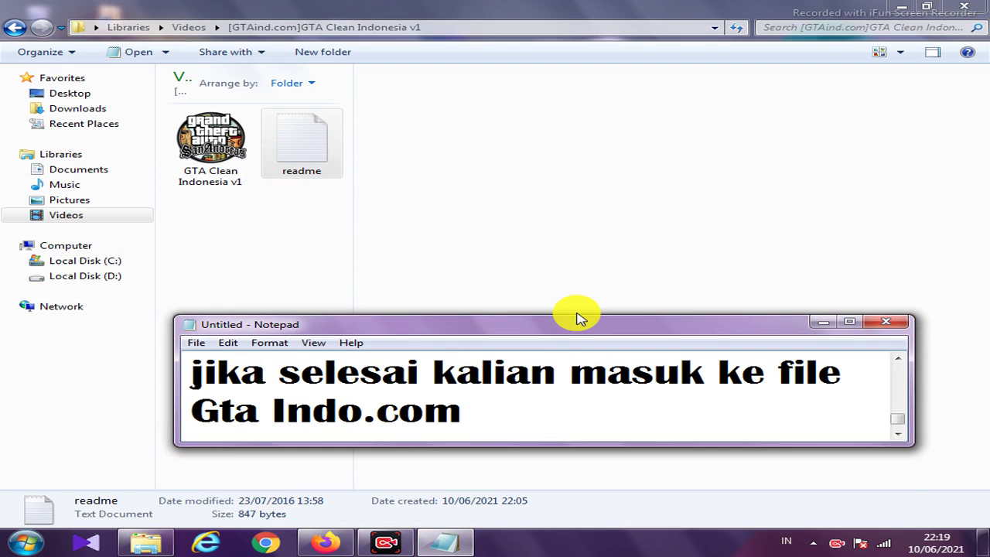
left_click_drag(595, 176, 593, 173)
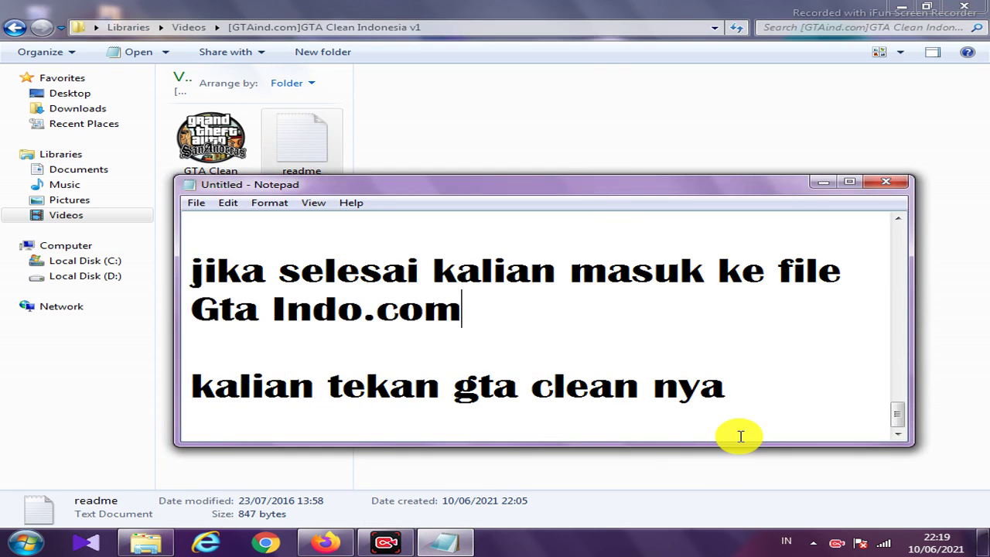
left_click(751, 402)
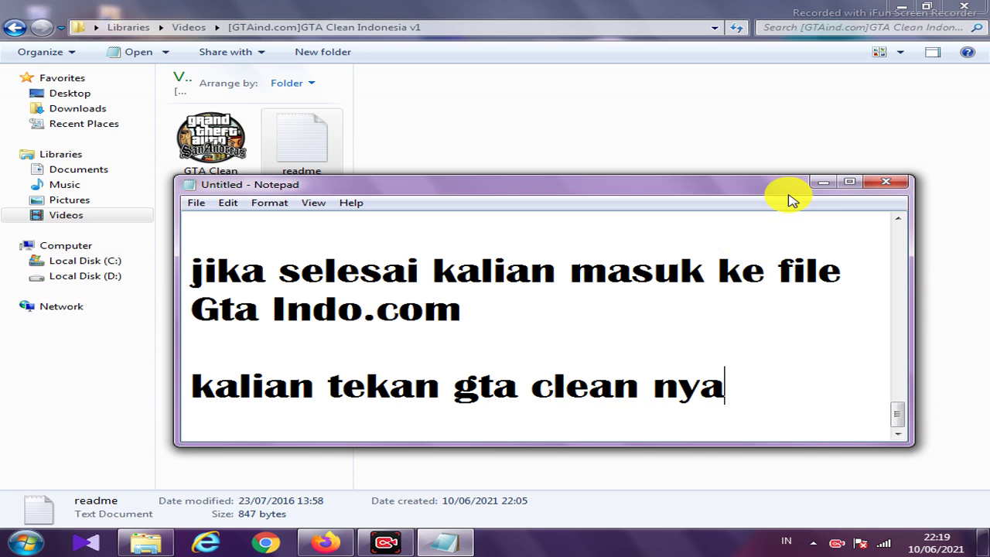
left_click(823, 182)
- Launch the GTA Clean Indonesia v1 installer and continue past the welcome page to the install location page
left_click(204, 128)
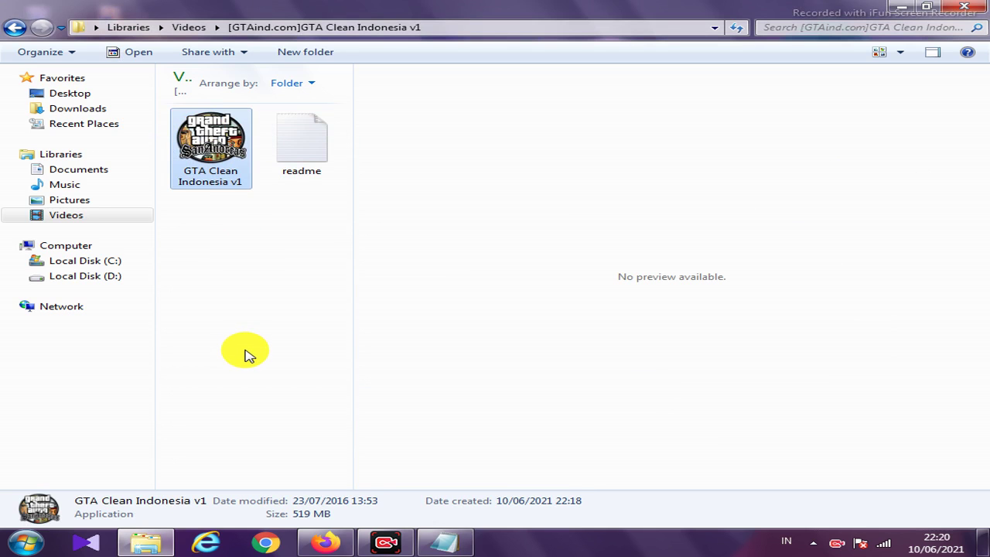
double_click(211, 144)
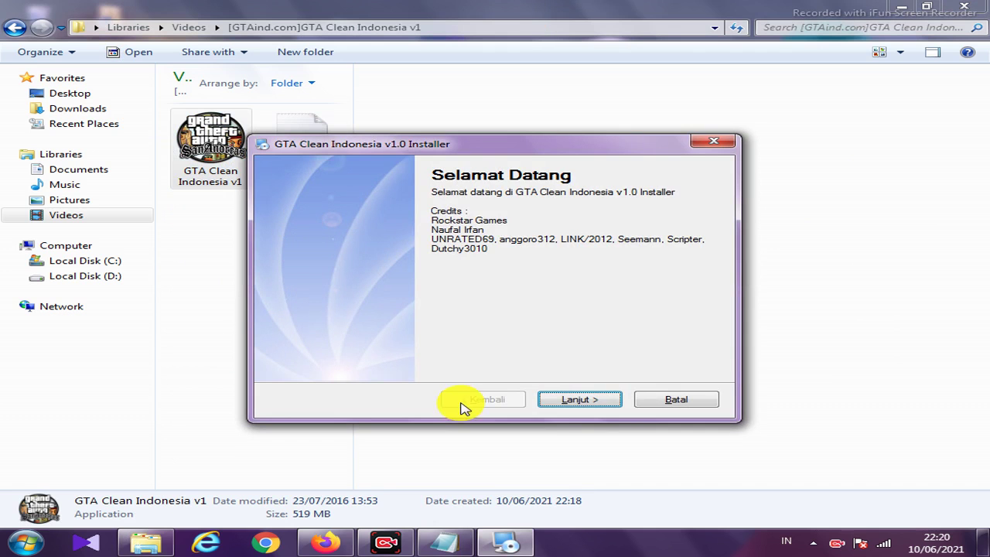
left_click(588, 399)
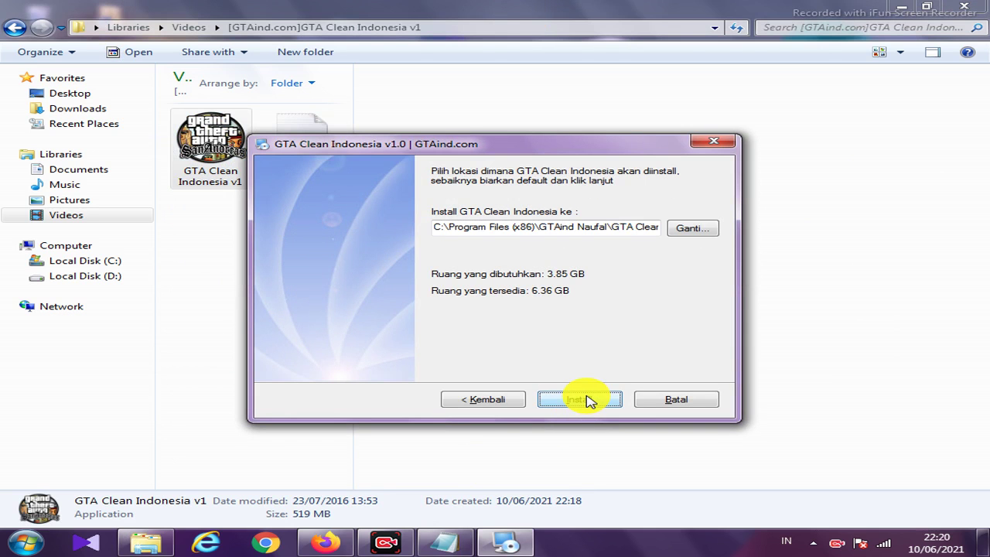
- Bring up the note full screen, move the installer window clear of its text and place the cursor after "kalian tekan gta clean nya"
left_click(448, 543)
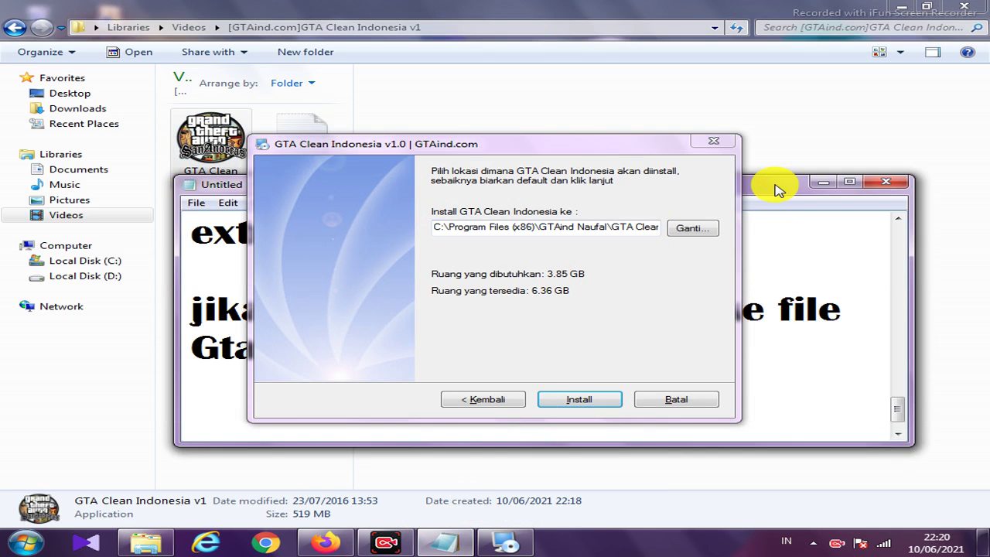
left_click_drag(784, 183, 824, 4)
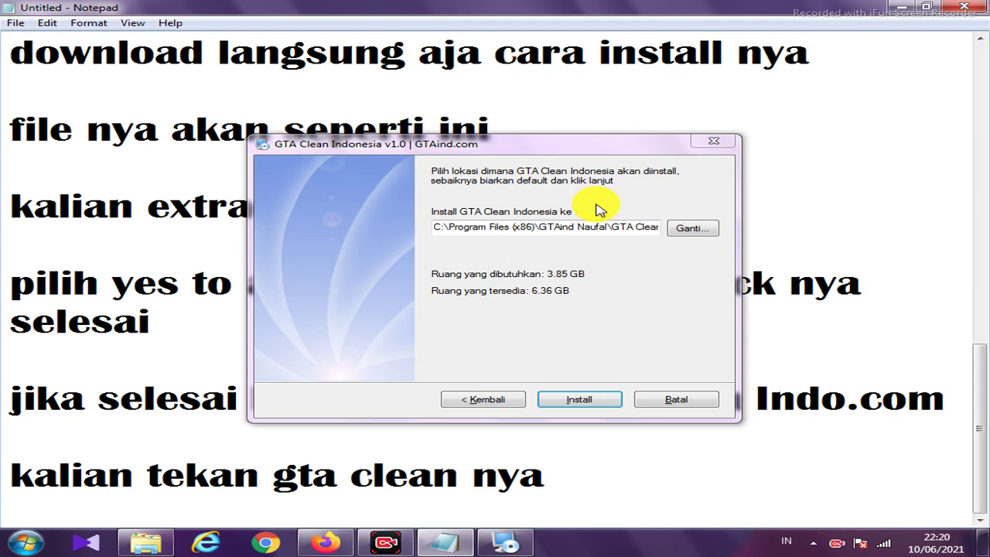
left_click_drag(625, 149, 104, 435)
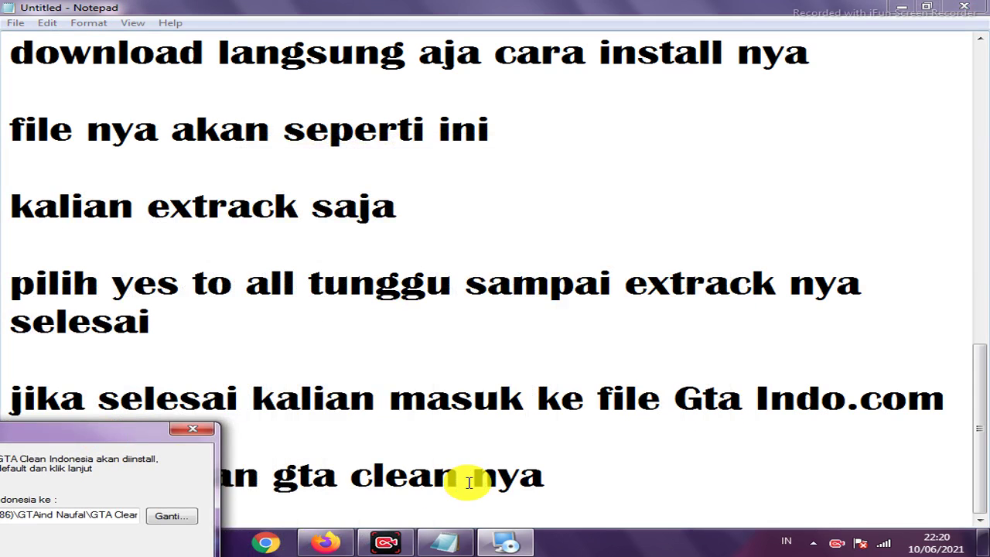
left_click(586, 464)
key("Return")
key("Return")
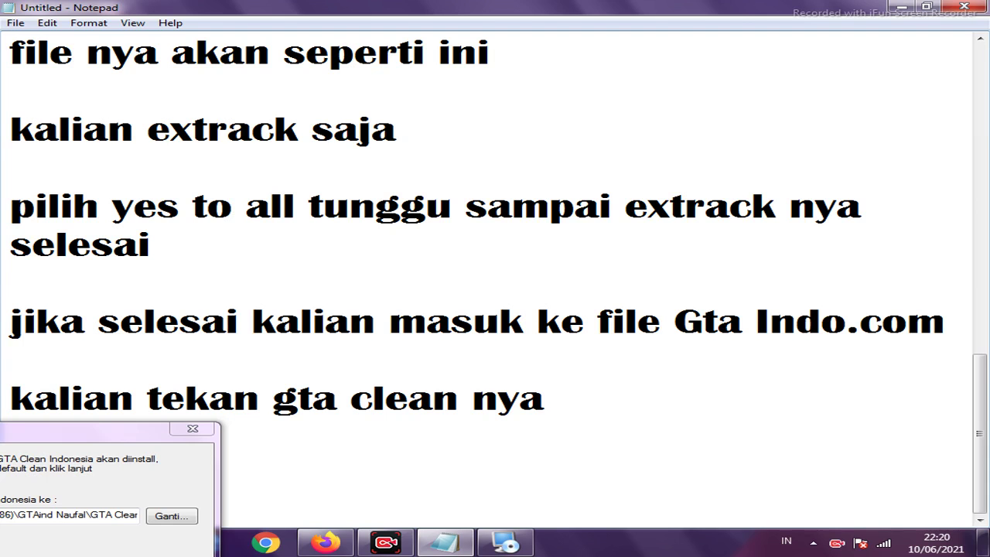
left_click_drag(73, 442, 439, 387)
left_click(618, 400)
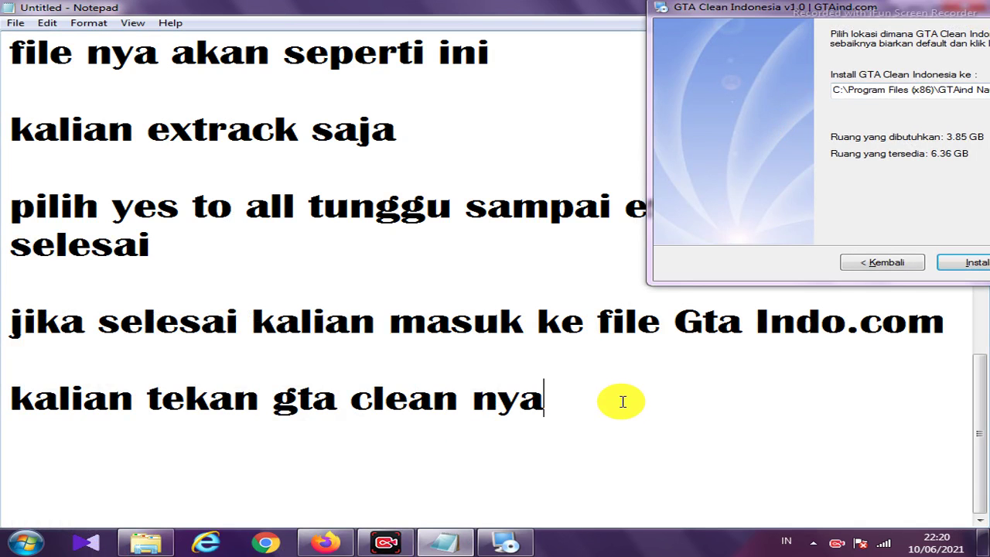
- Add the line "kalian simpan disini 3gb ya jika ruang kalian" to the note and dismiss the YouTube notification
key("Return")
type("kalian ")
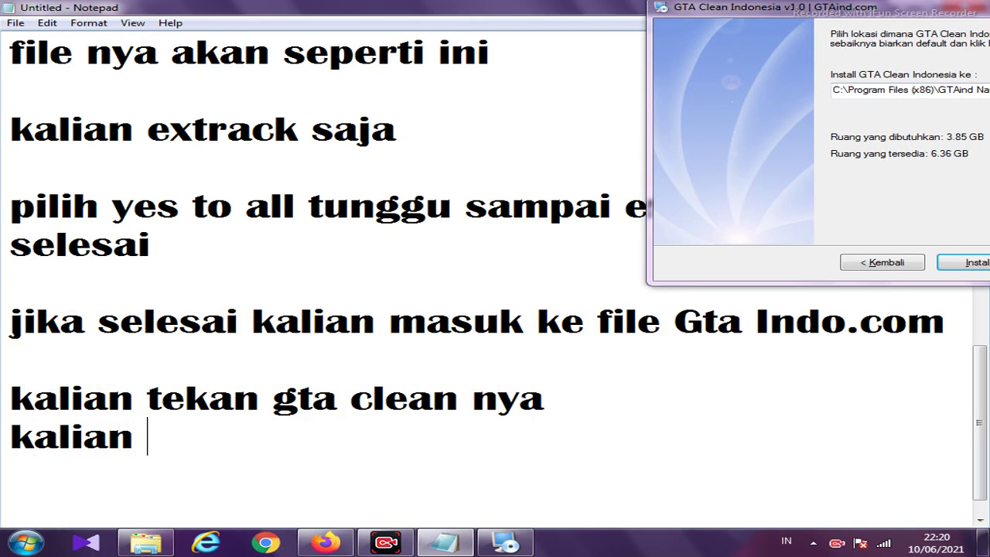
type("simpa")
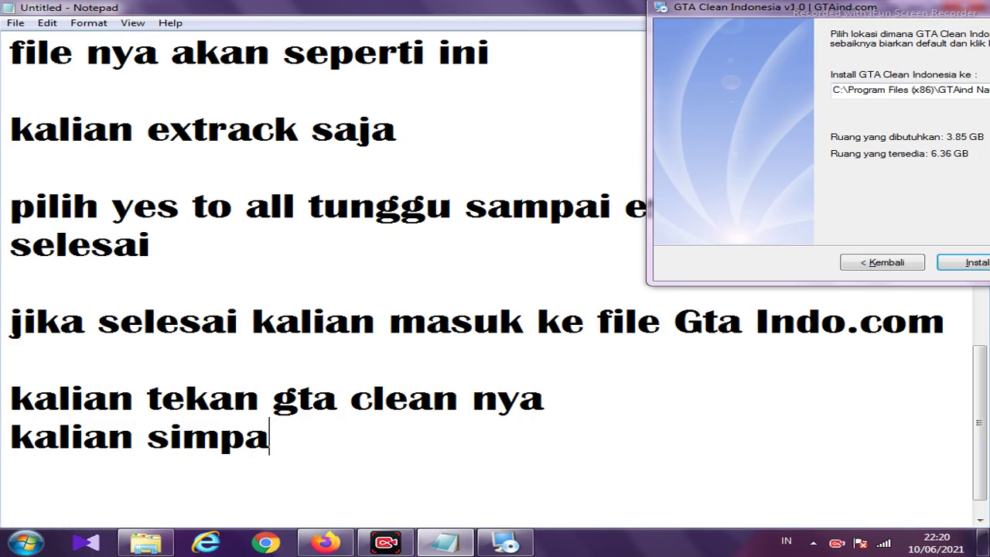
type("n disini ")
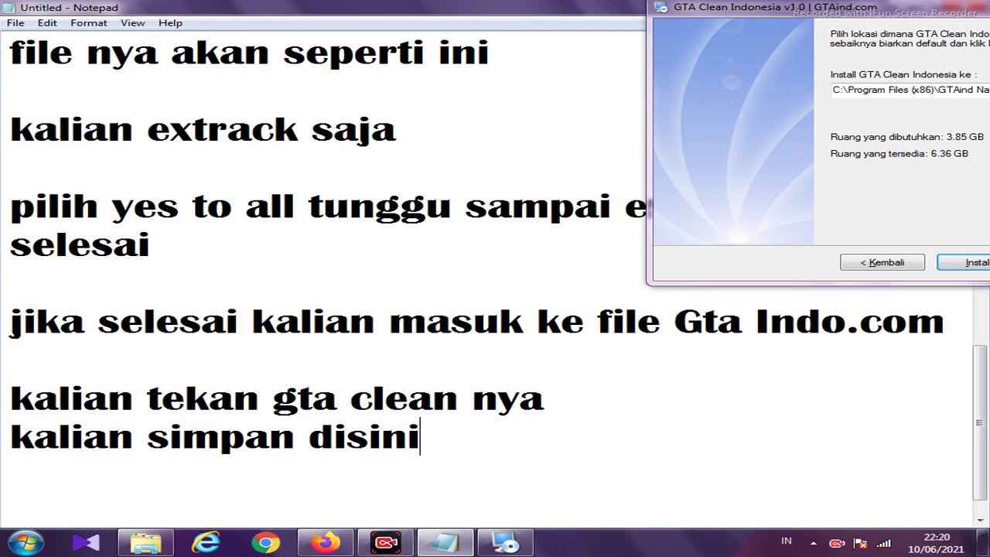
type("3gb ya")
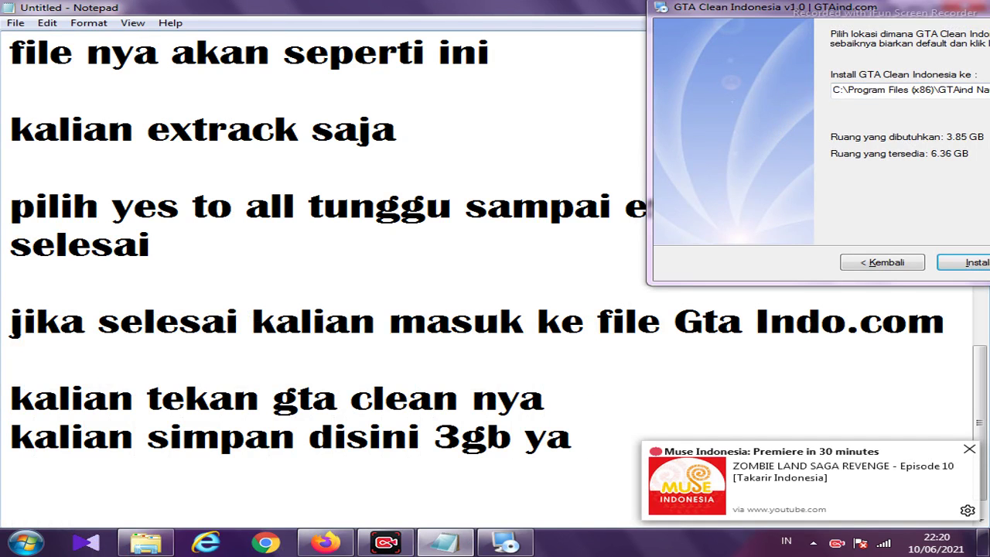
type(" ji")
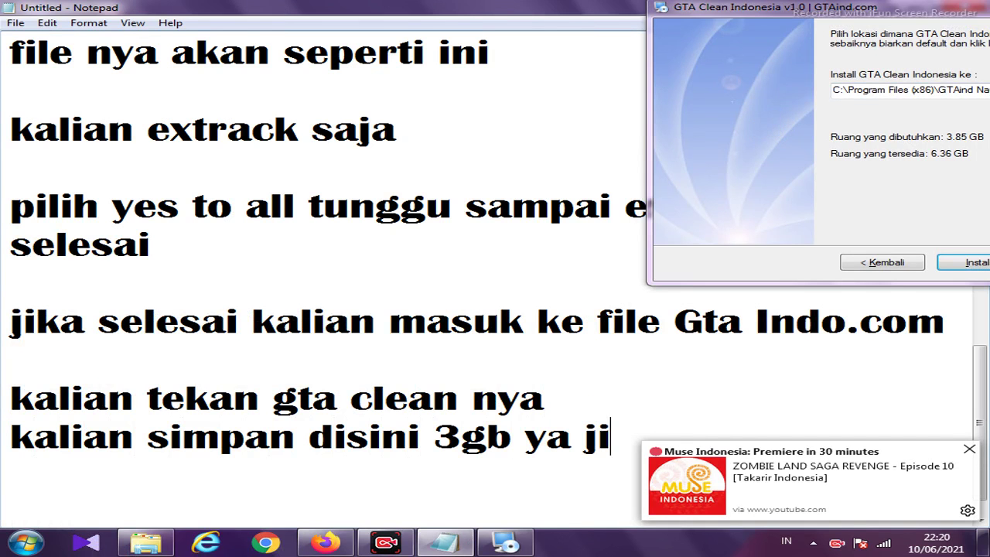
type("ka ruan")
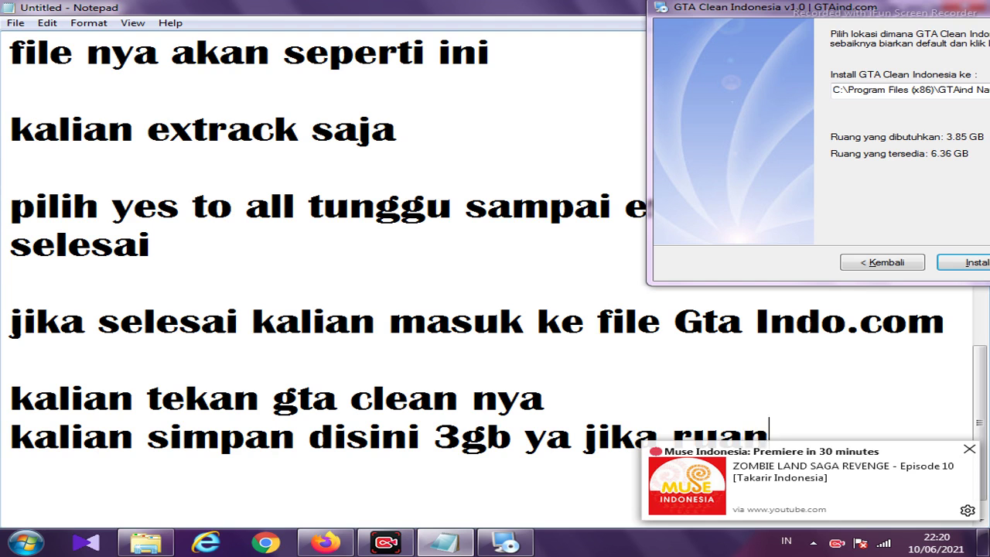
type("g kalian")
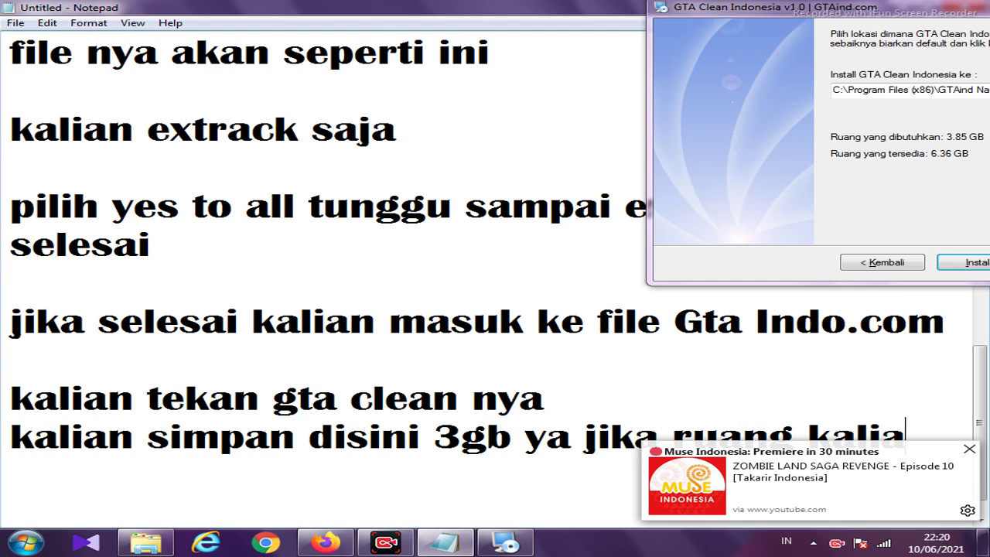
left_click(973, 450)
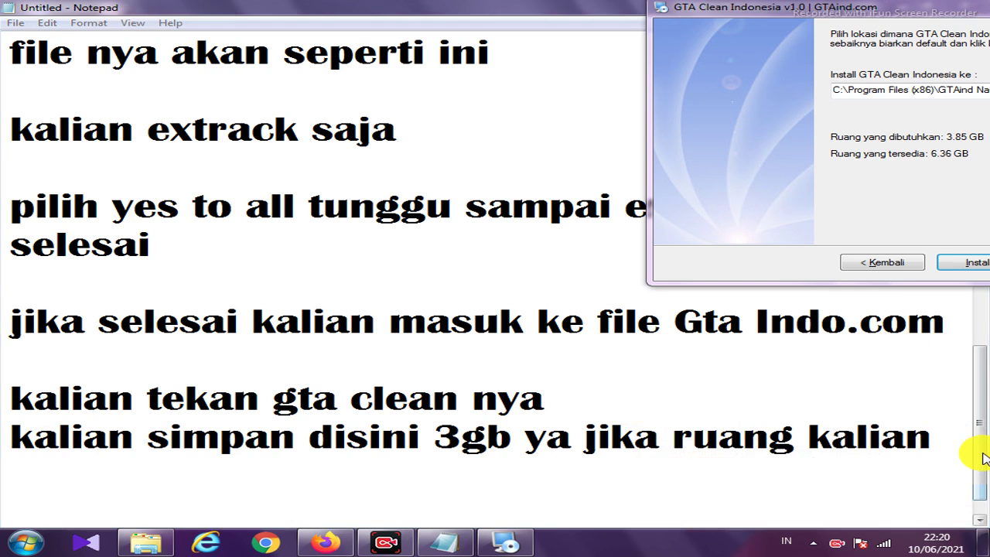
- Continue the storage space line with "tak cukup kalian harus punya ruang yang cukup"
type("t")
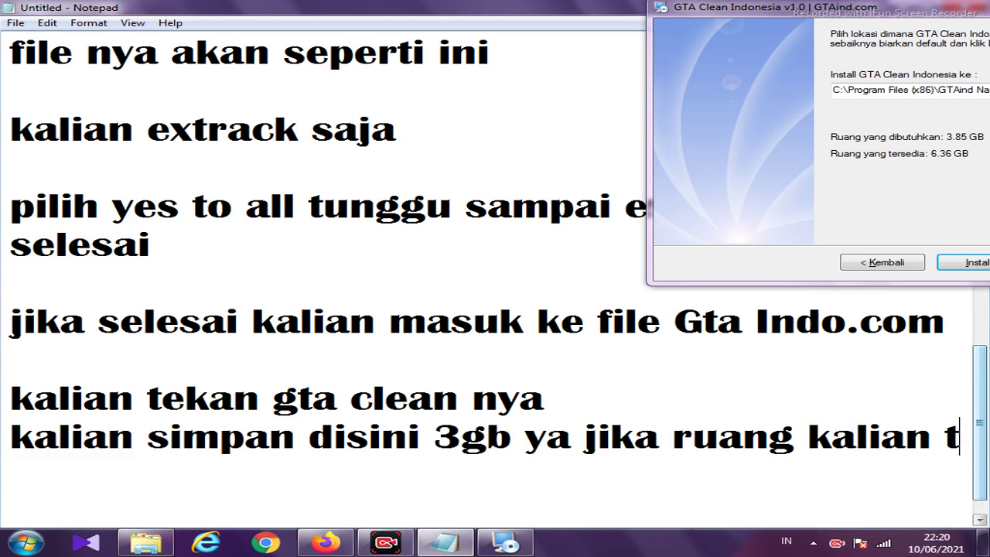
type("ak cu")
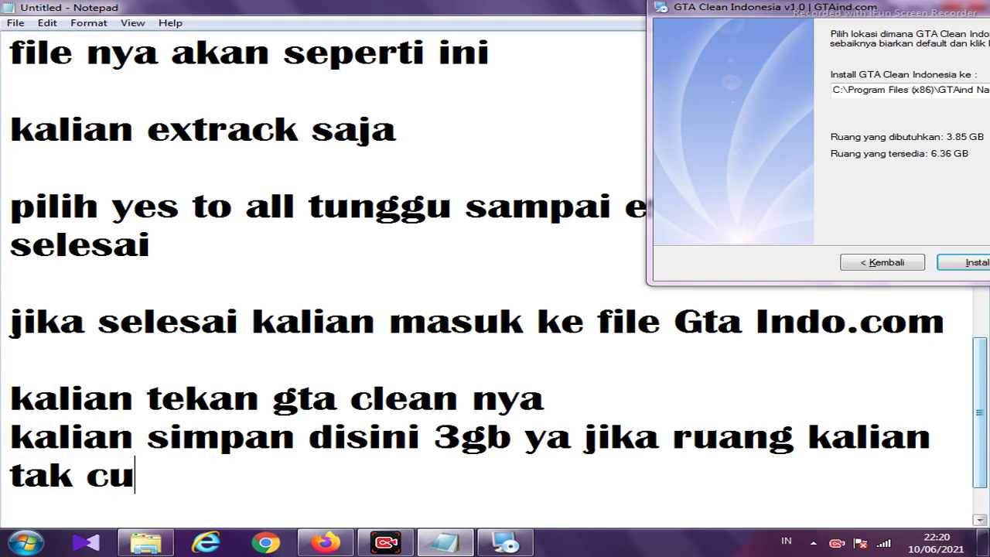
type("kup kal")
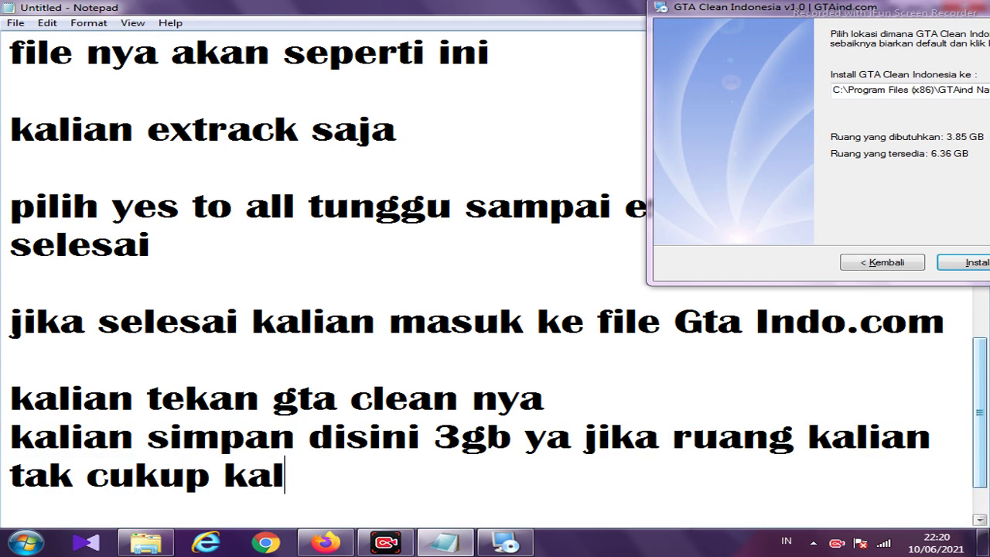
type("ian ")
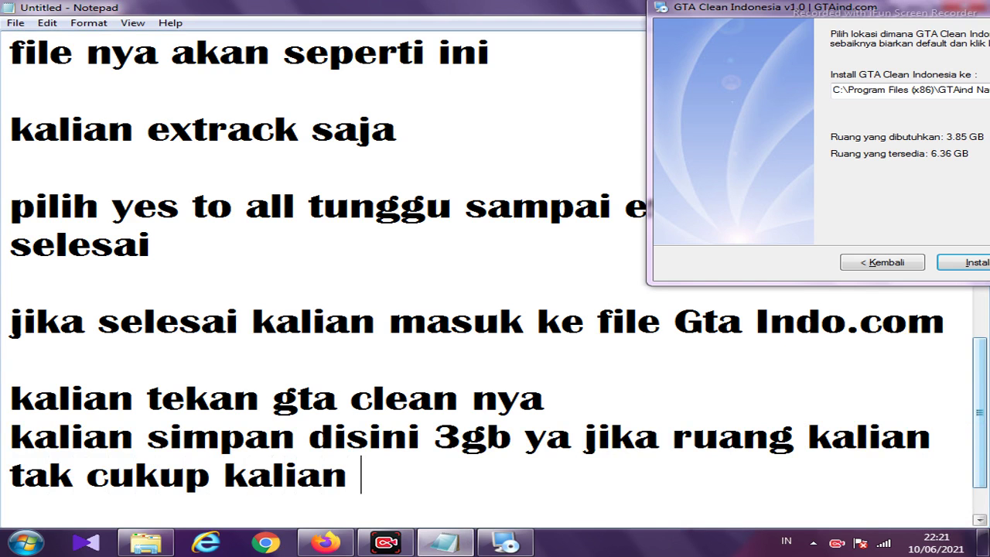
type("harus ")
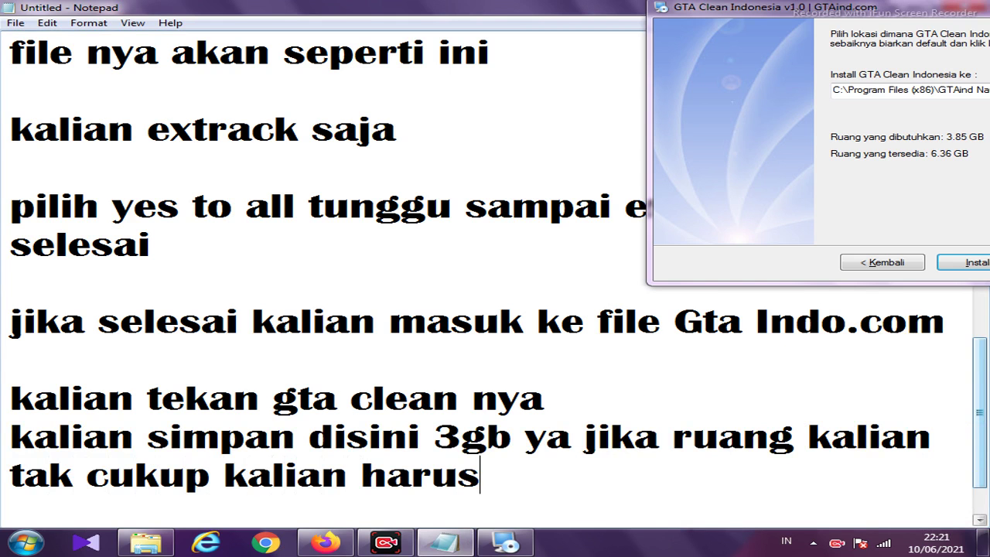
type("pu")
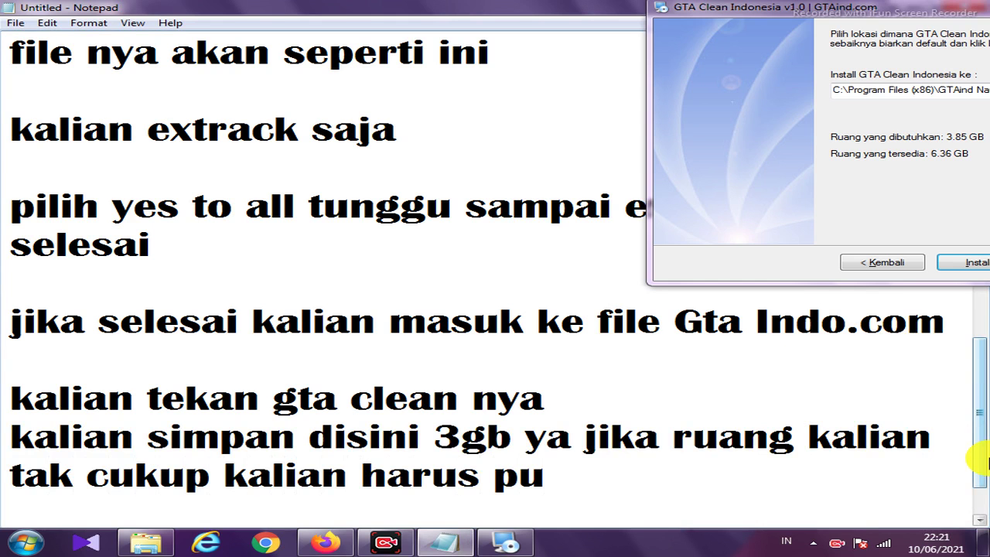
type("nya ruang")
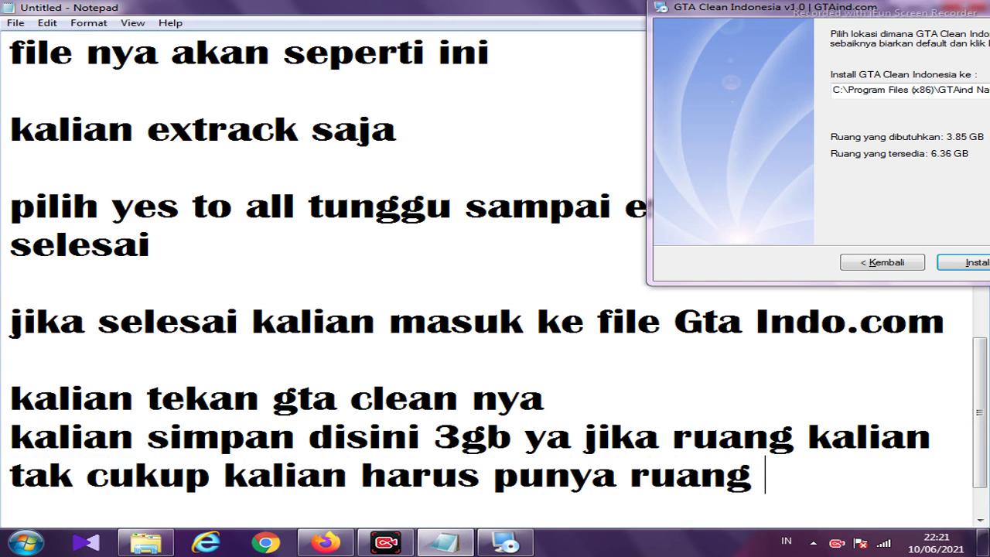
type(" ya")
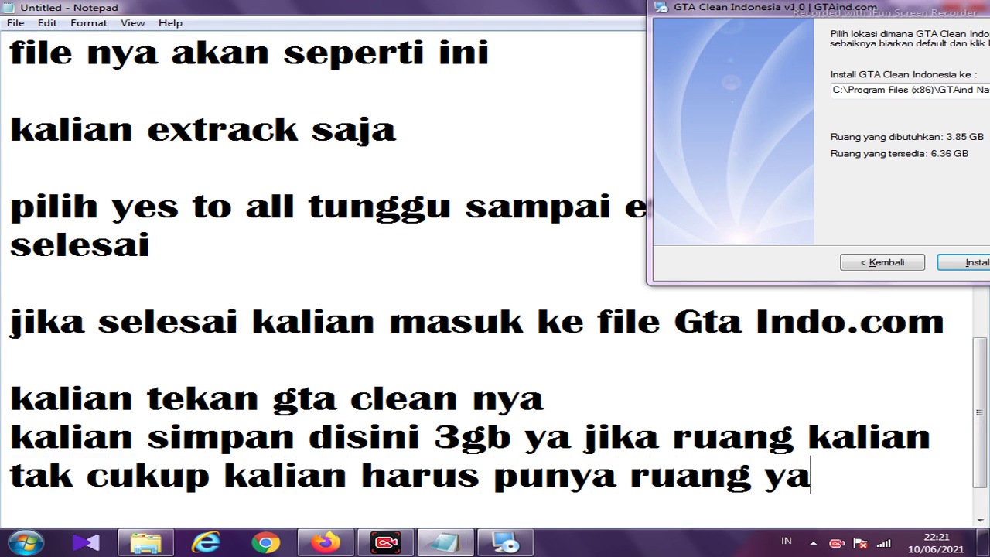
type("ng cup")
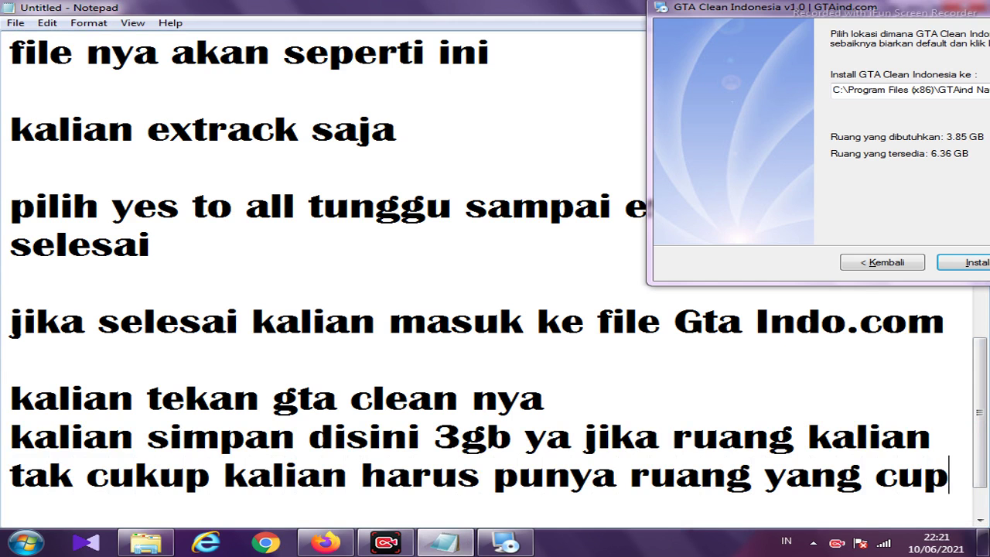
key("BackSpace")
type("kup")
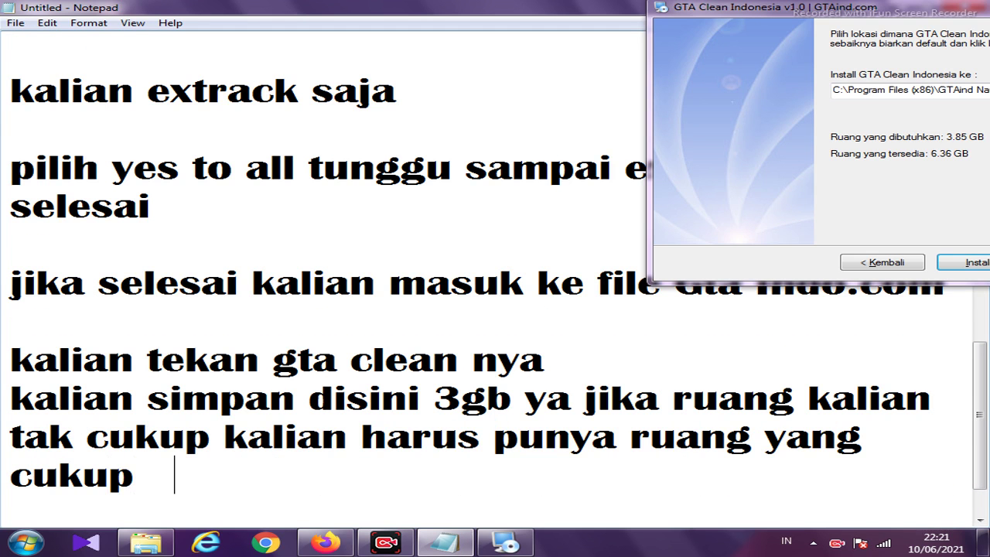
- Leave an empty line in the note and write "kalian tinggal install"
key("Return")
key("Return")
type("kalian ")
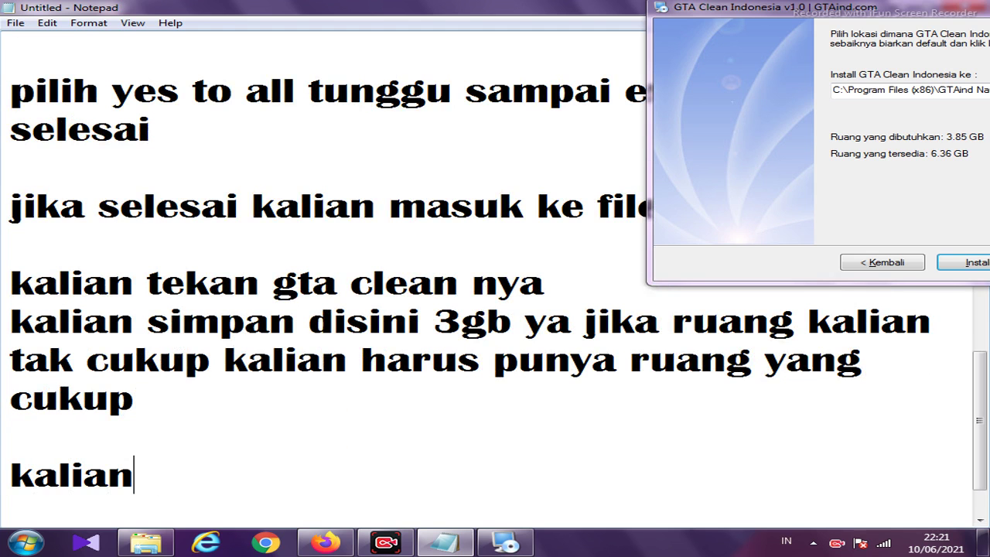
type("tingga")
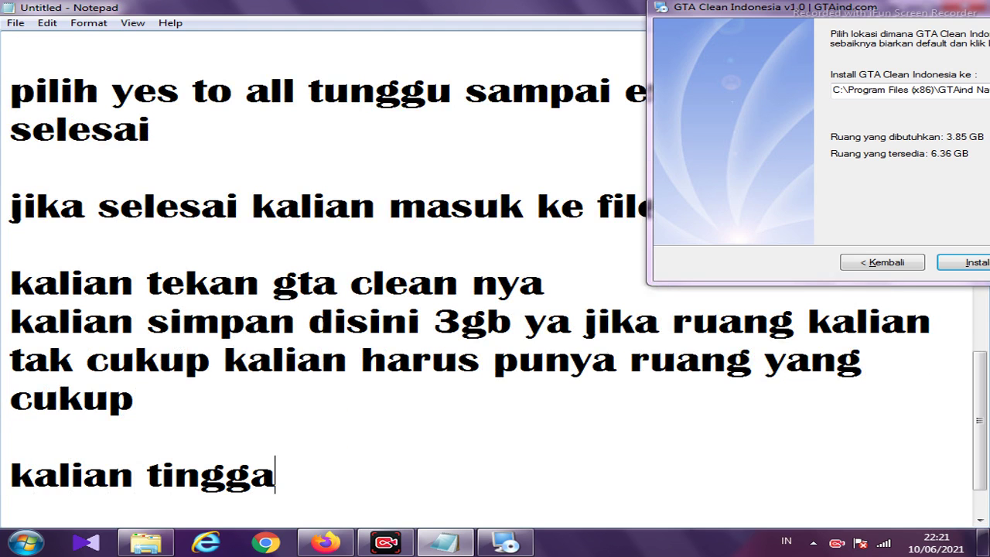
type("l in")
type("stall")
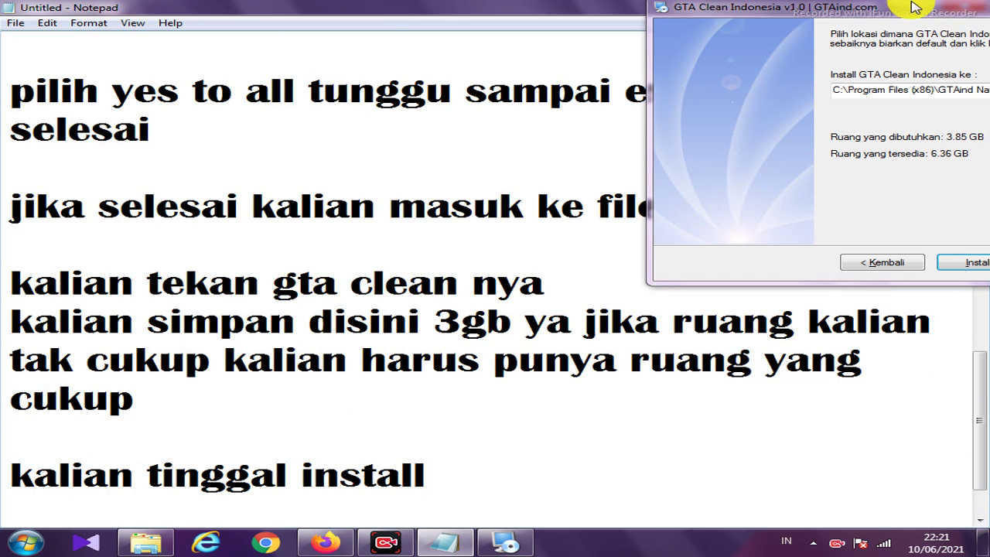
- Bring the installer back over the note, start the installation in the default folder and dismiss the OpenCL.dll error
left_click_drag(828, 7, 443, 182)
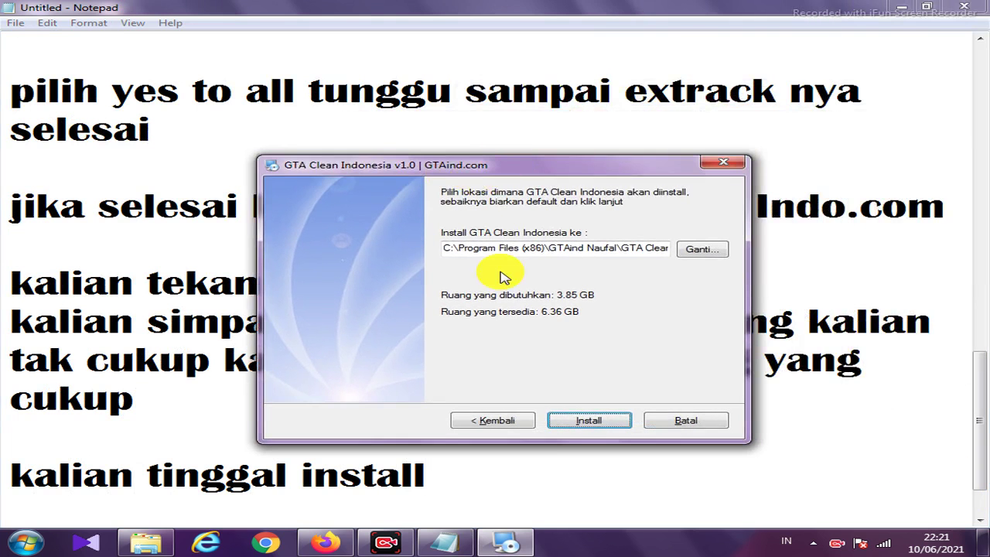
left_click(591, 422)
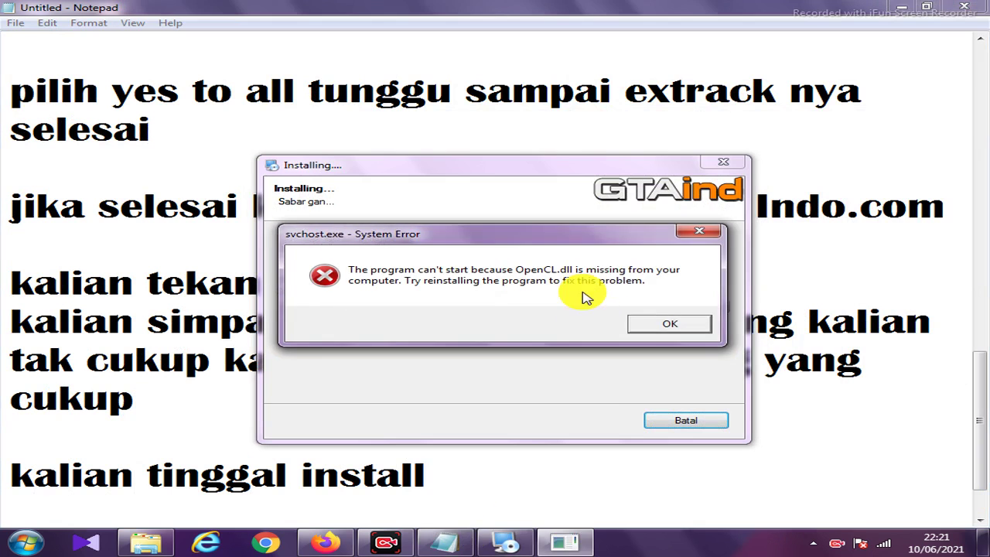
left_click(654, 322)
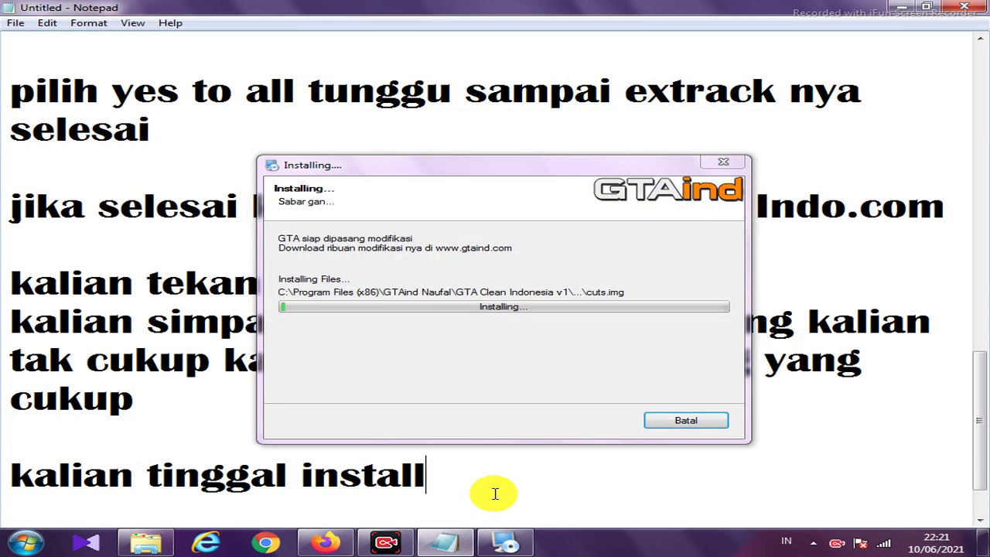
- Add the line "tunggu sampai selesai saya skip aja" below an empty line in the note and cancel the running installation
key("Return")
key("Return")
type("tunggu sam")
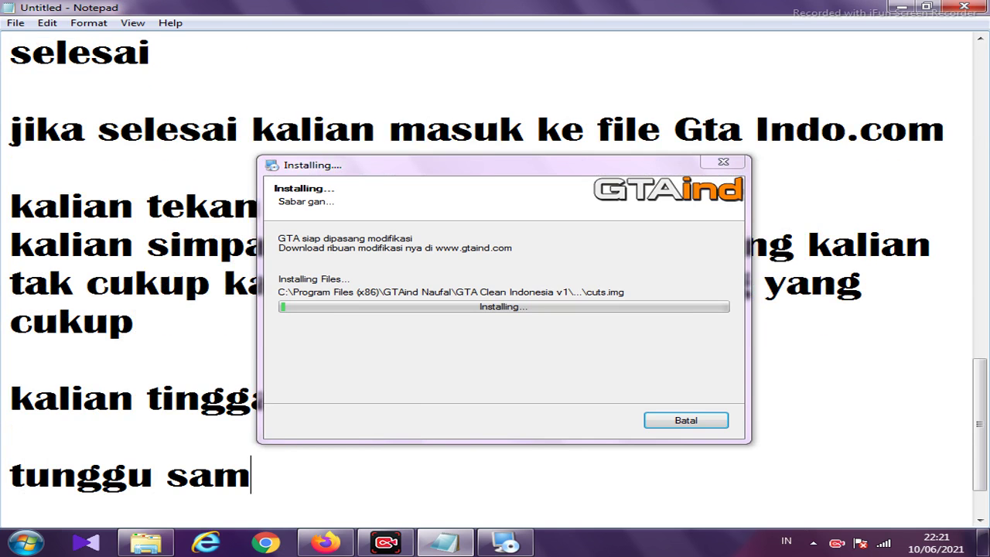
type("pai sel")
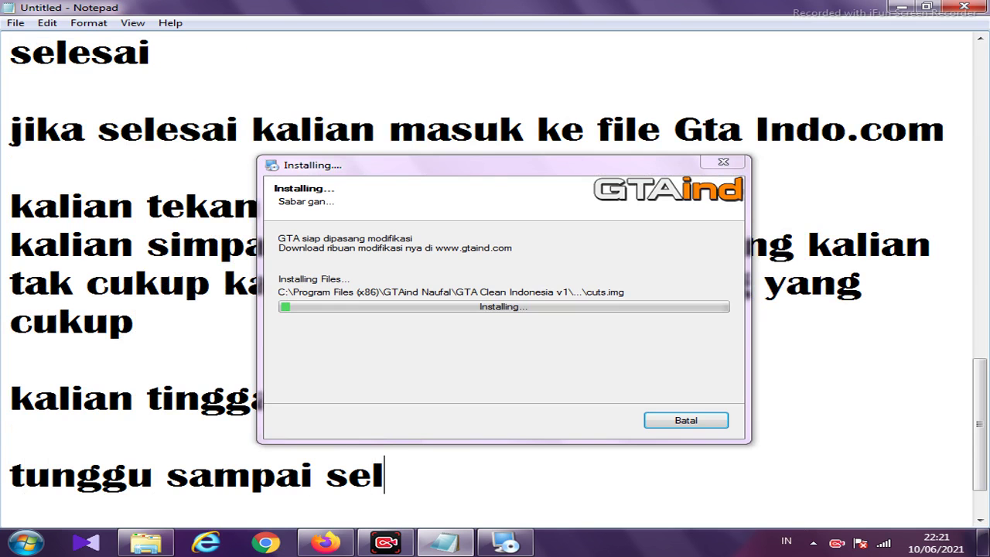
type("esai say")
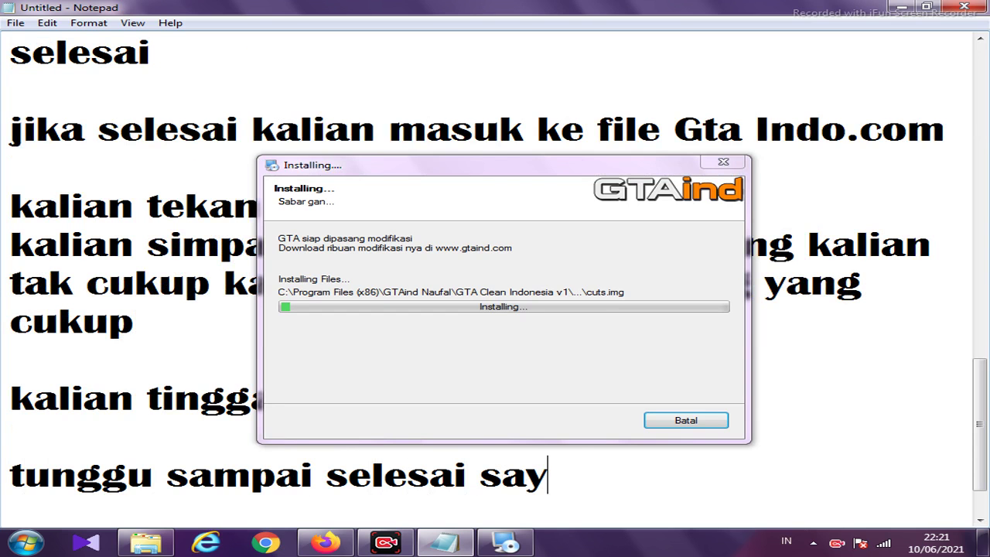
type("a skip aja")
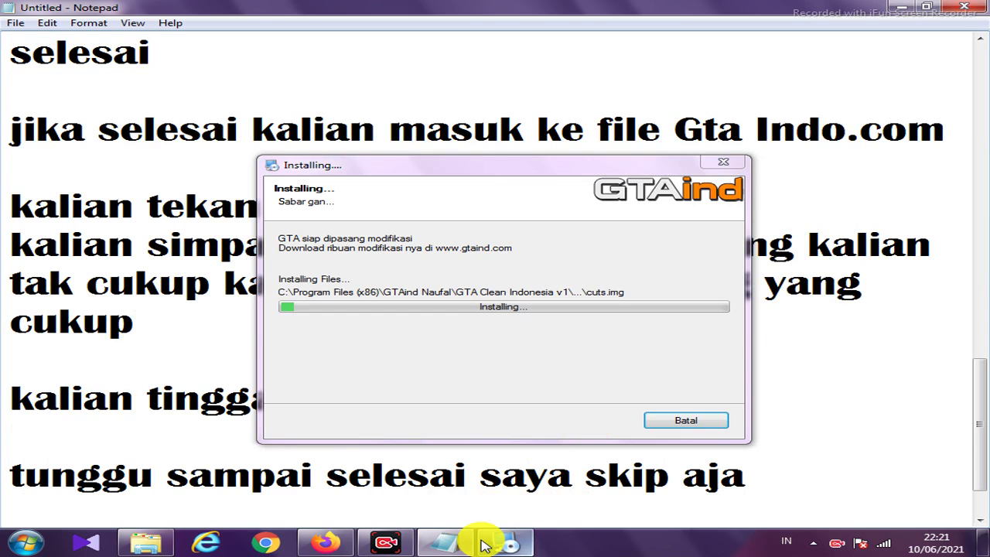
left_click(712, 427)
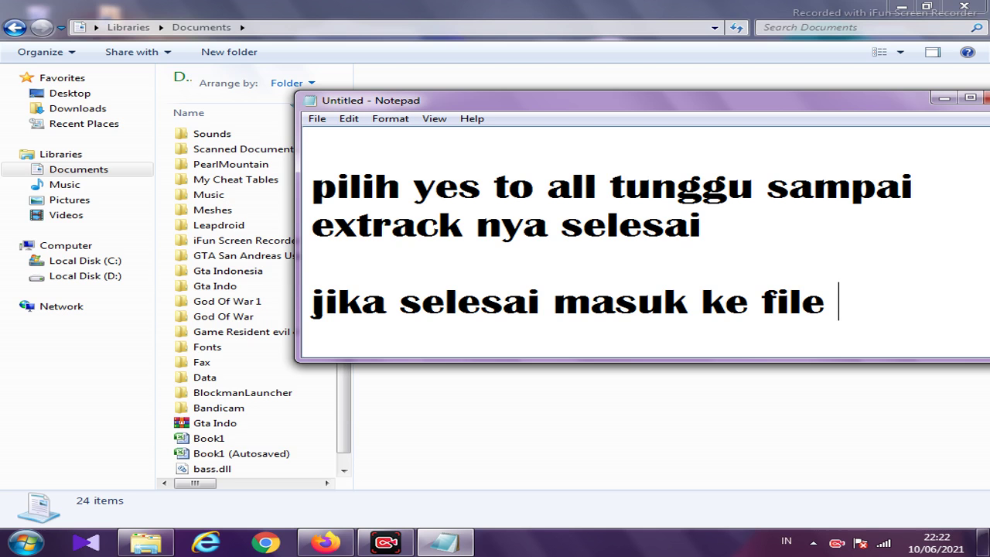
- Continue the "jika selesai masuk ke file" line in the note with "gta clean yang kalian simpan dan extrack"
type("gta clean ")
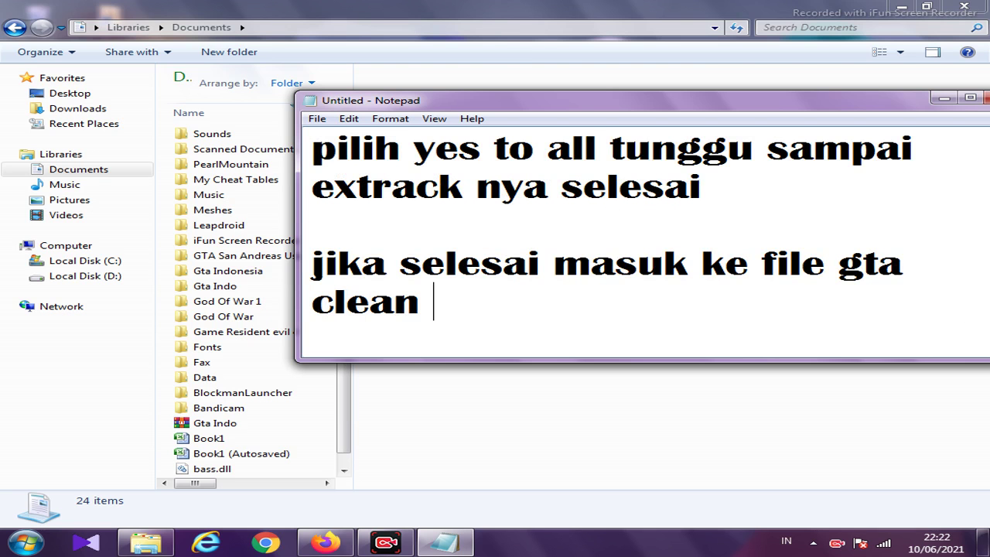
type("yang kali")
type("an sim")
type("pa")
type("n")
key("BackSpace")
type("an dan e")
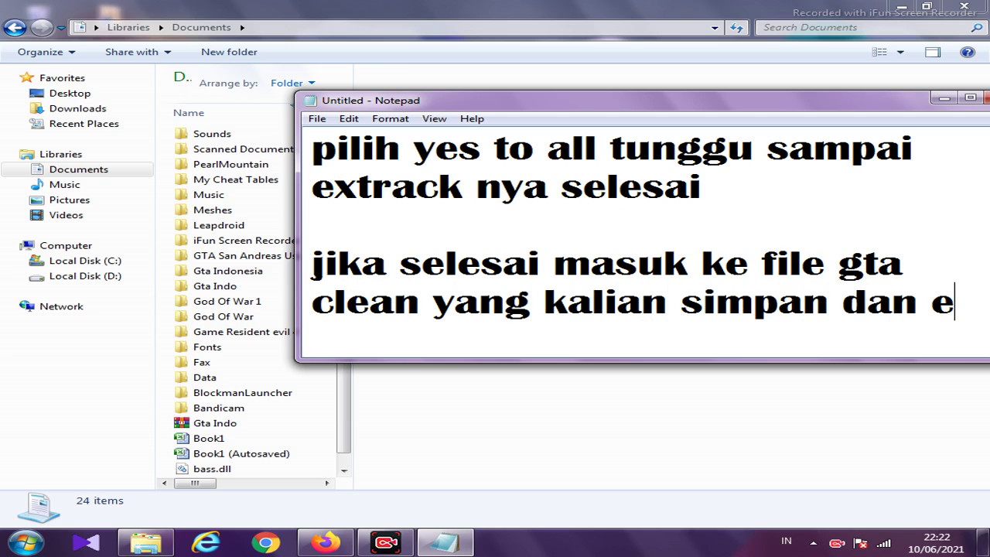
type("xtrack")
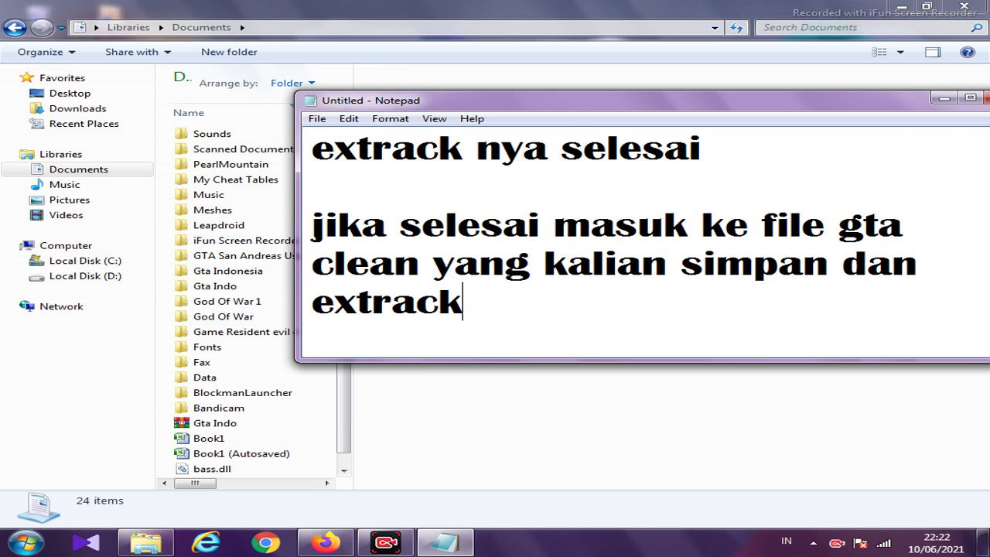
- Launch gta_sa from the Gta Indonesia folder in Documents, bring the note back and dismiss the OpenCL.dll error
left_click(942, 96)
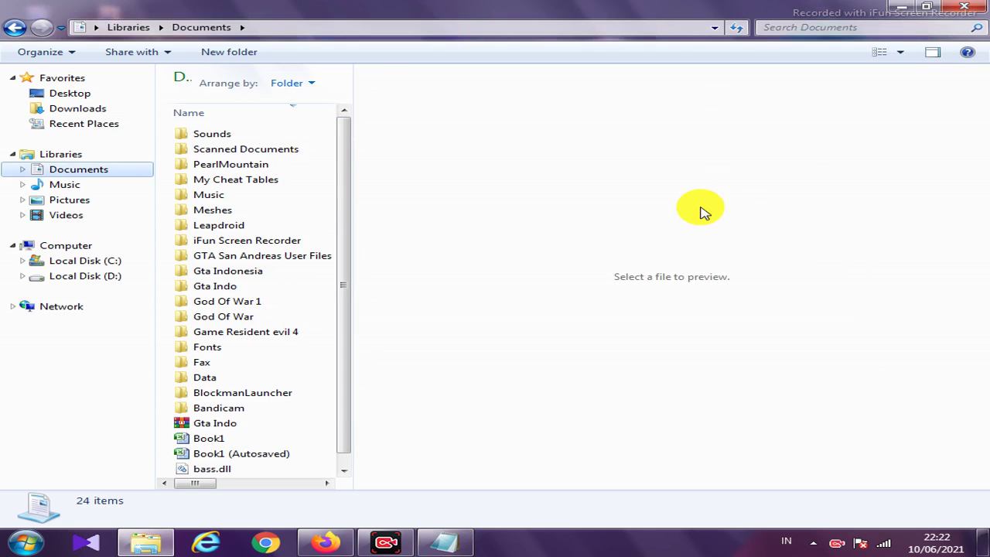
double_click(280, 269)
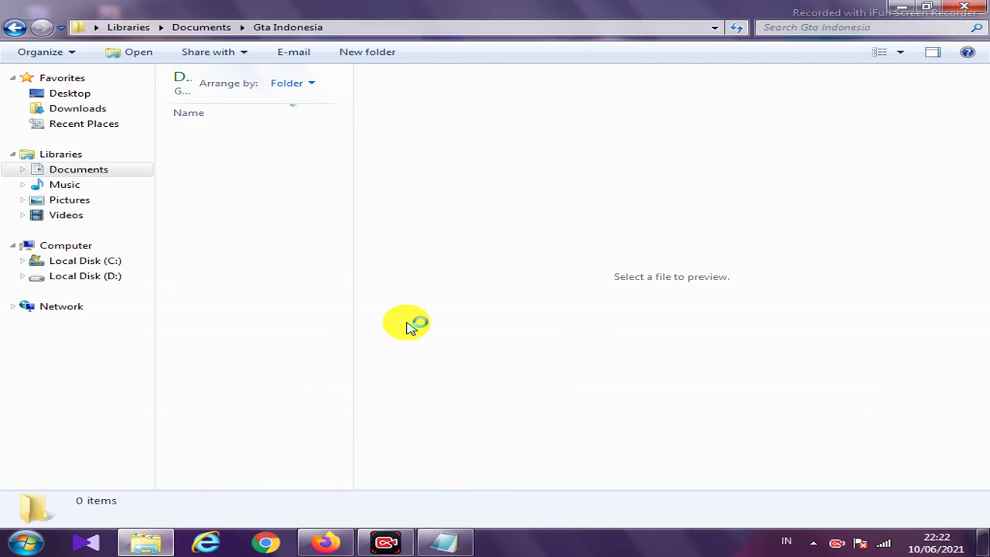
left_click_drag(342, 239, 320, 324)
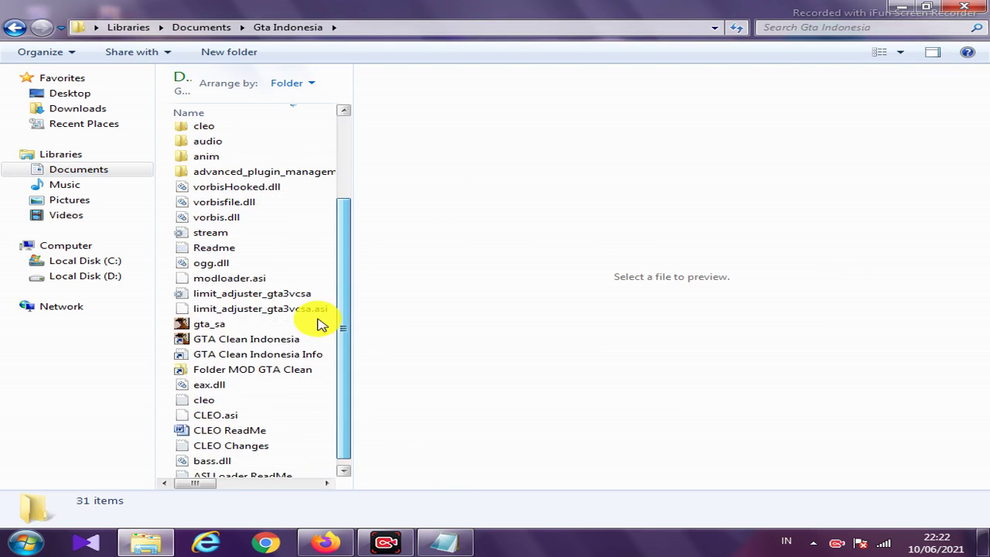
double_click(246, 325)
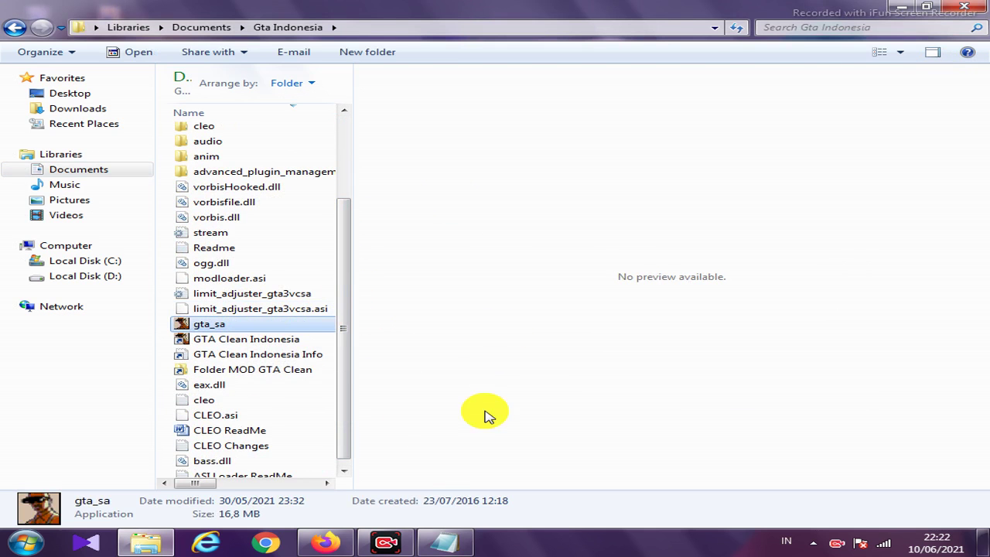
left_click(473, 524)
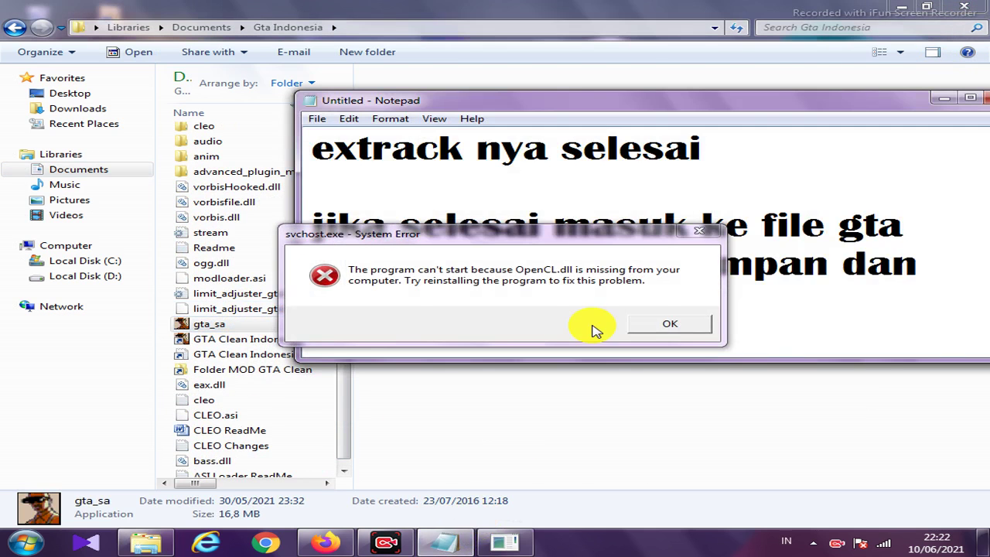
left_click(658, 324)
- Leave an empty line in the note and write "untuk main nya kalian tinggal klik gta sa dan kalian main"
key("Return")
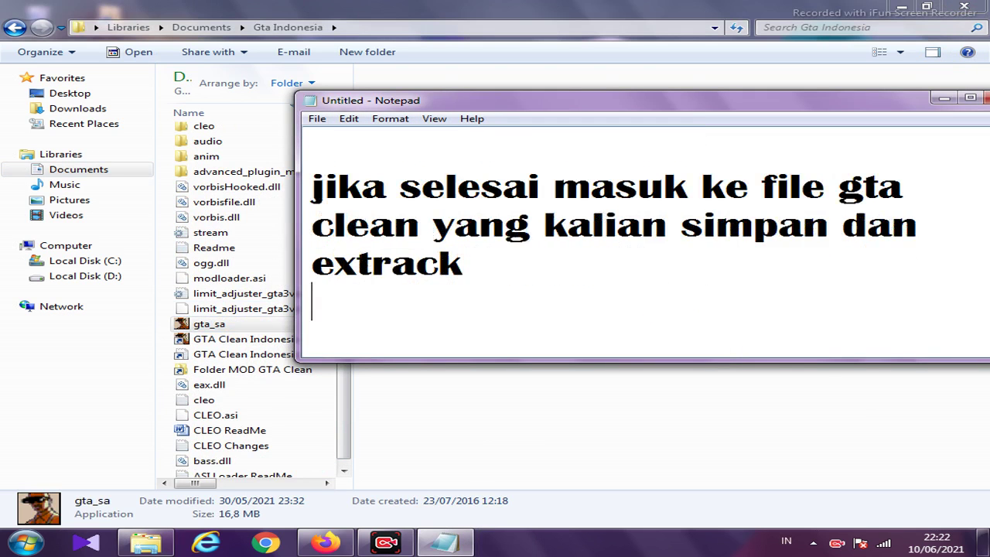
key("Return")
type("untuk")
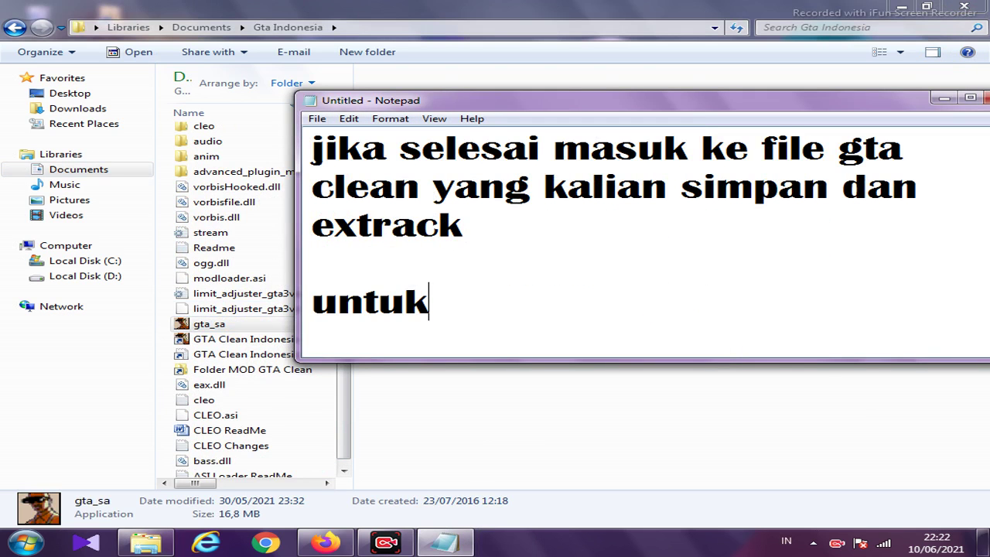
type(" main ny")
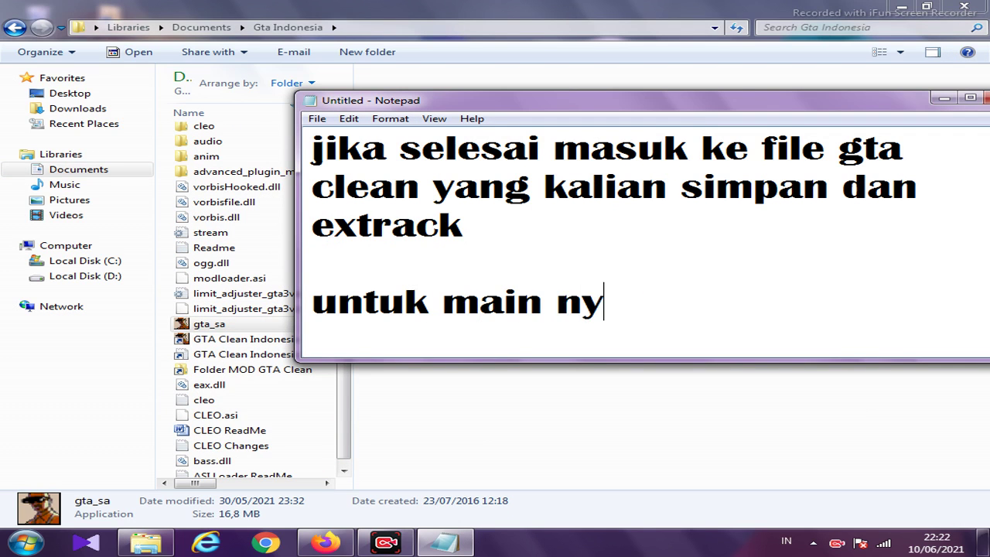
type("a kalian")
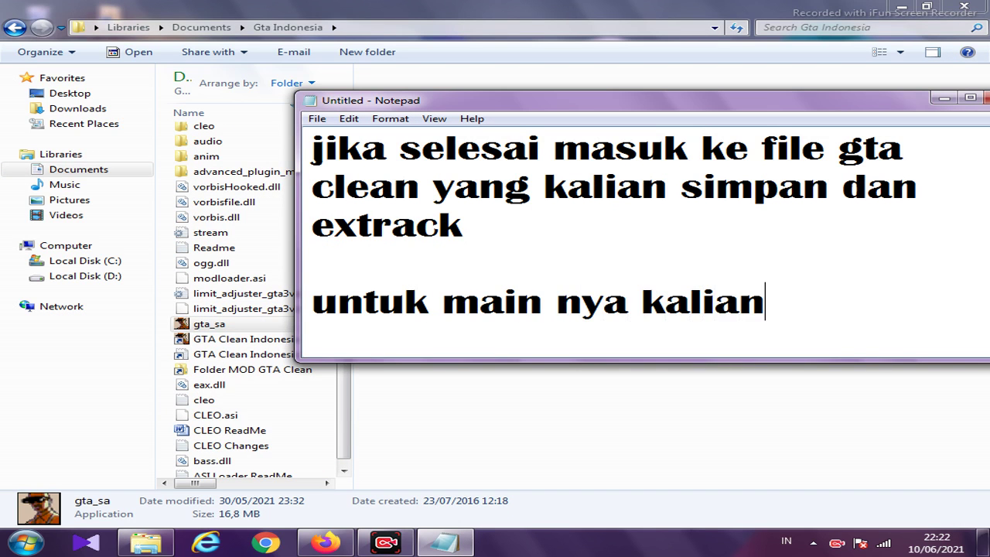
type(" tingga")
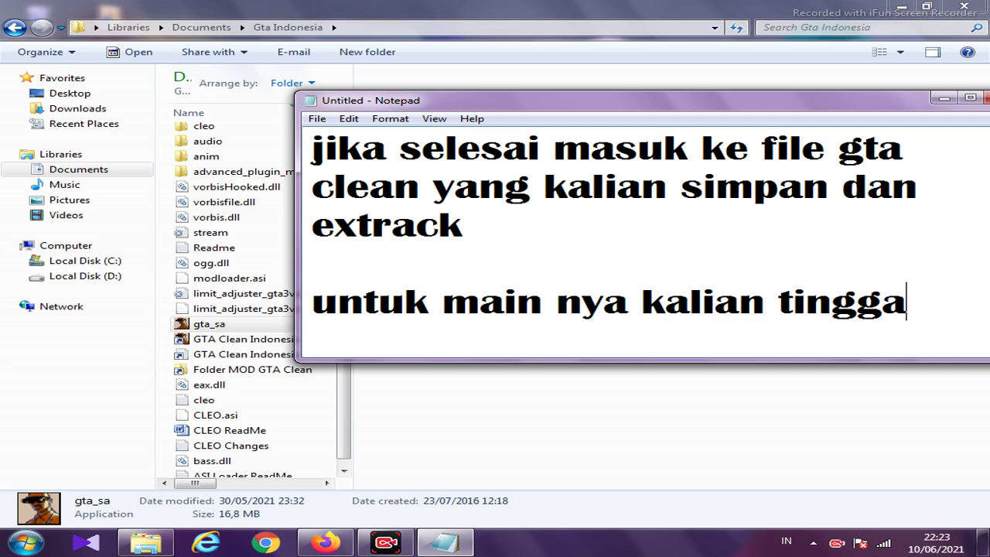
type("l klik ")
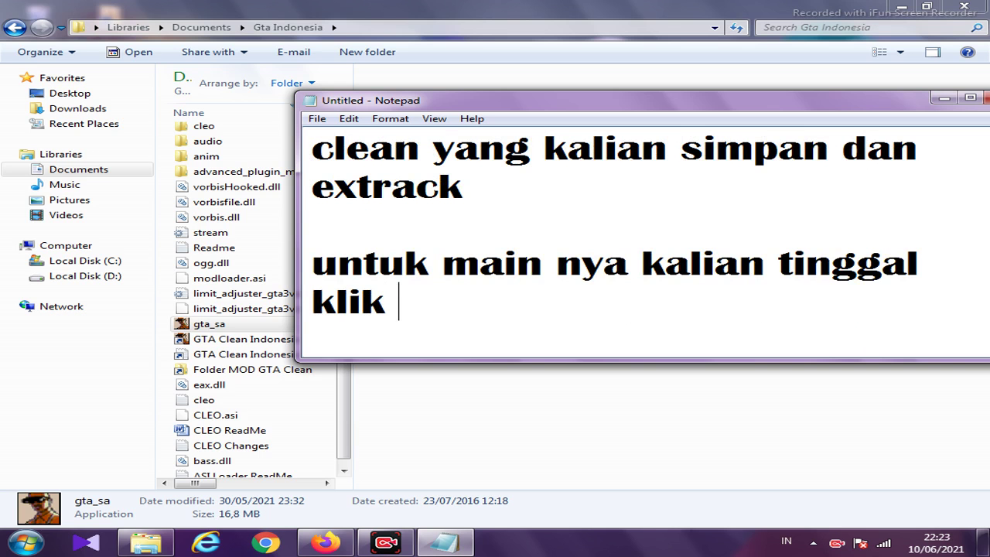
type("gta")
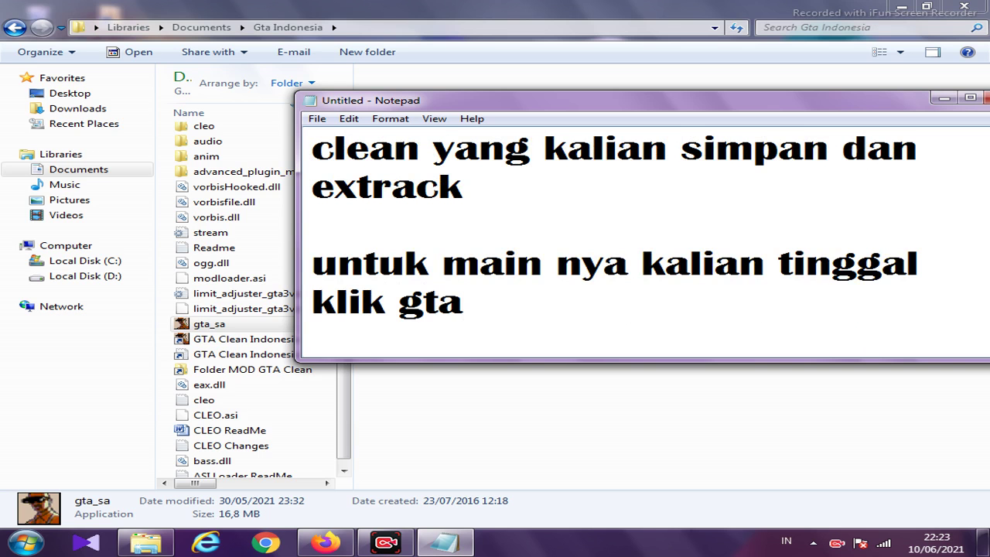
type(" sa dan ")
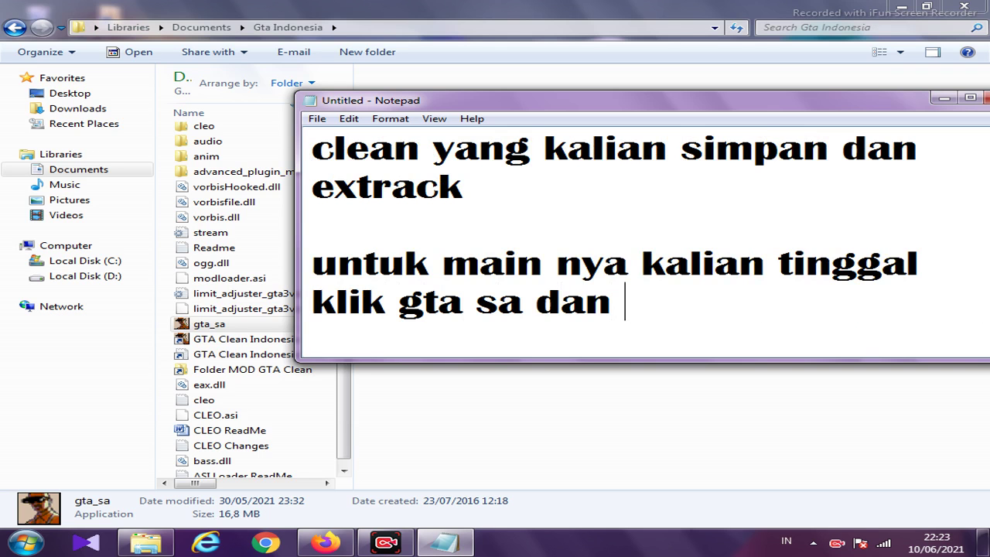
type("kalian")
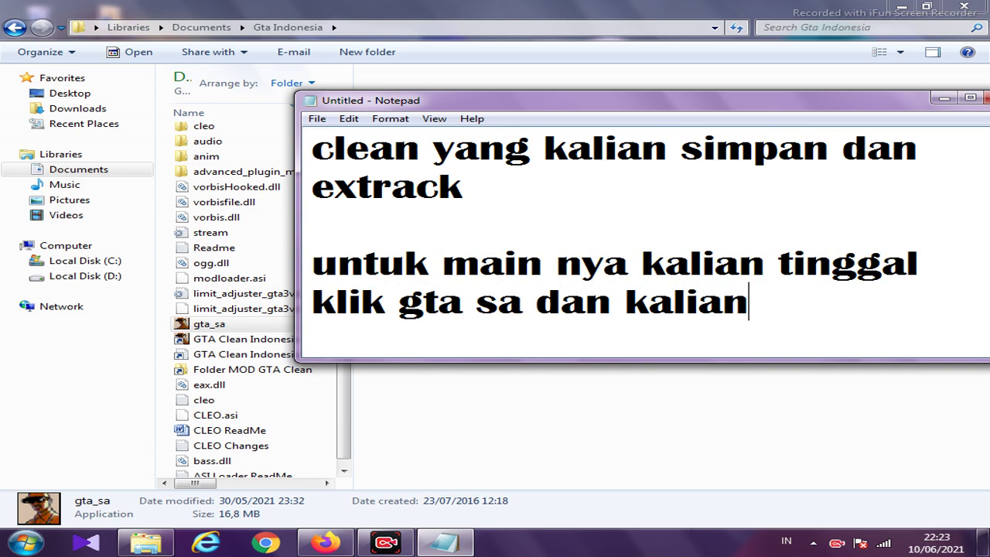
type(" main")
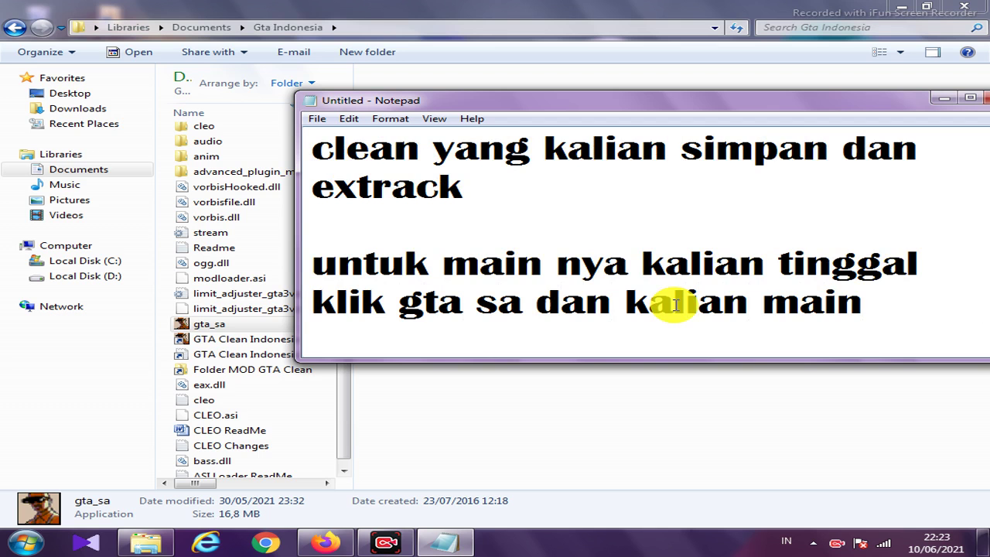
- Add the closing line "oke segini aja video kali ini" below an empty line in the note
key("Return")
key("Return")
type("o")
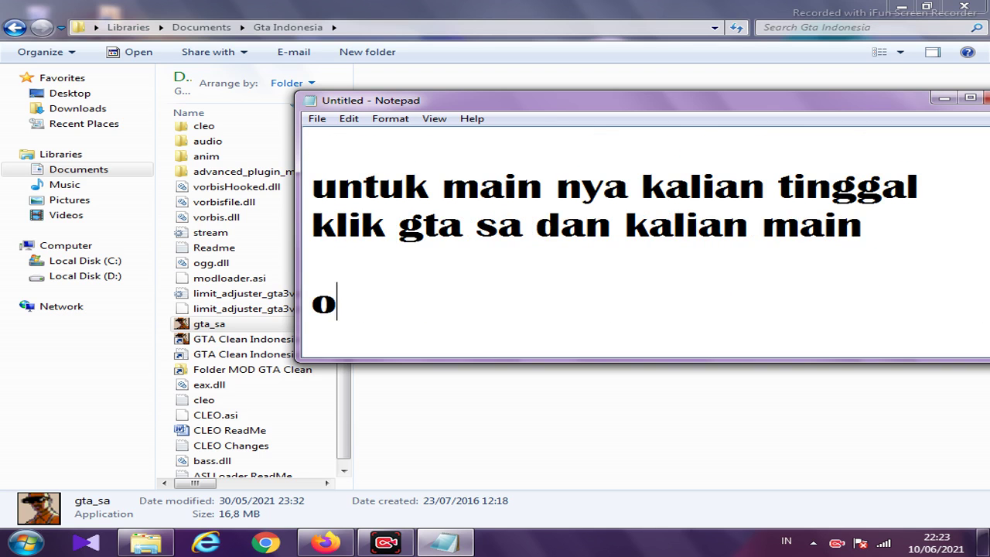
type("ke segini")
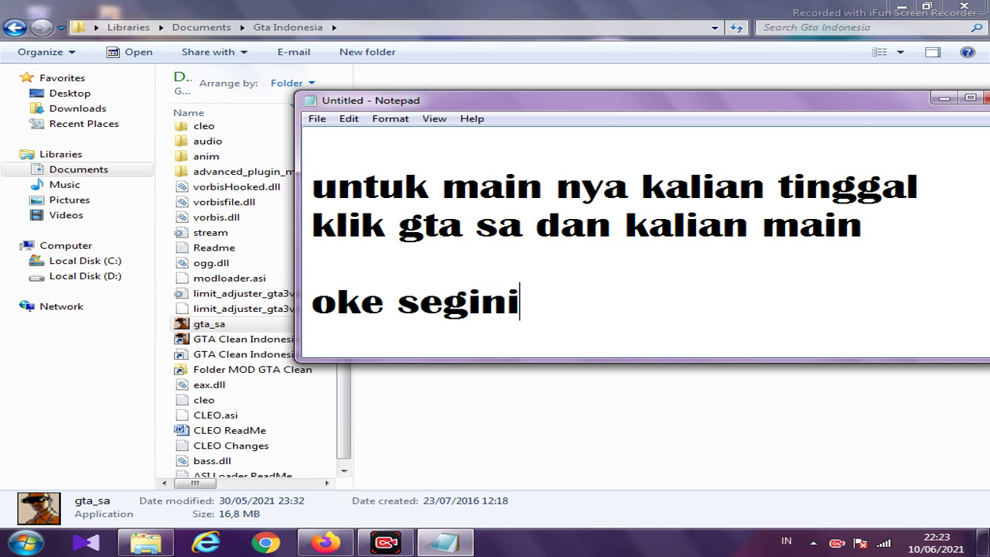
type(" aja v")
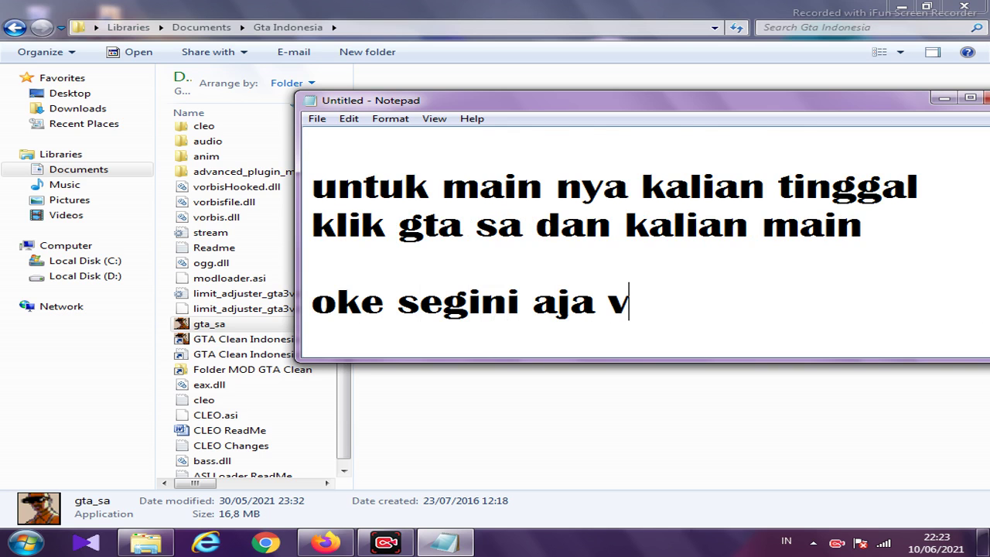
type("ideo kali ini")
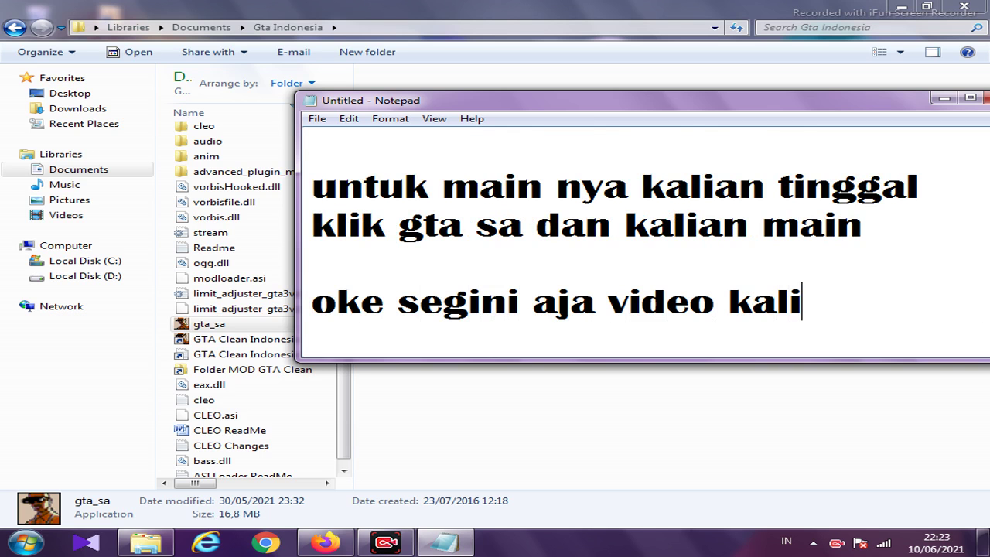
- Leave an empty line and write "kalian pake download gta di media fire saya supaya ga 519mb" in the note
key("Return")
key("Return")
type("kalian")
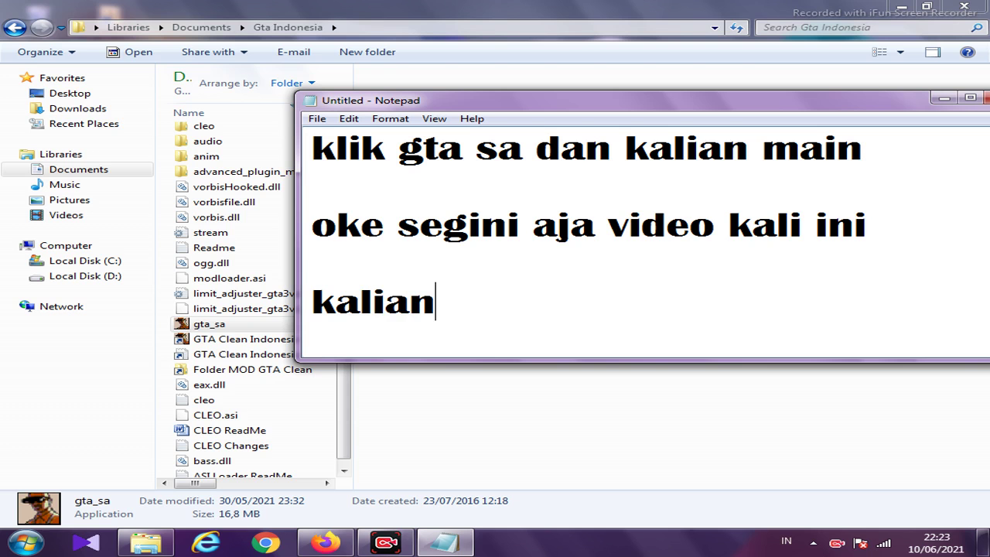
type(" pake down")
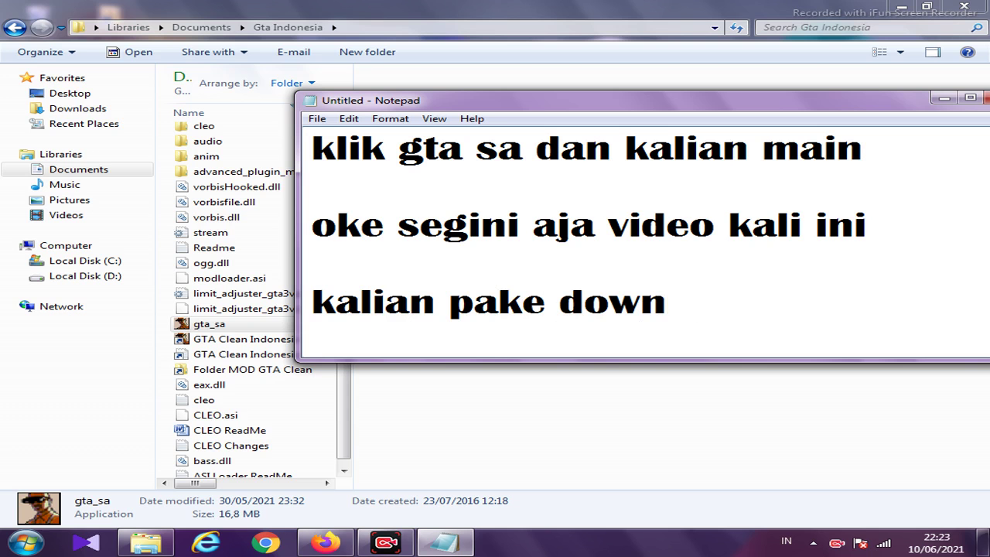
type("load ")
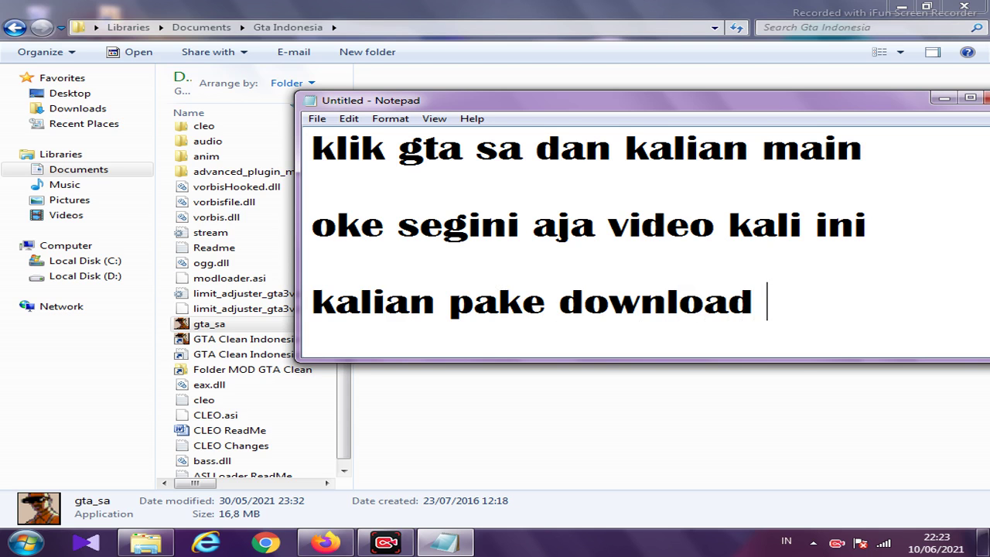
type("gta")
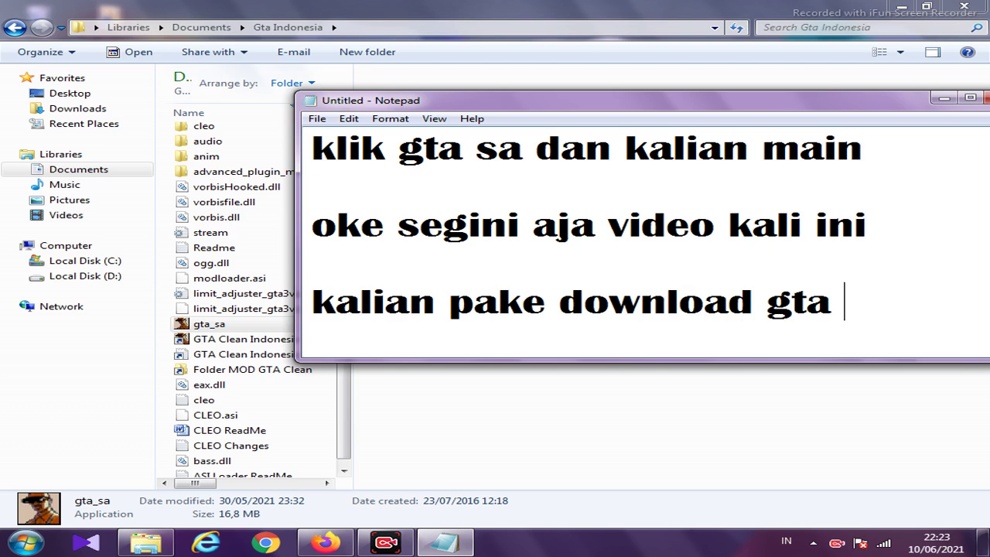
type(" di")
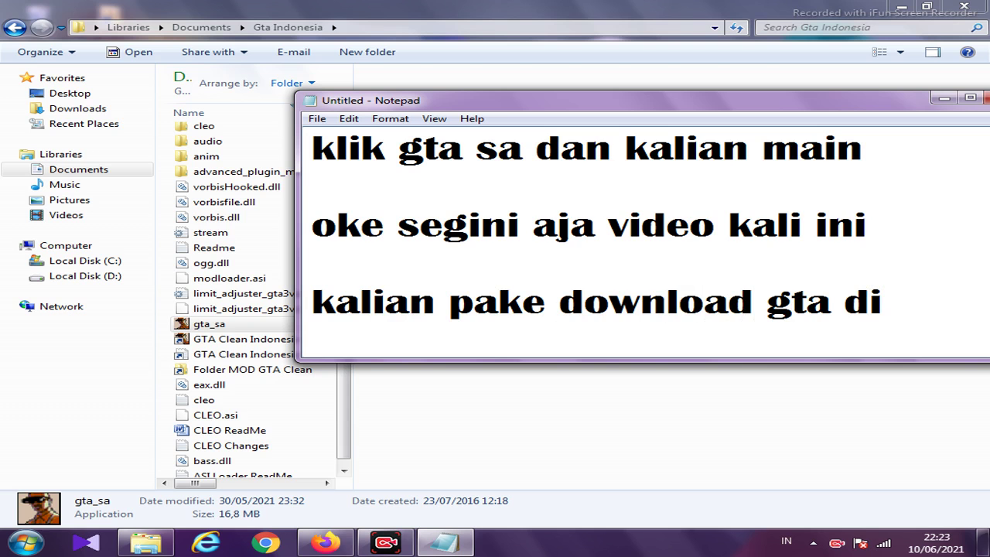
type(" media")
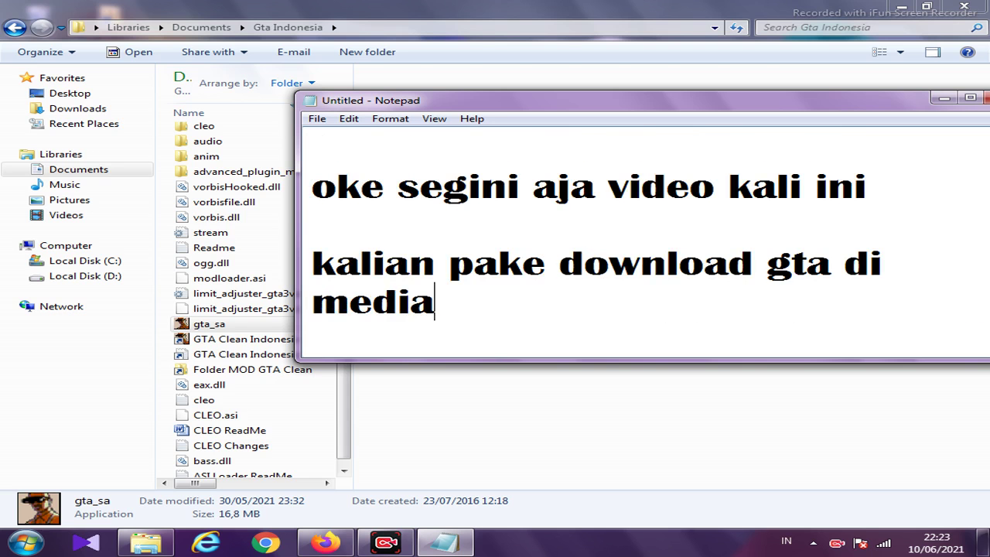
type(" fir")
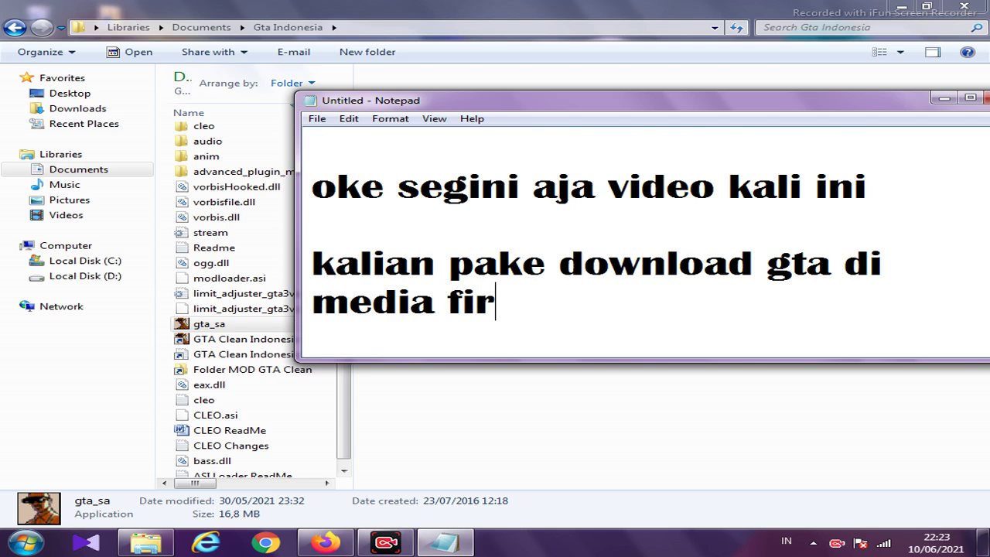
type("e saya sup")
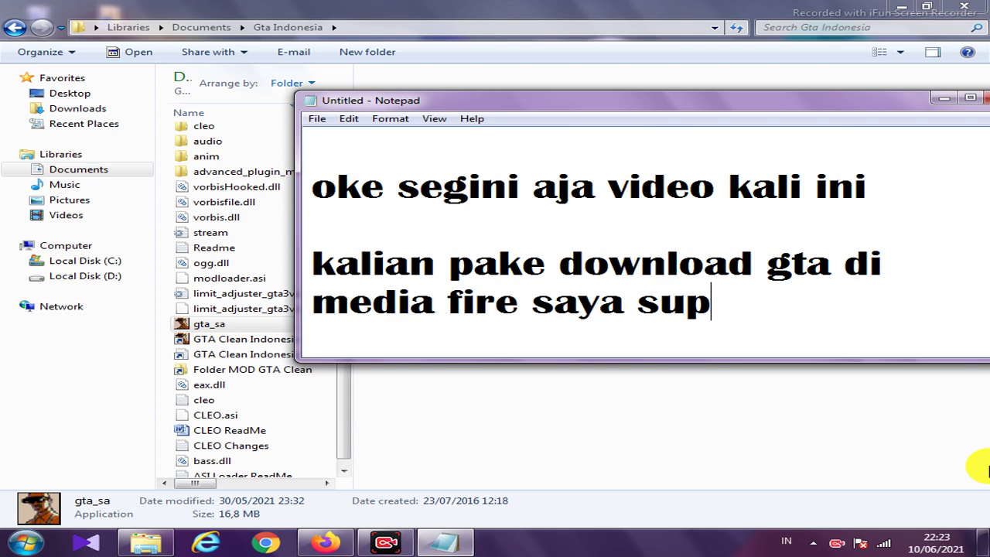
type("aya ga")
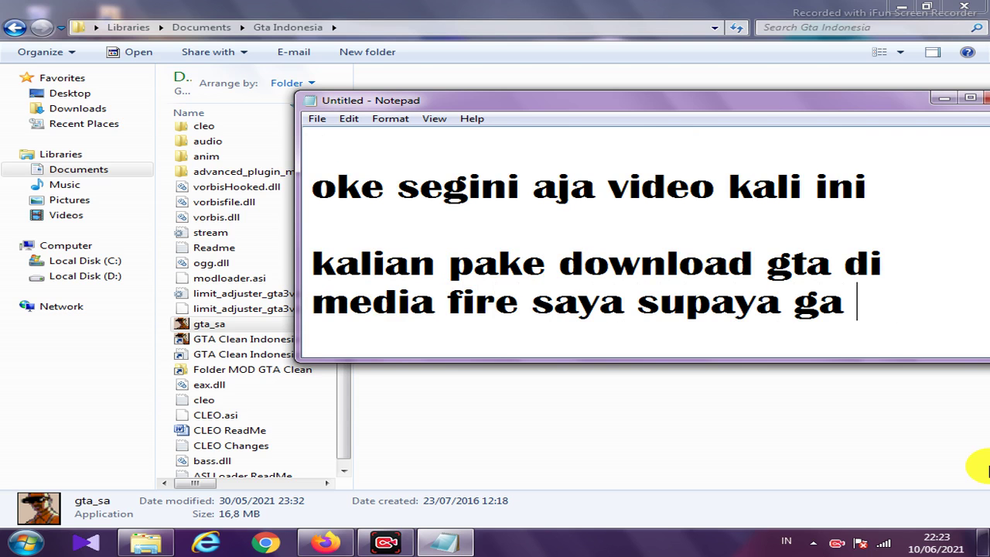
type(" 5")
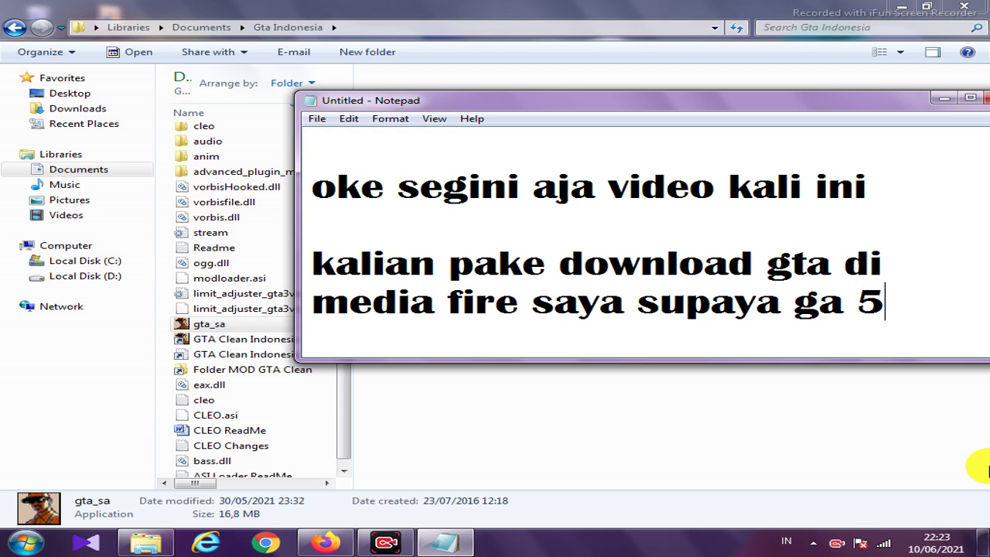
type("19mb")
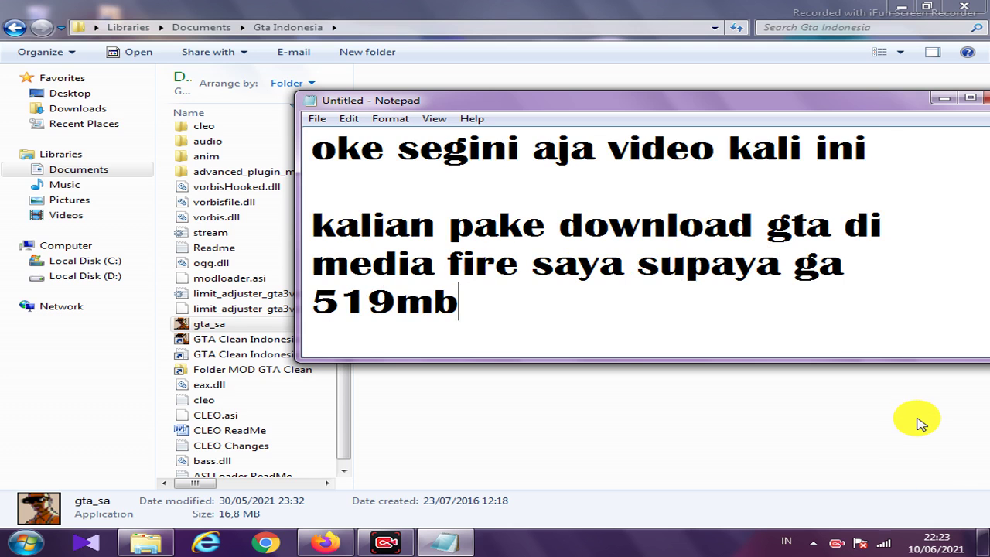
- Leave an empty line in the note and write "dah jangann lupa like share subscribe ok Enjoy video"
key("Return")
key("Return")
type("dah ")
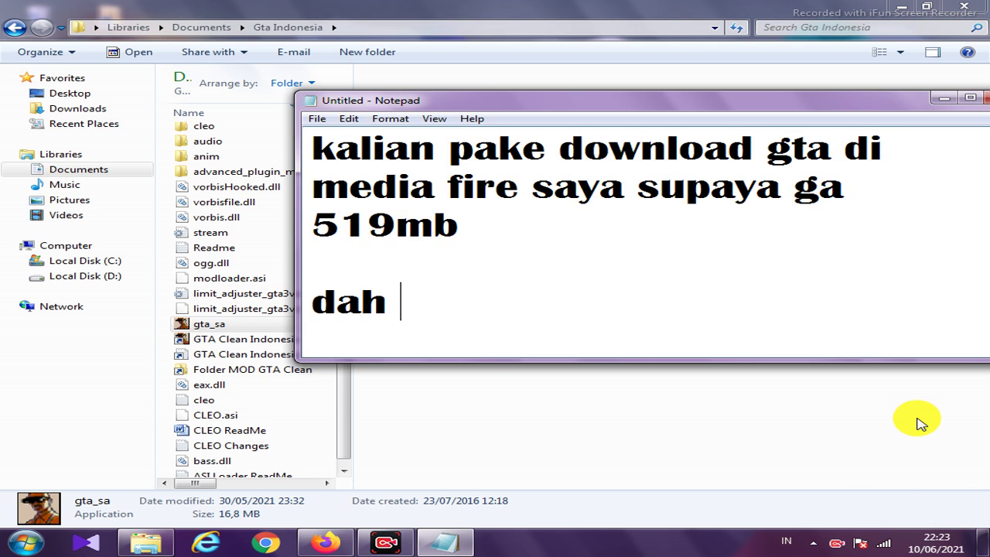
type("jangann ")
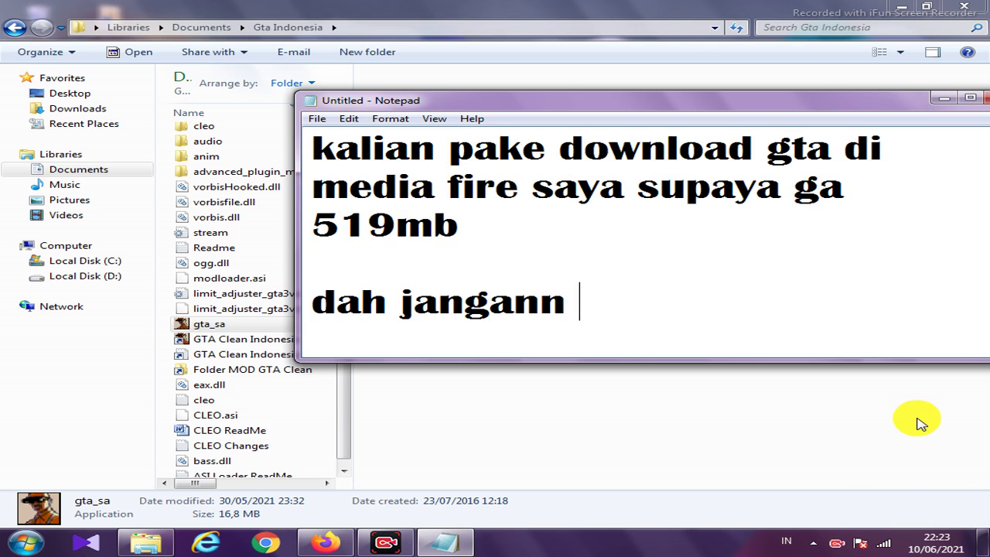
type("lupa ")
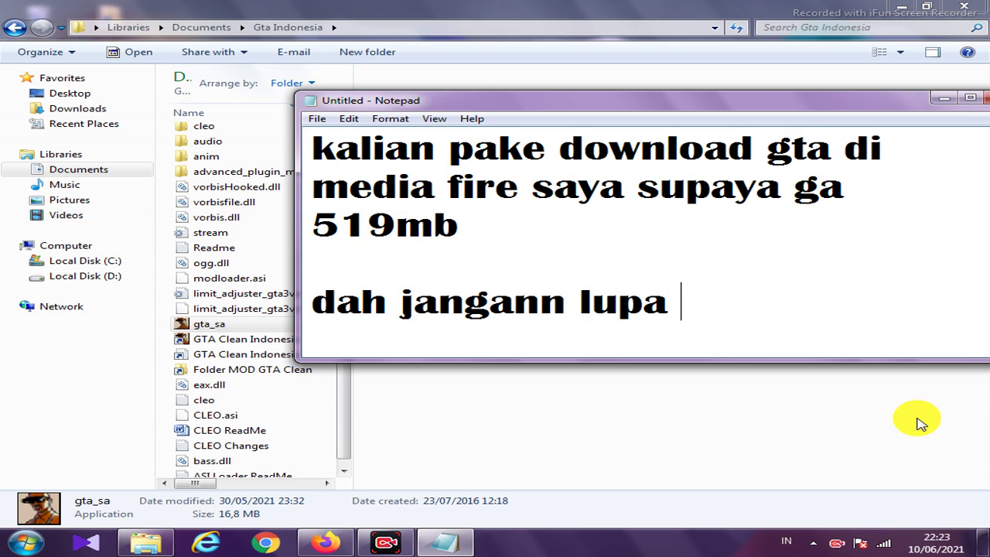
type("like ko")
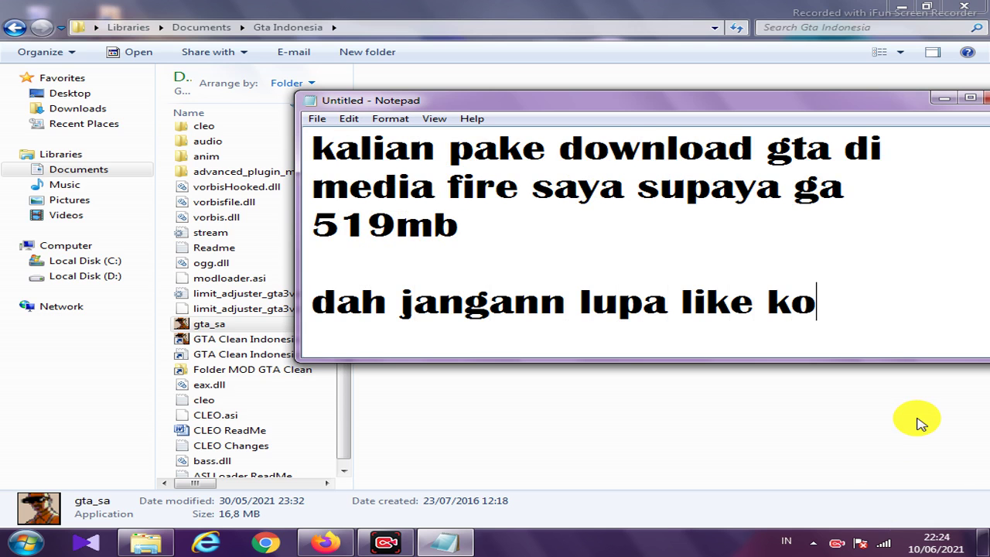
key("BackSpace")
key("BackSpace")
type("shar")
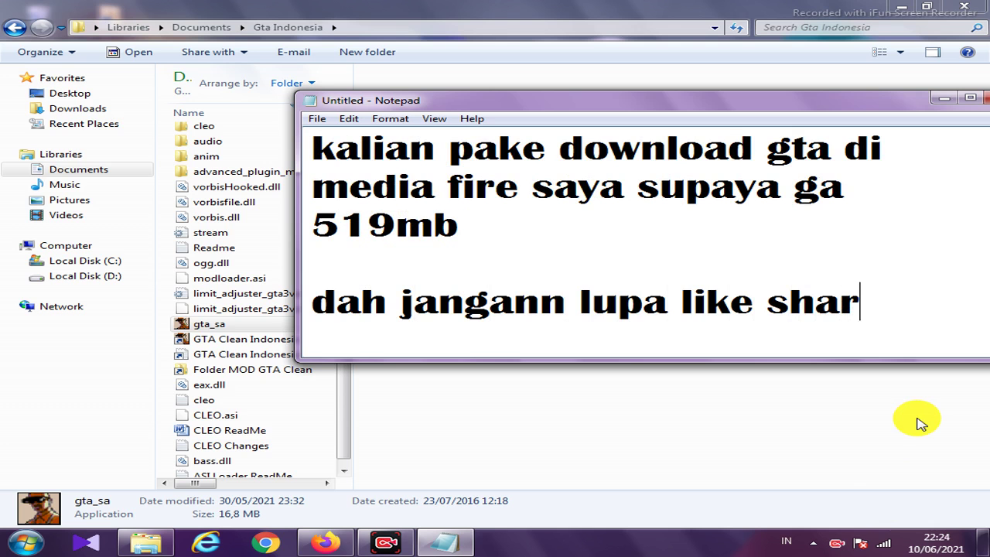
type("e subs")
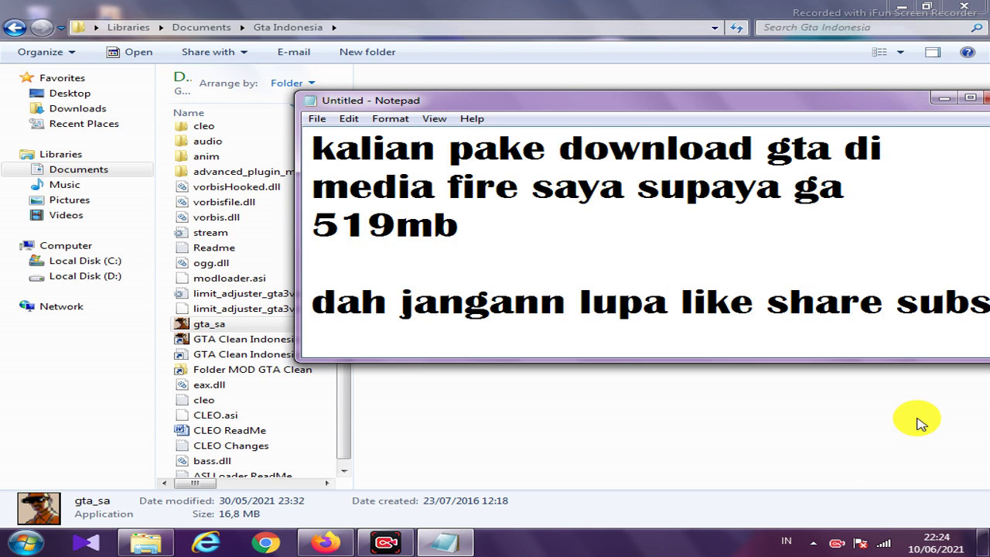
type("cr")
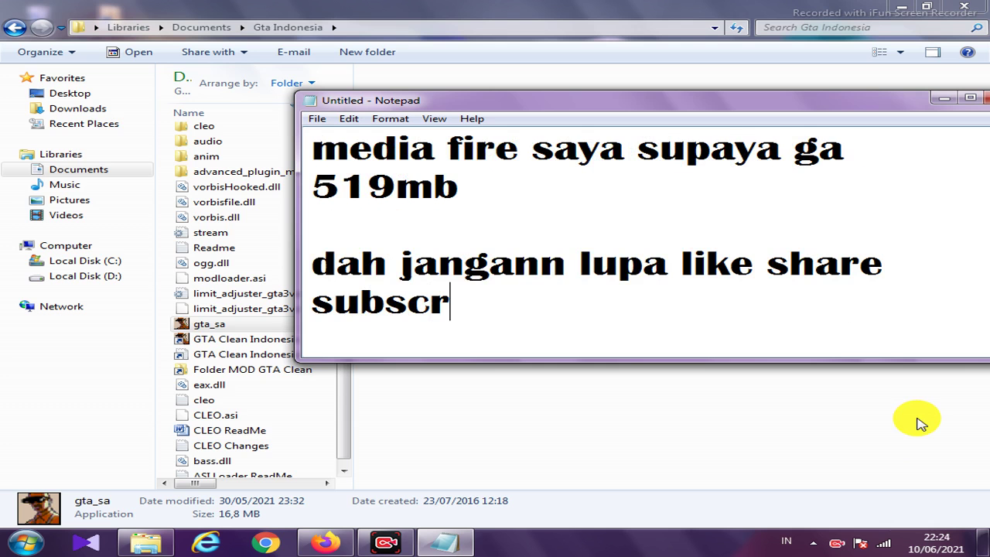
type("ibe ok")
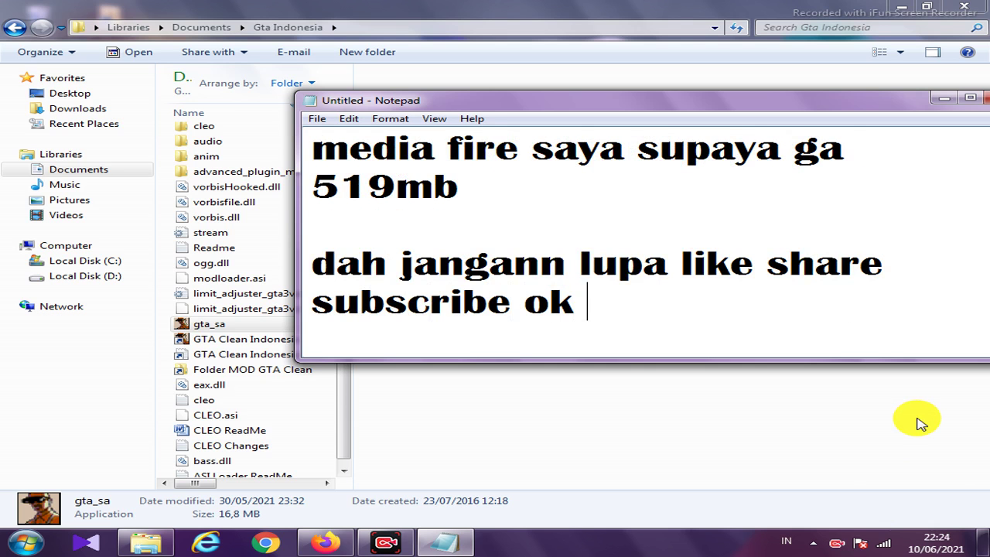
type(" Enj")
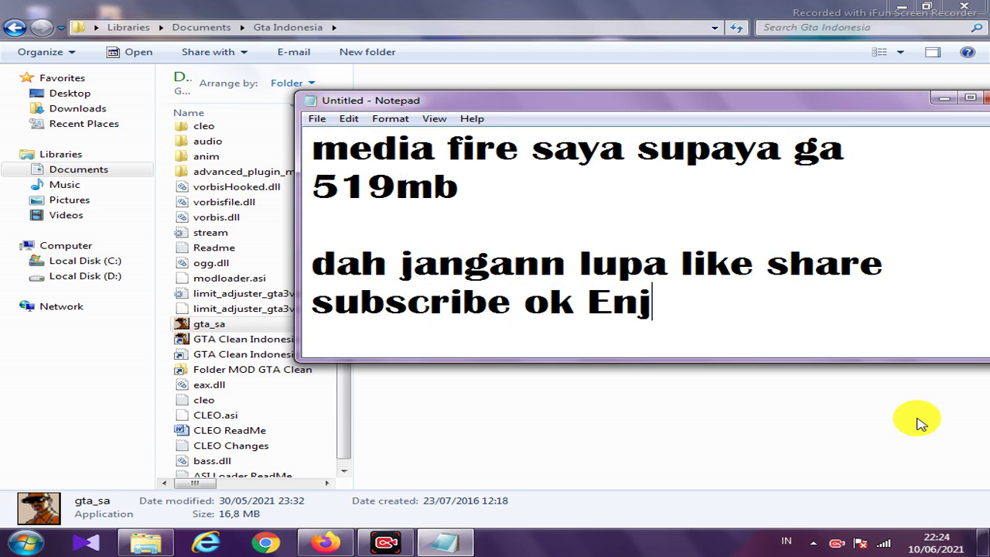
type("oy video")
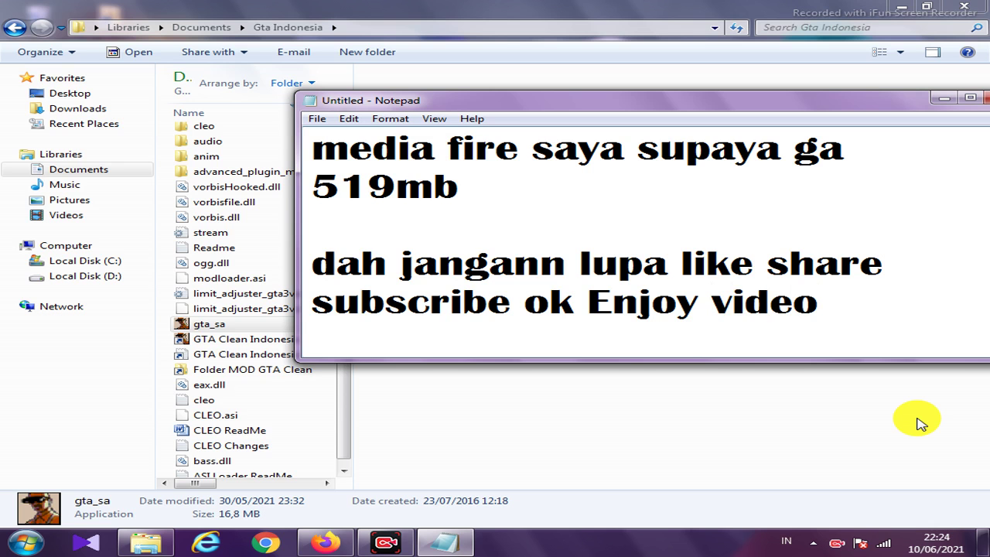